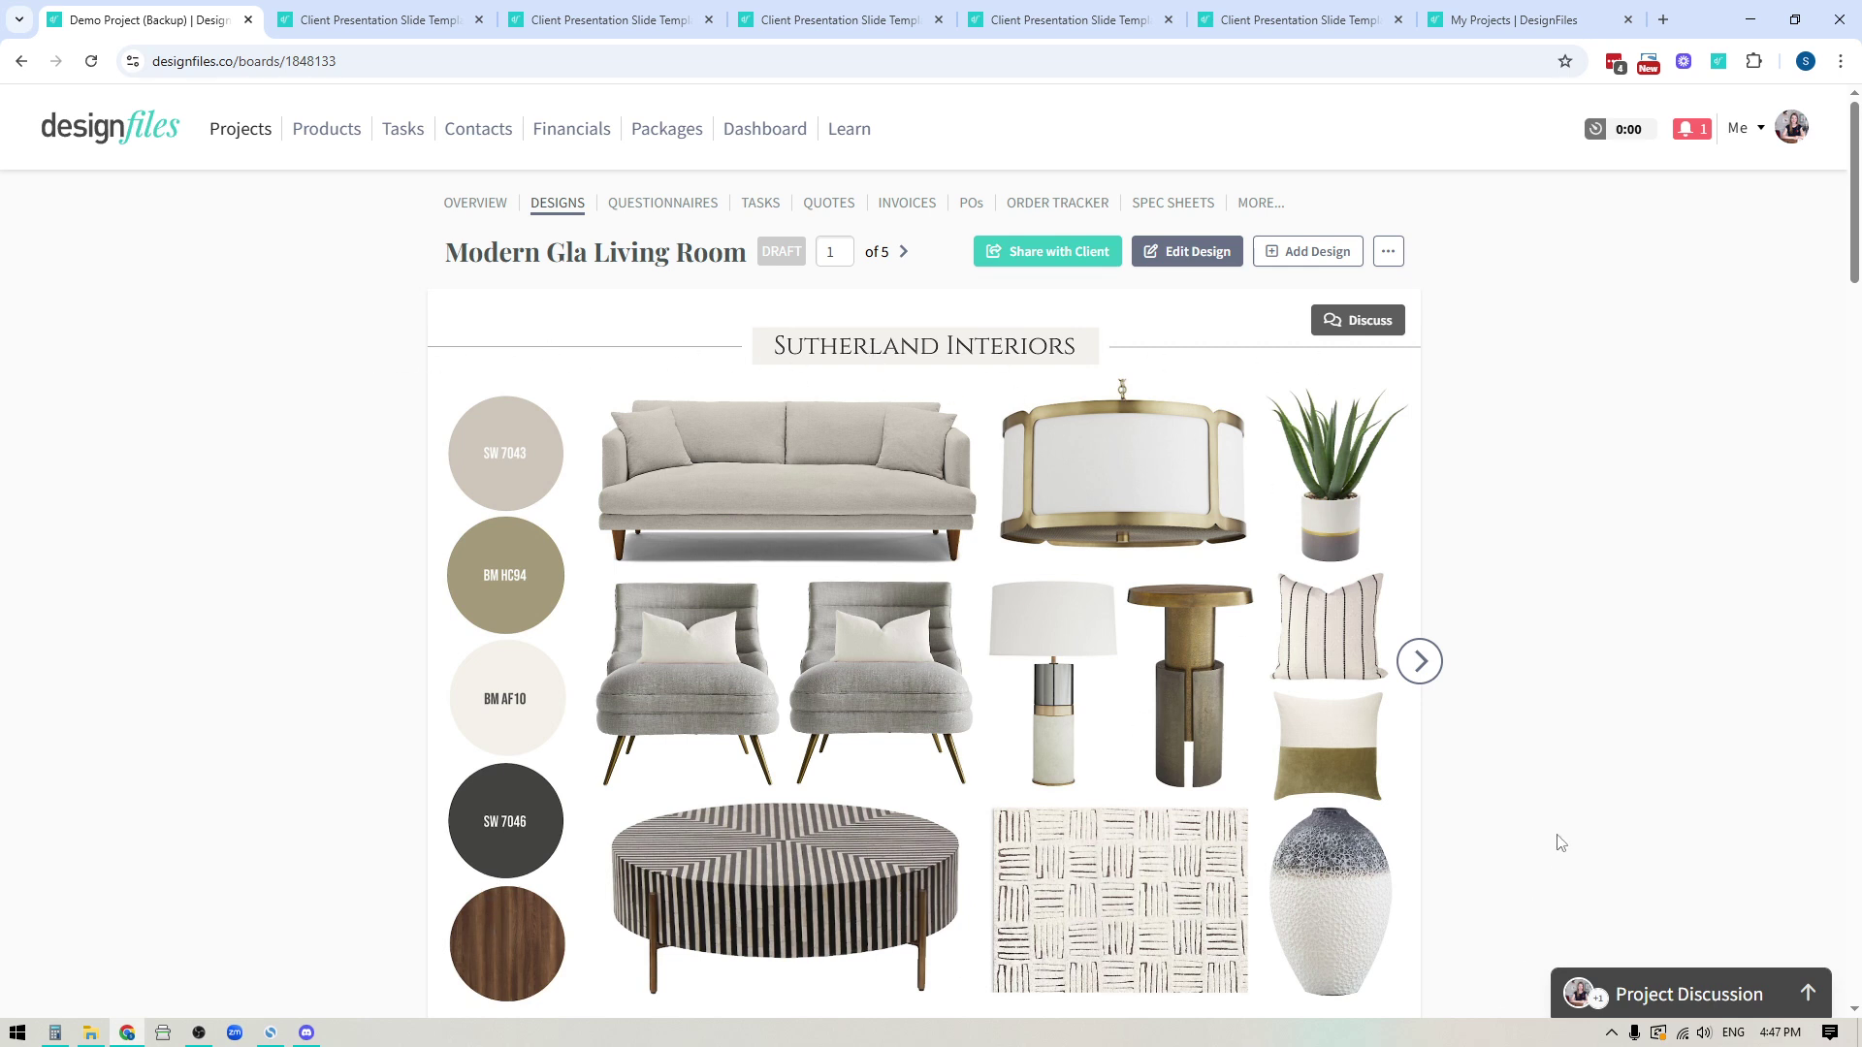
Step: Look through the open client presentation slides, including the table of contents, material and finishes, lighting plan and project timeline
left_click(383, 24)
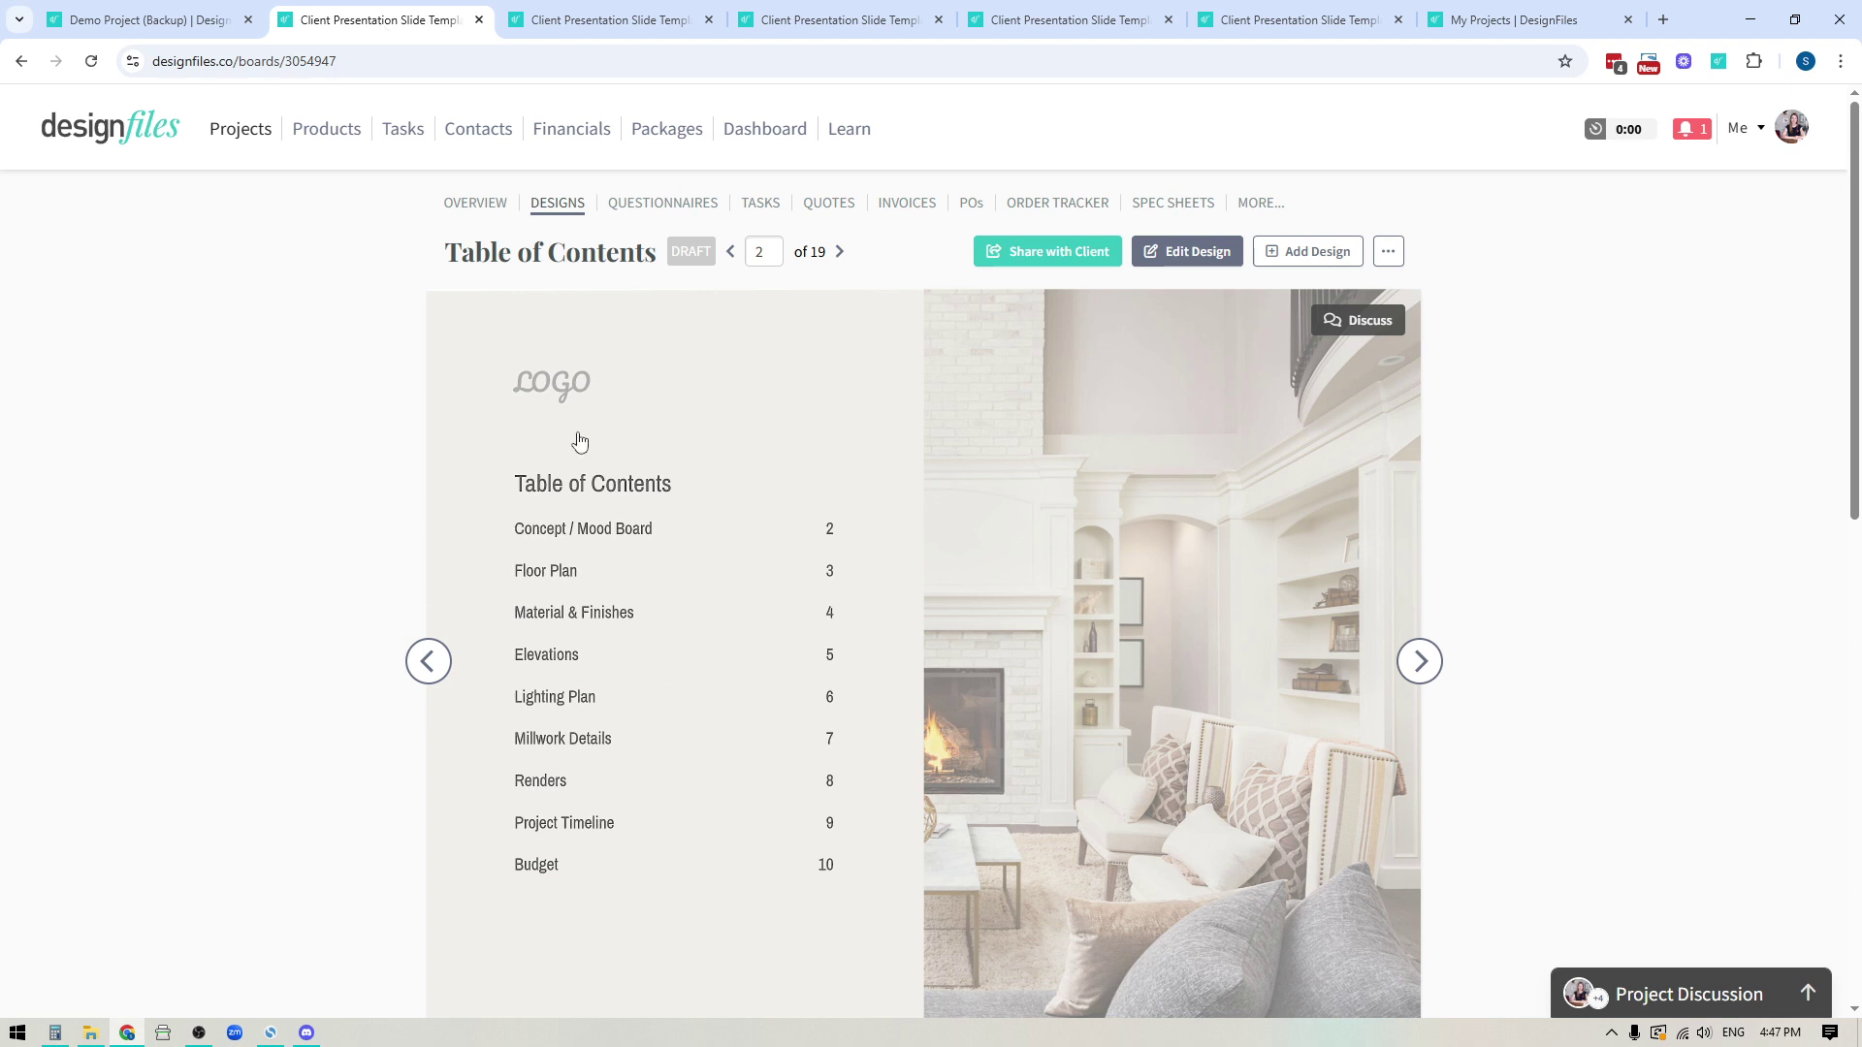
left_click(648, 21)
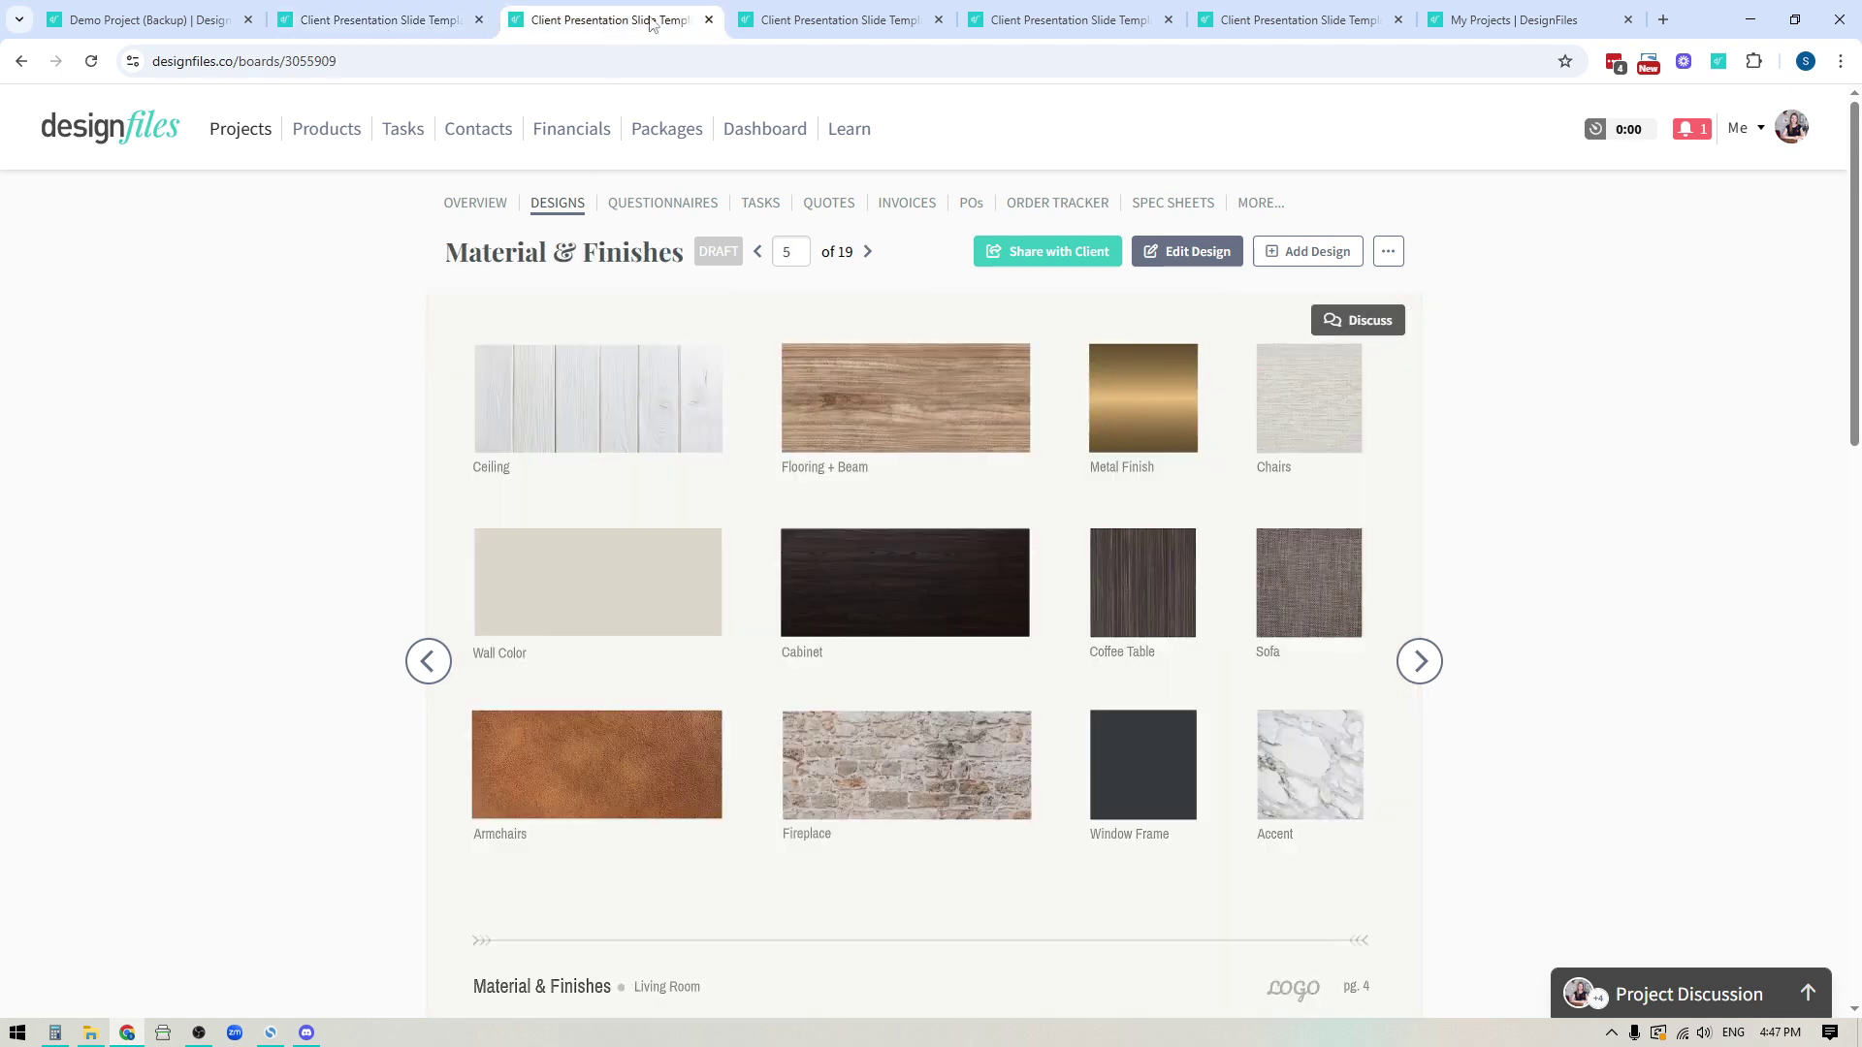
left_click(756, 30)
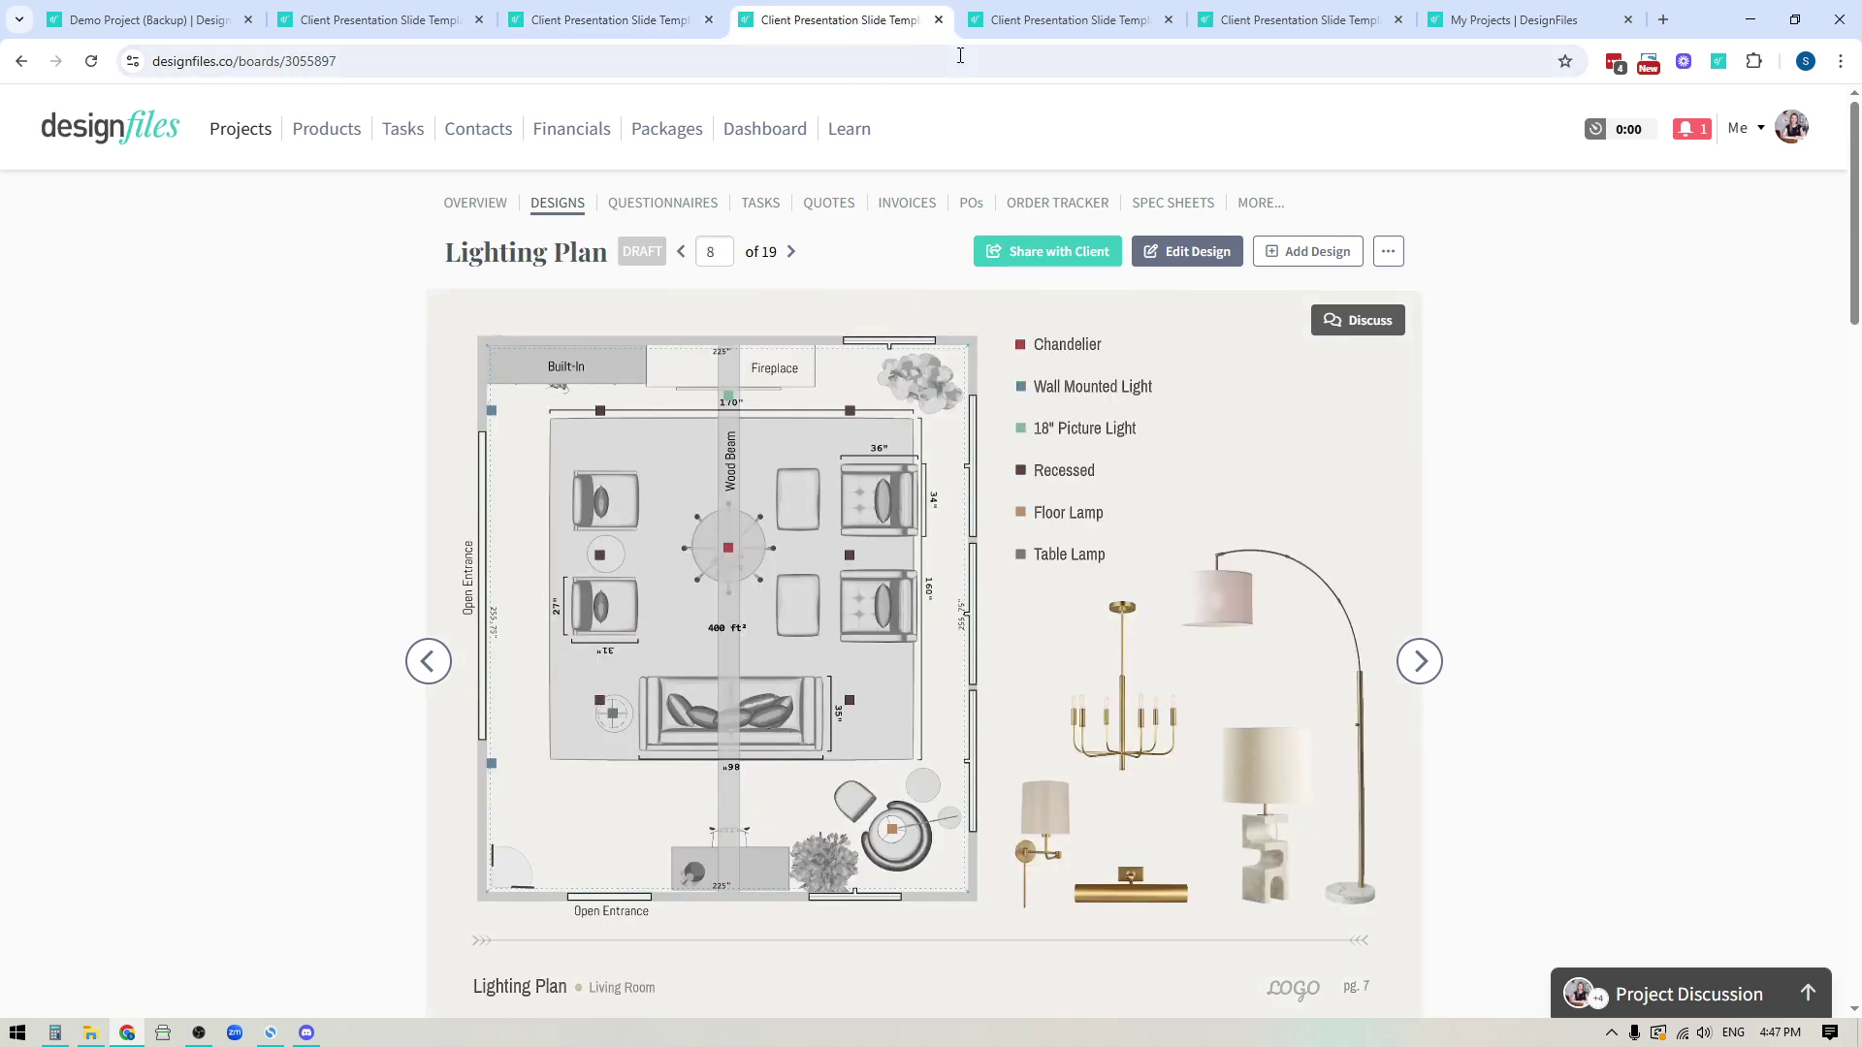
left_click(1055, 19)
left_click(1265, 24)
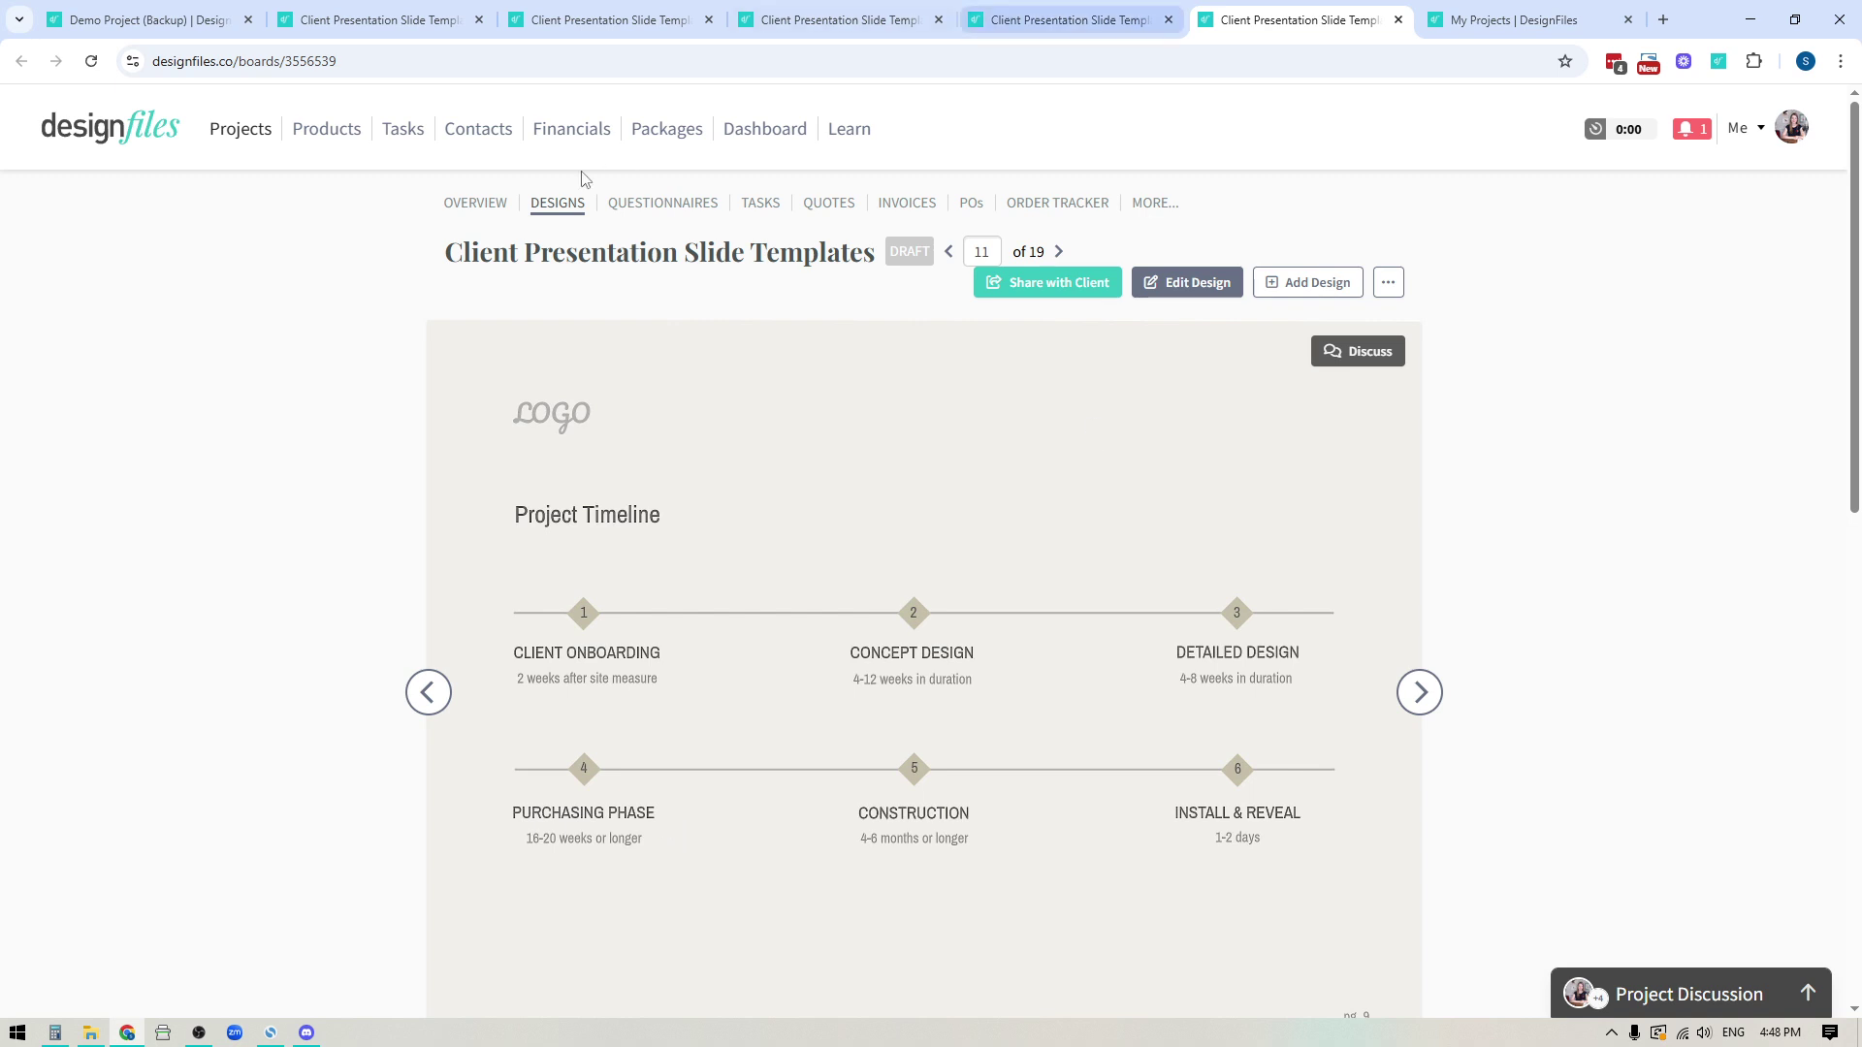
Step: Open the Table of Contents slide for editing and add an Archivo Narrow text box over the page's left edge
left_click(423, 22)
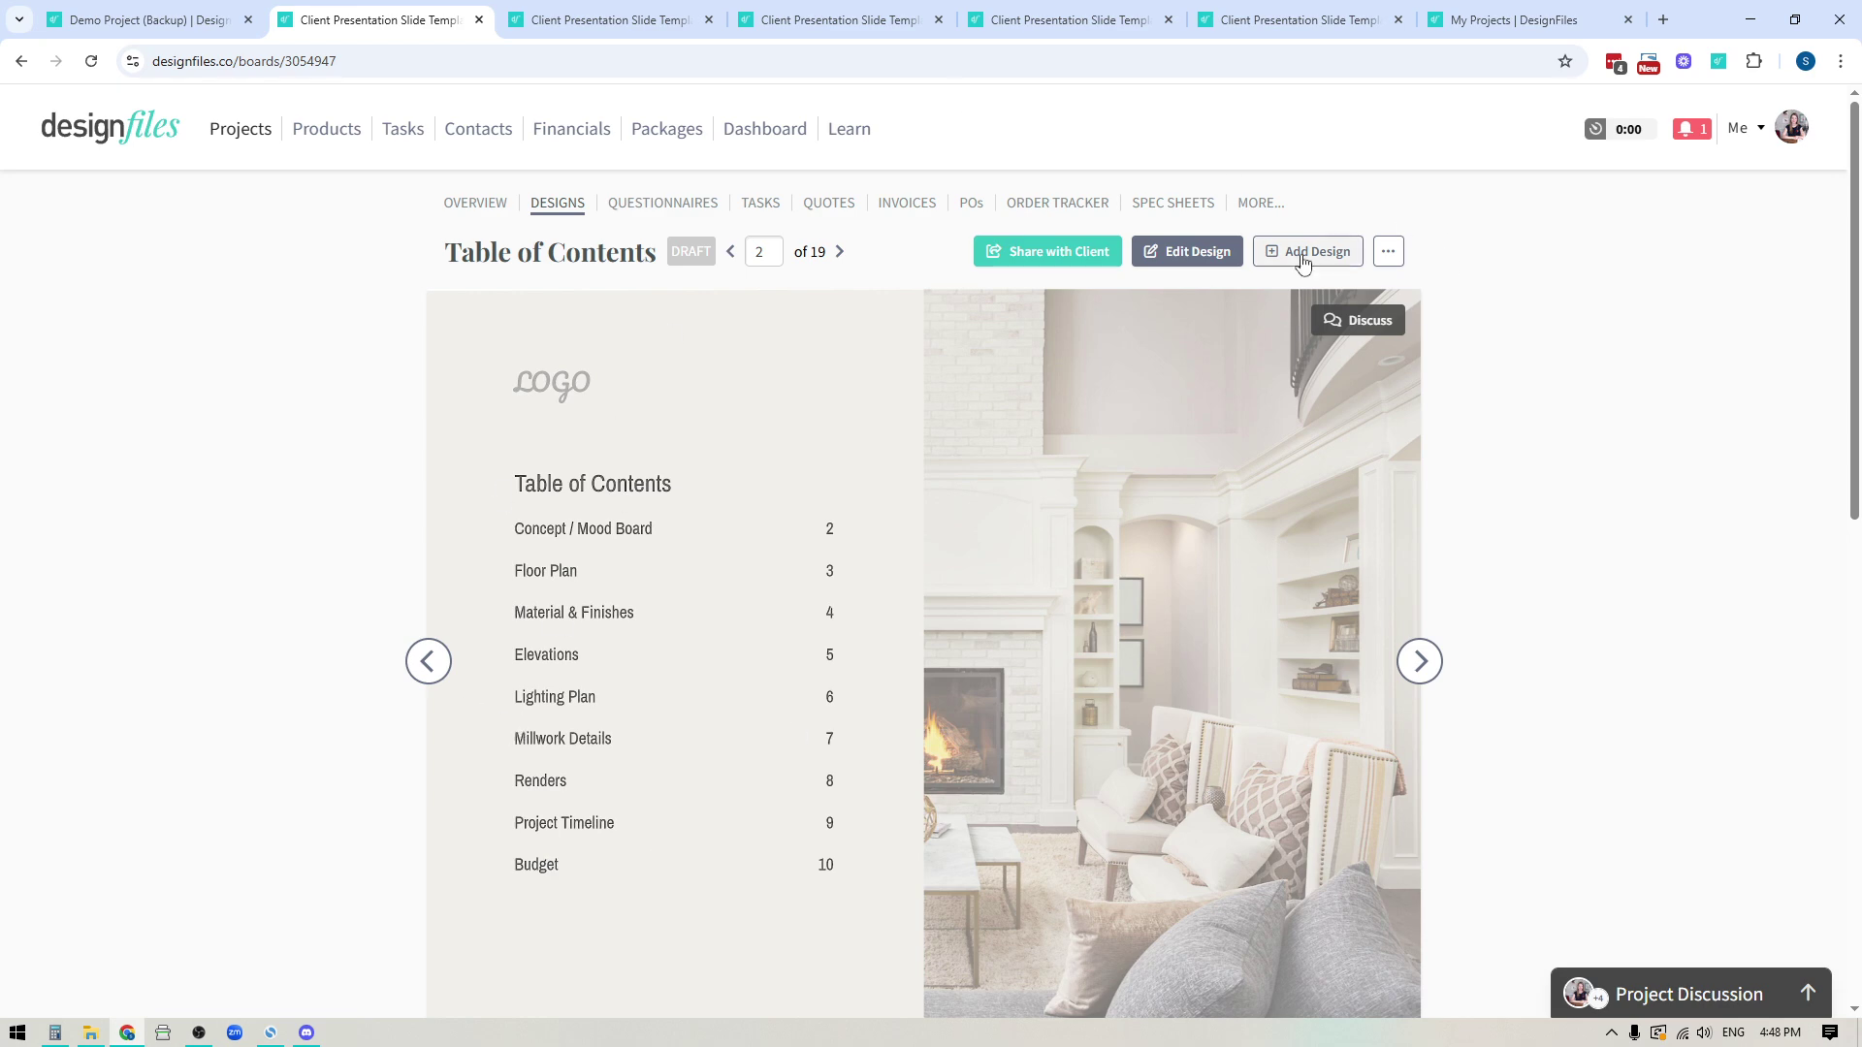
left_click(1187, 254)
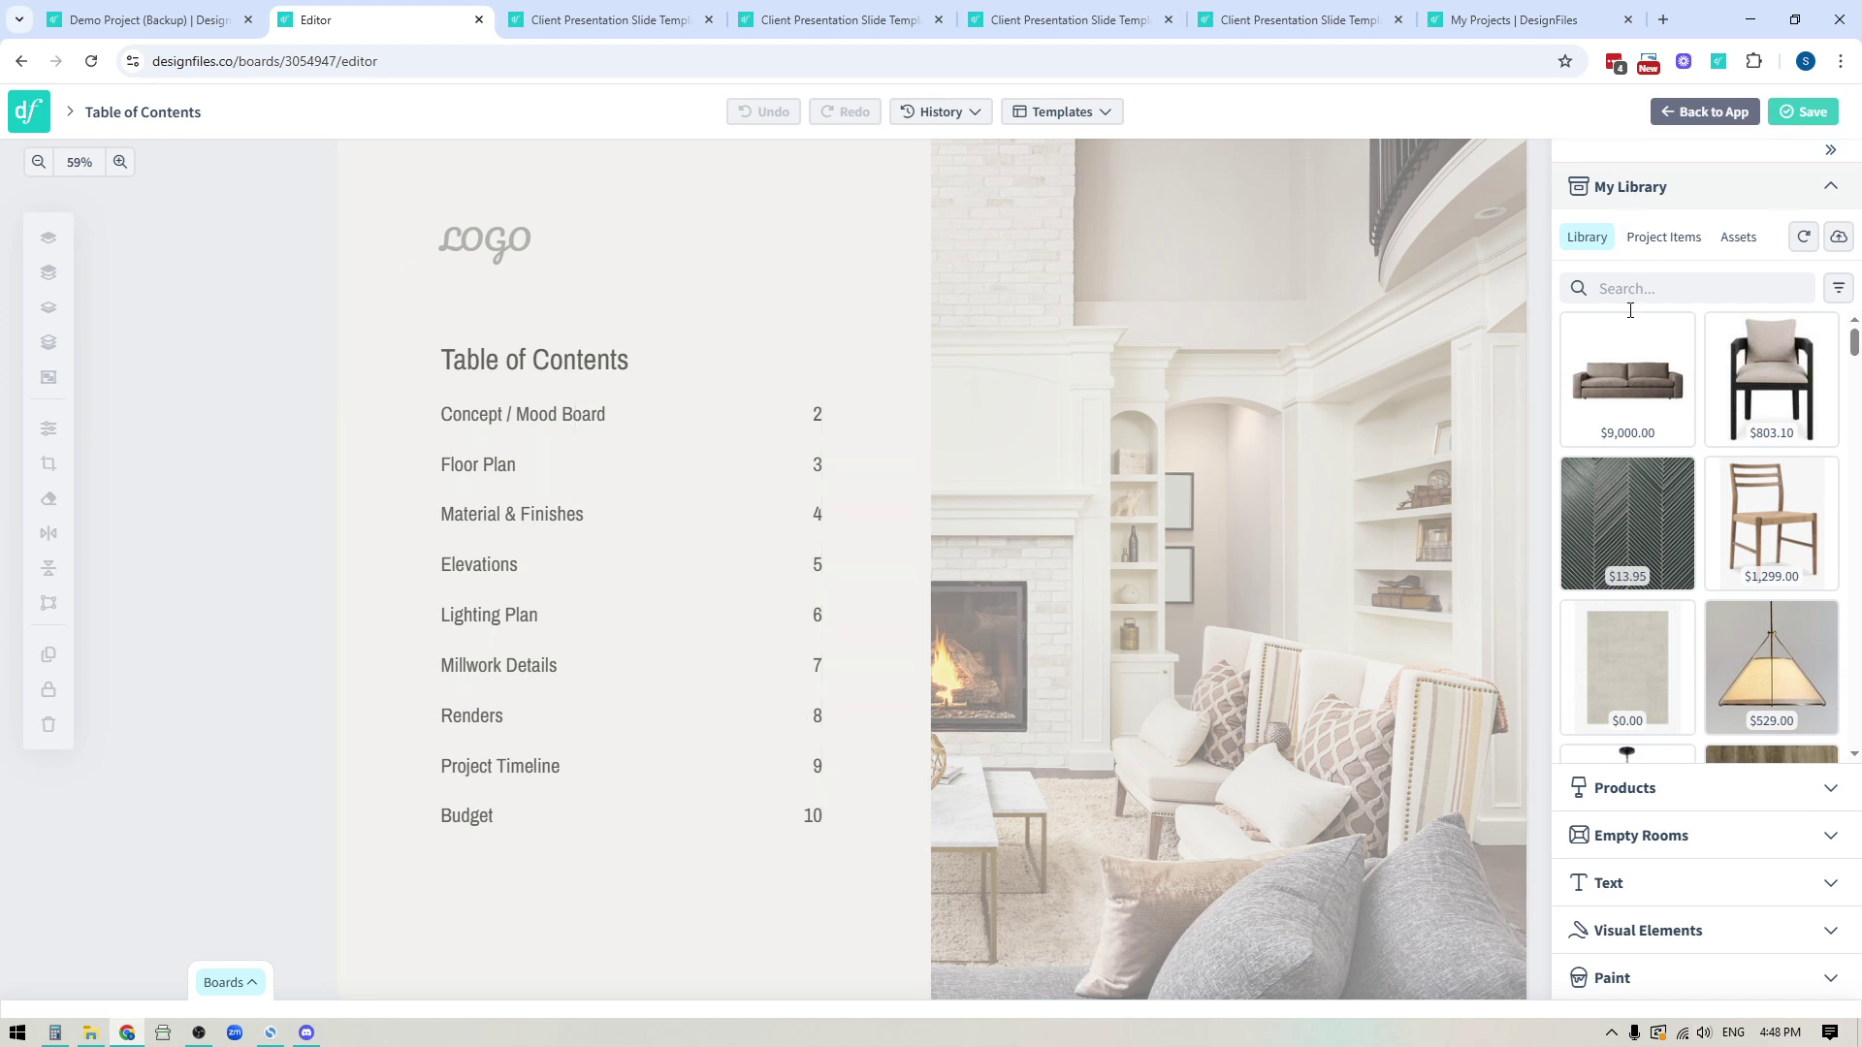
left_click(1605, 886)
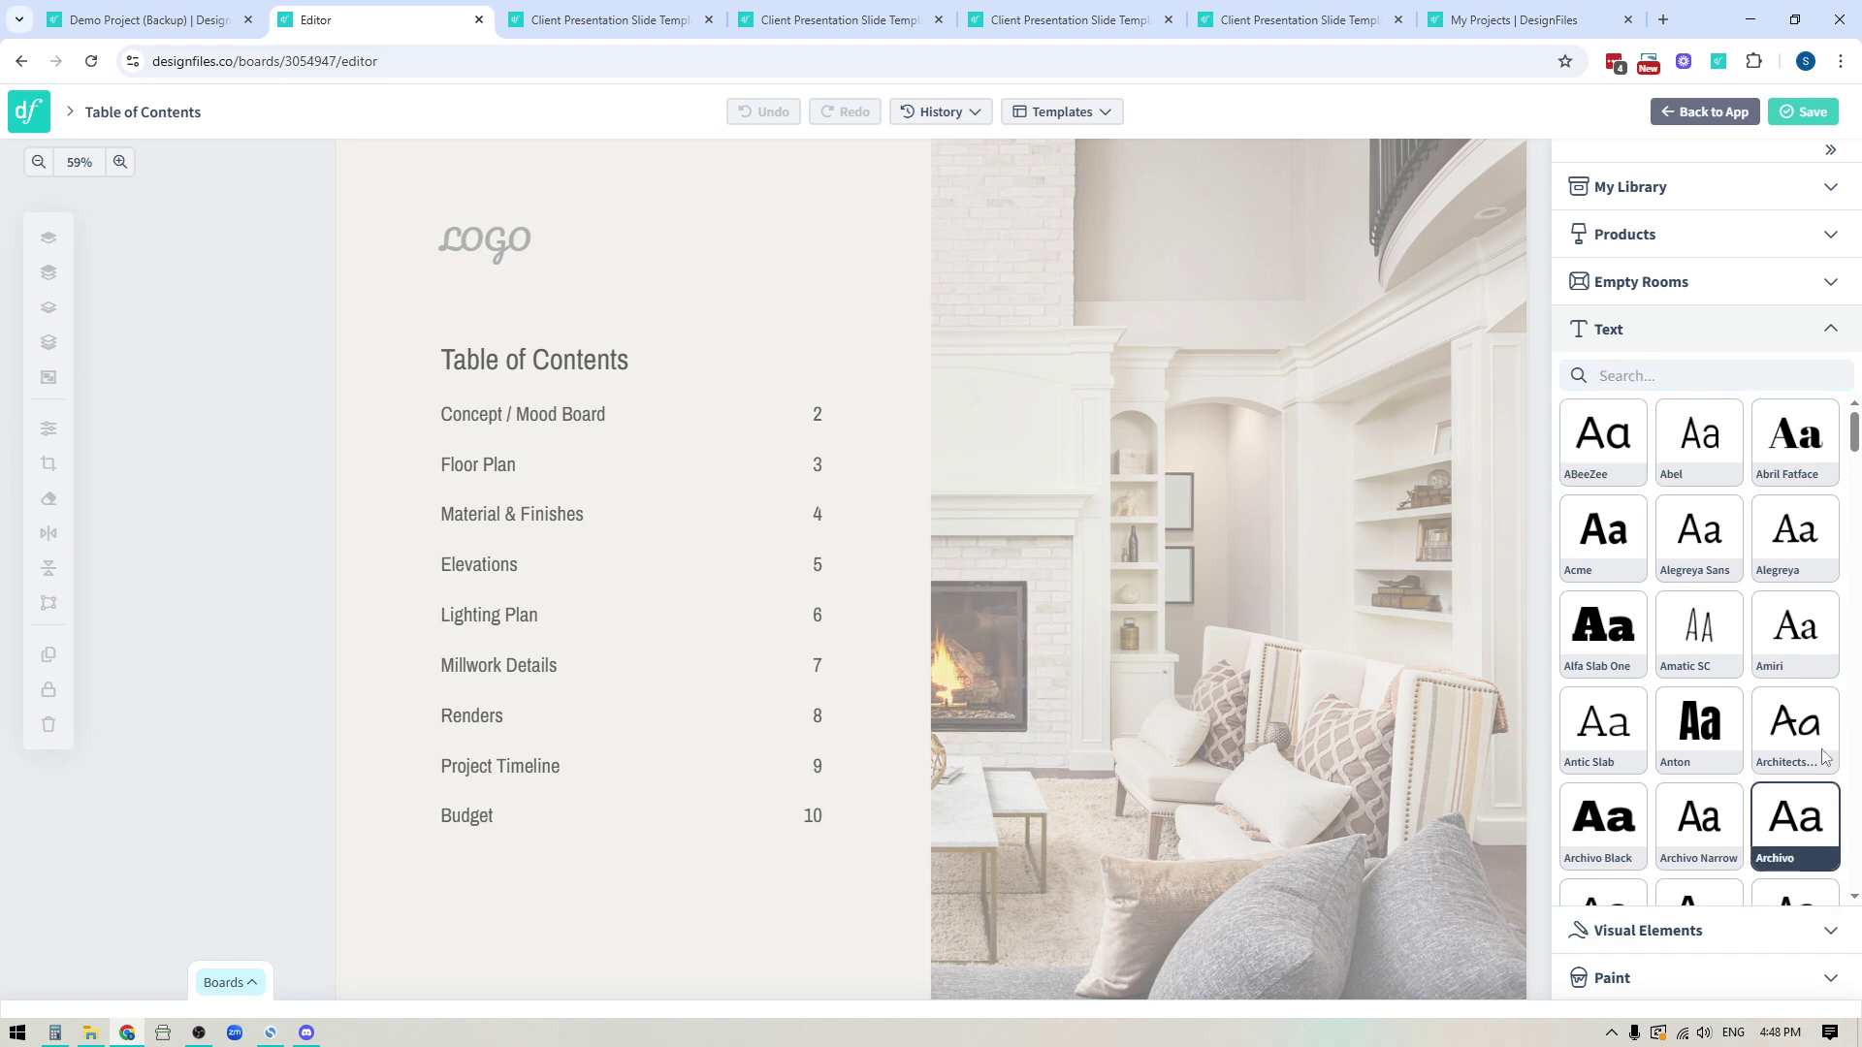
scroll(1712, 605, "down", 2)
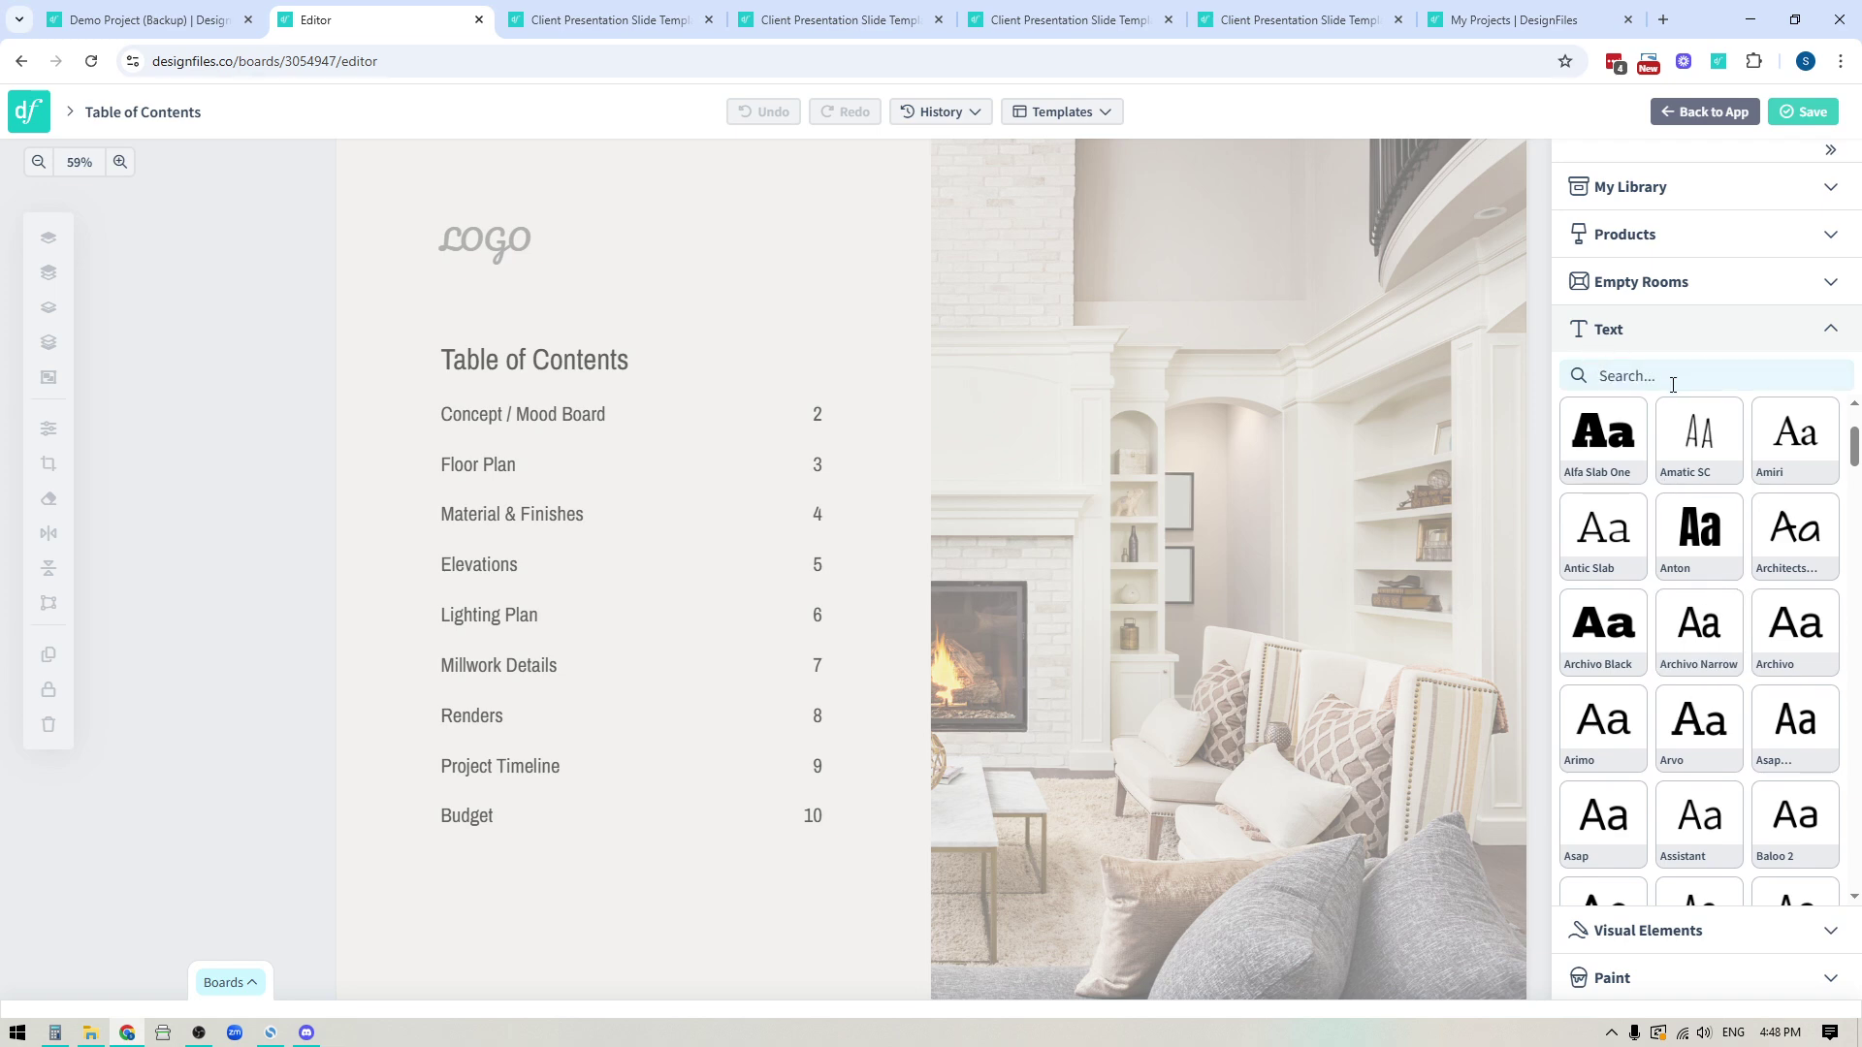
left_click_drag(1697, 625, 278, 600)
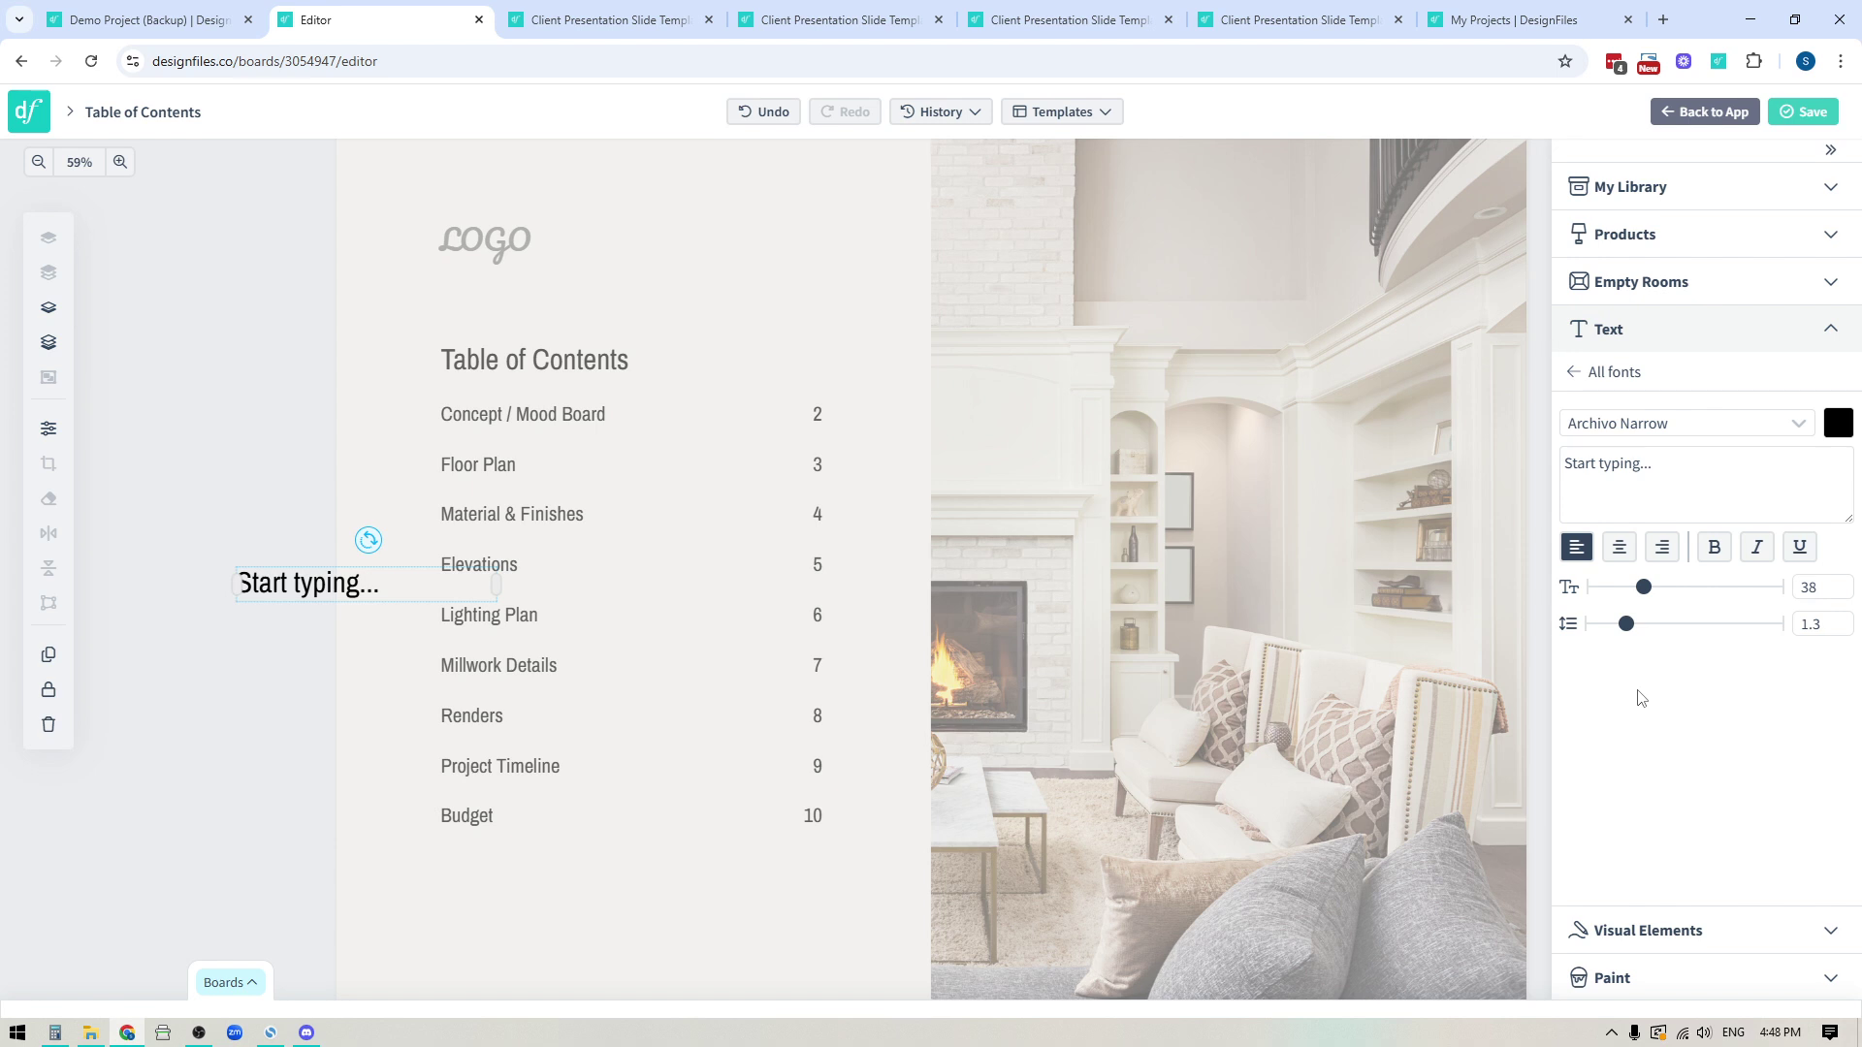
Step: Replace the new text box's placeholder with "Table of Contents"
left_click(1588, 484)
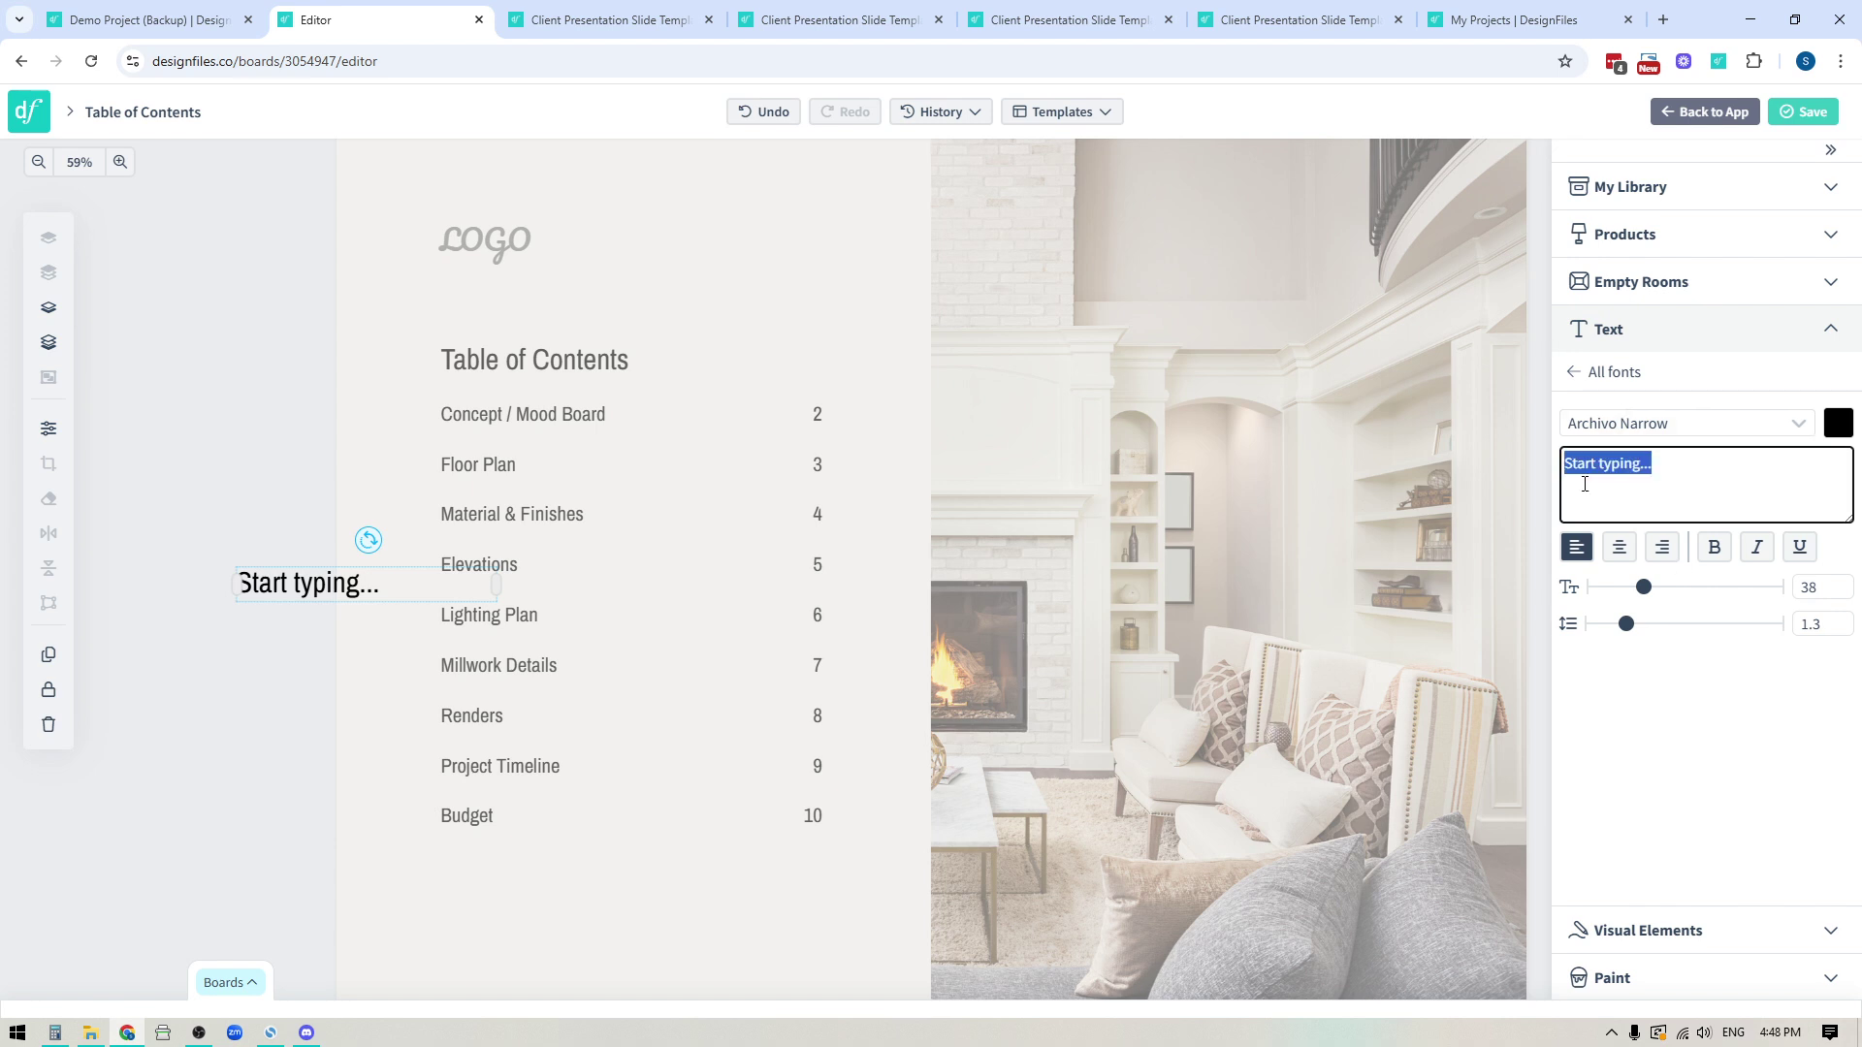
type("Table ")
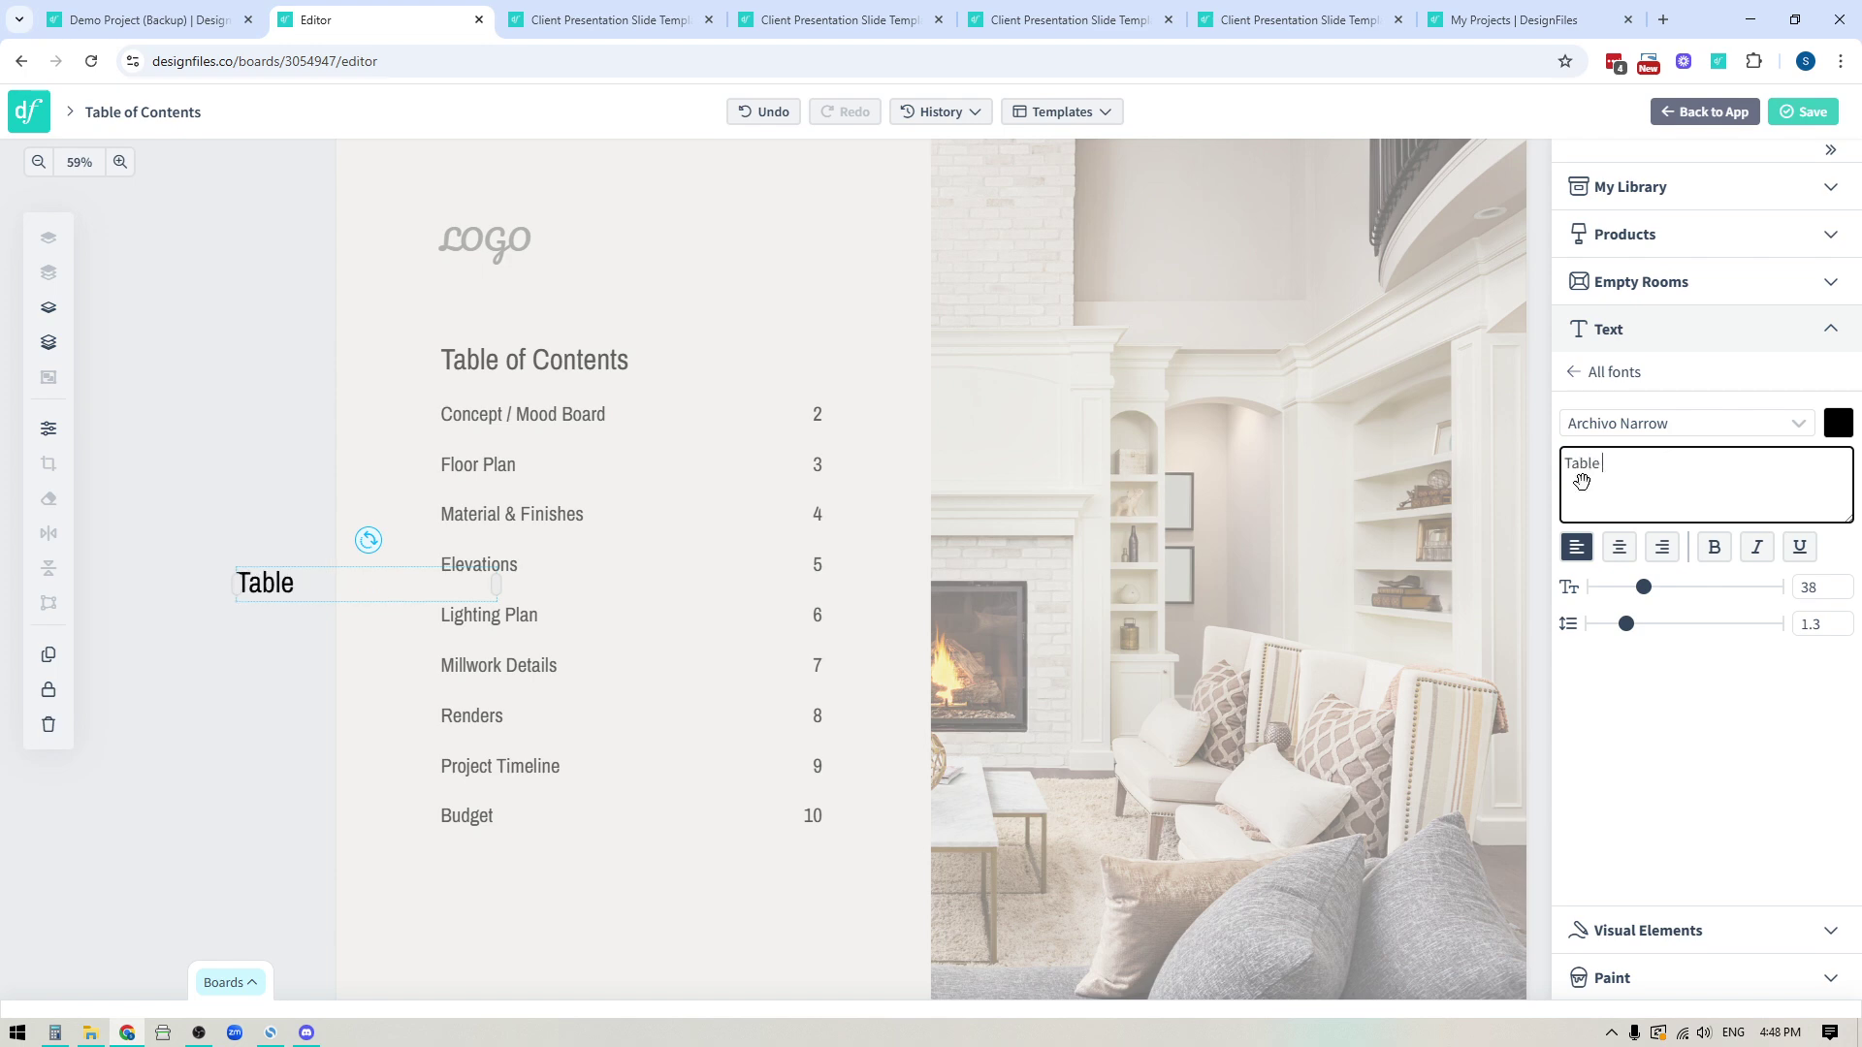
type("of Contents")
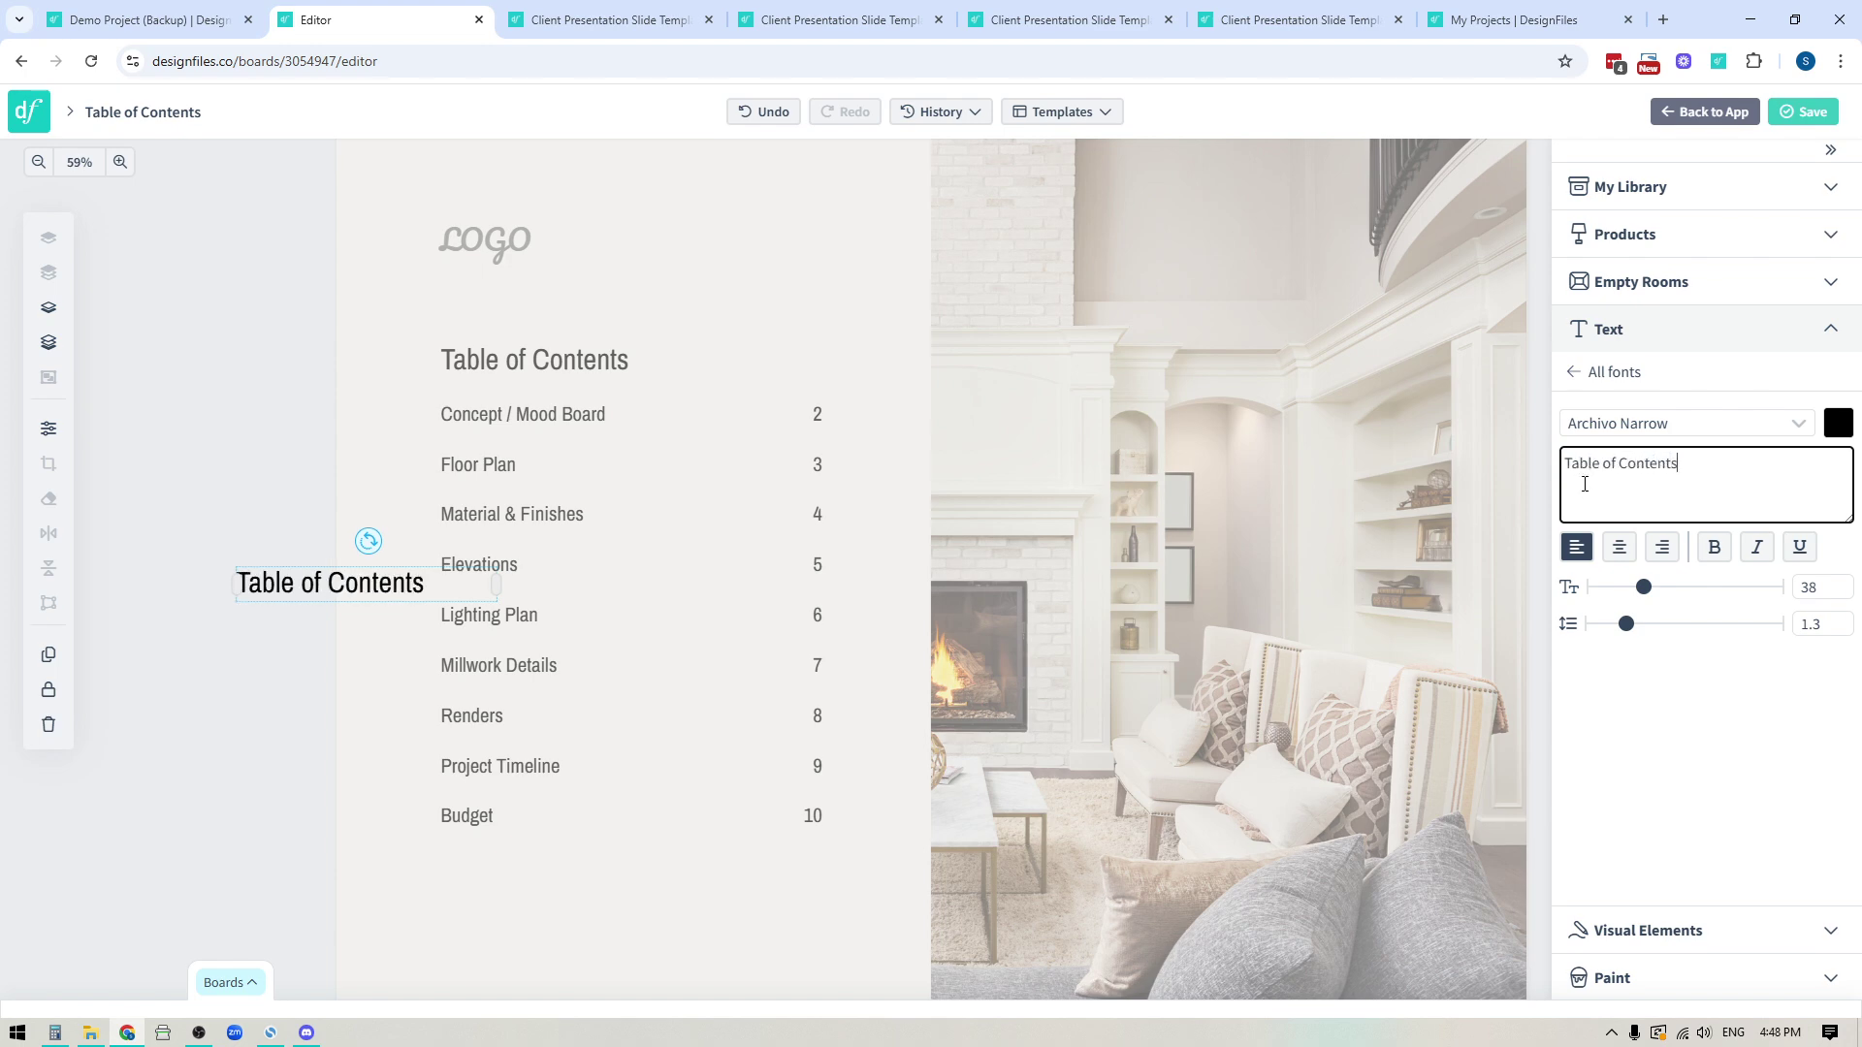
Step: Try center and right alignment, bold, italic and underline on the new heading, restoring plain left-aligned text
left_click(1618, 549)
left_click(1664, 548)
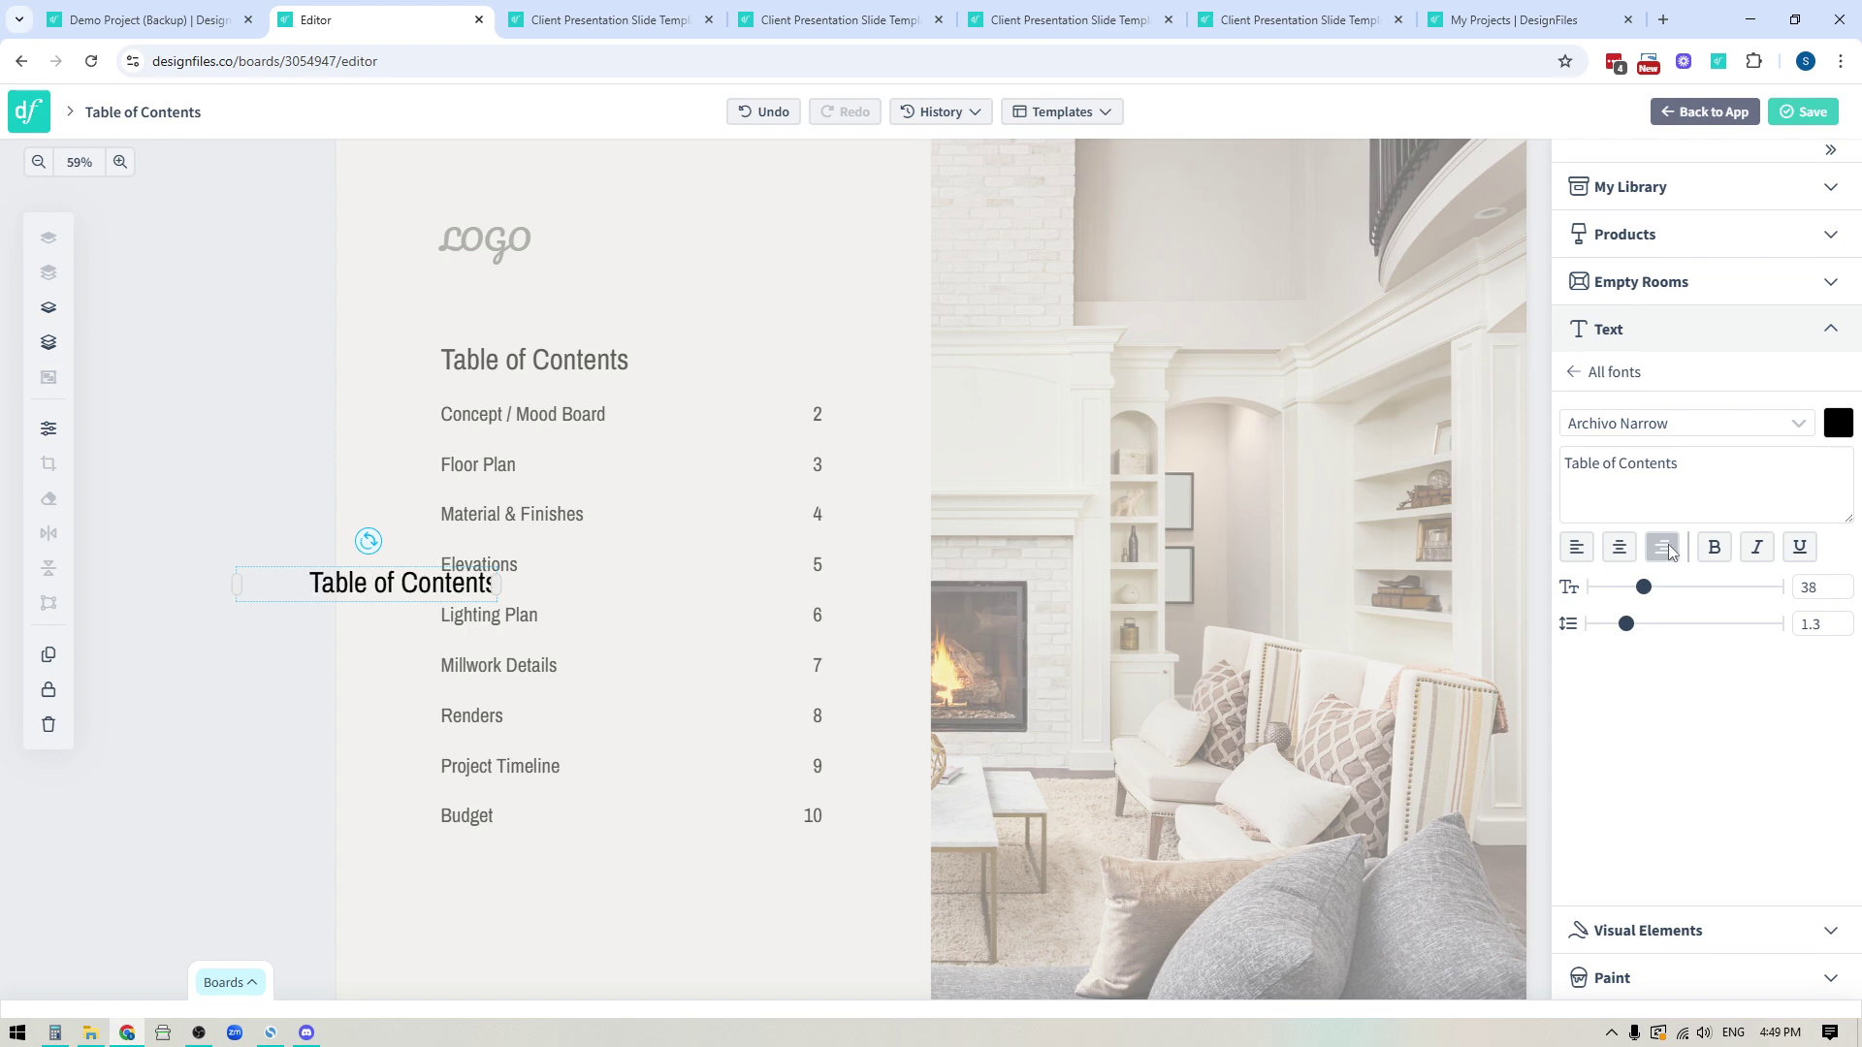
left_click(1576, 550)
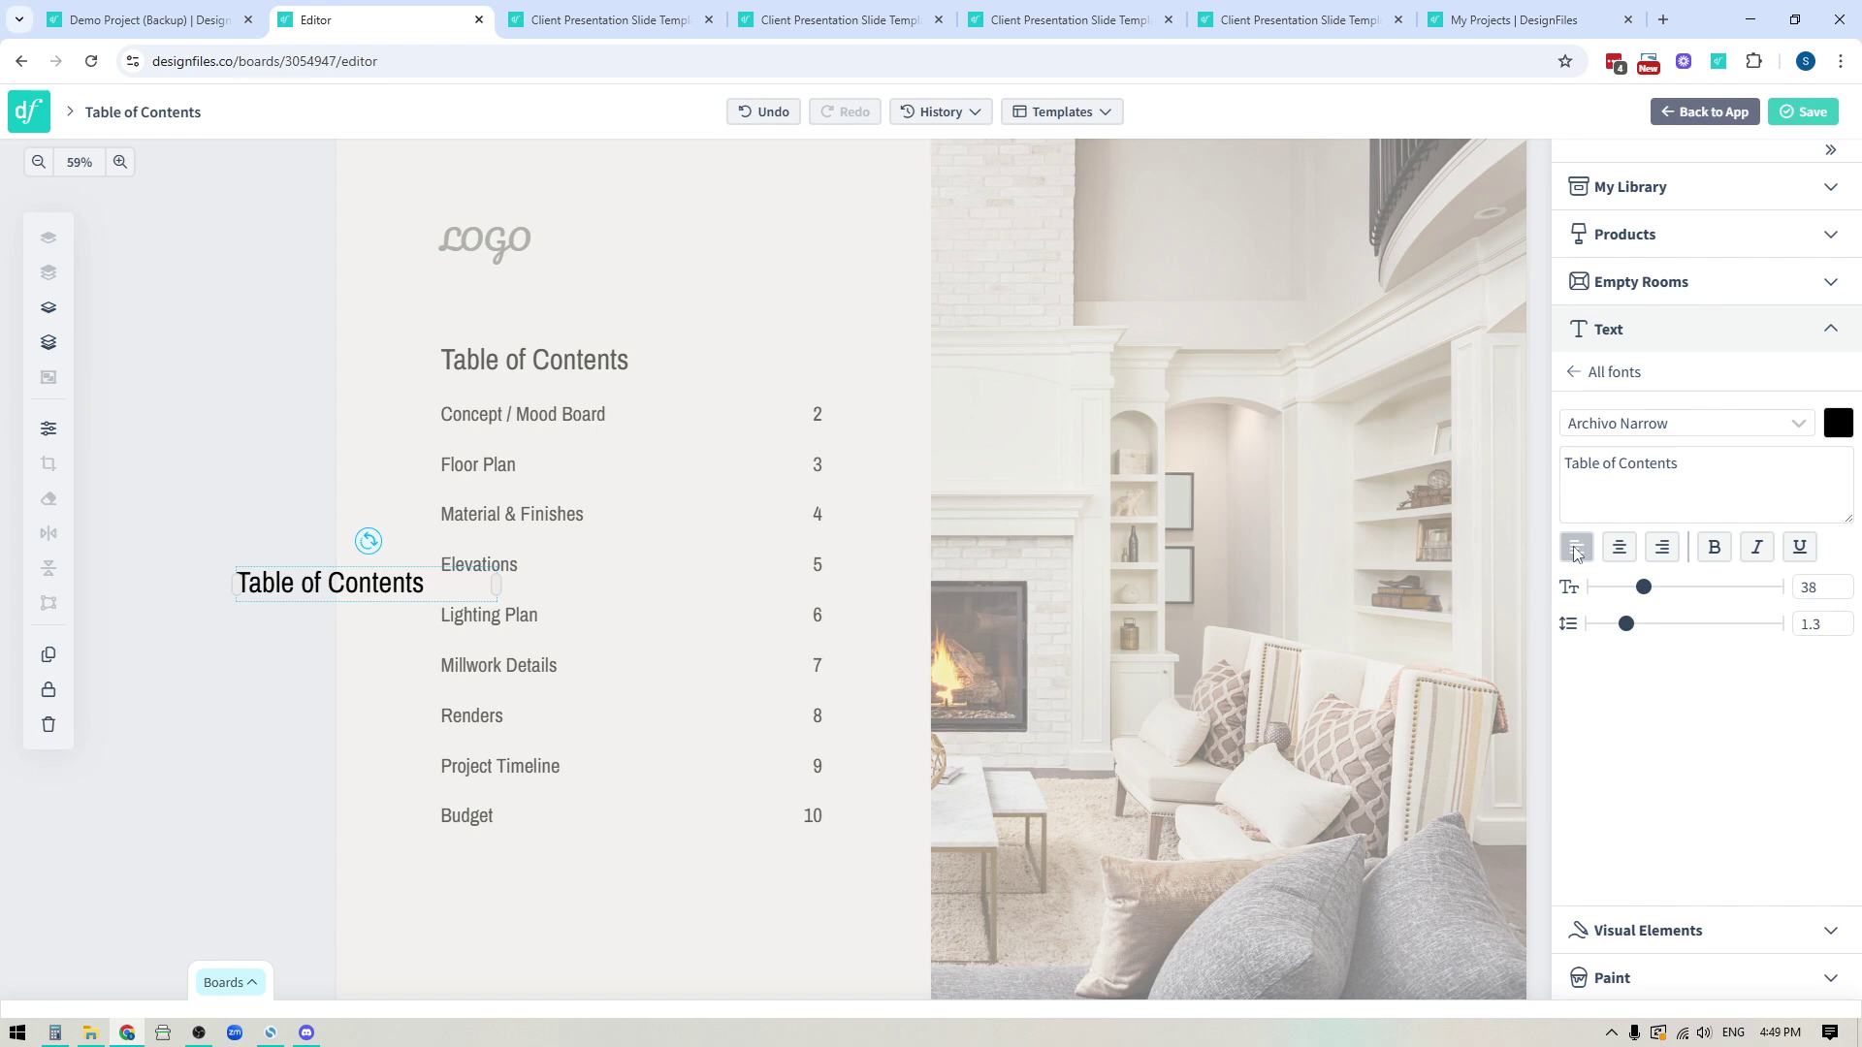
left_click(1715, 547)
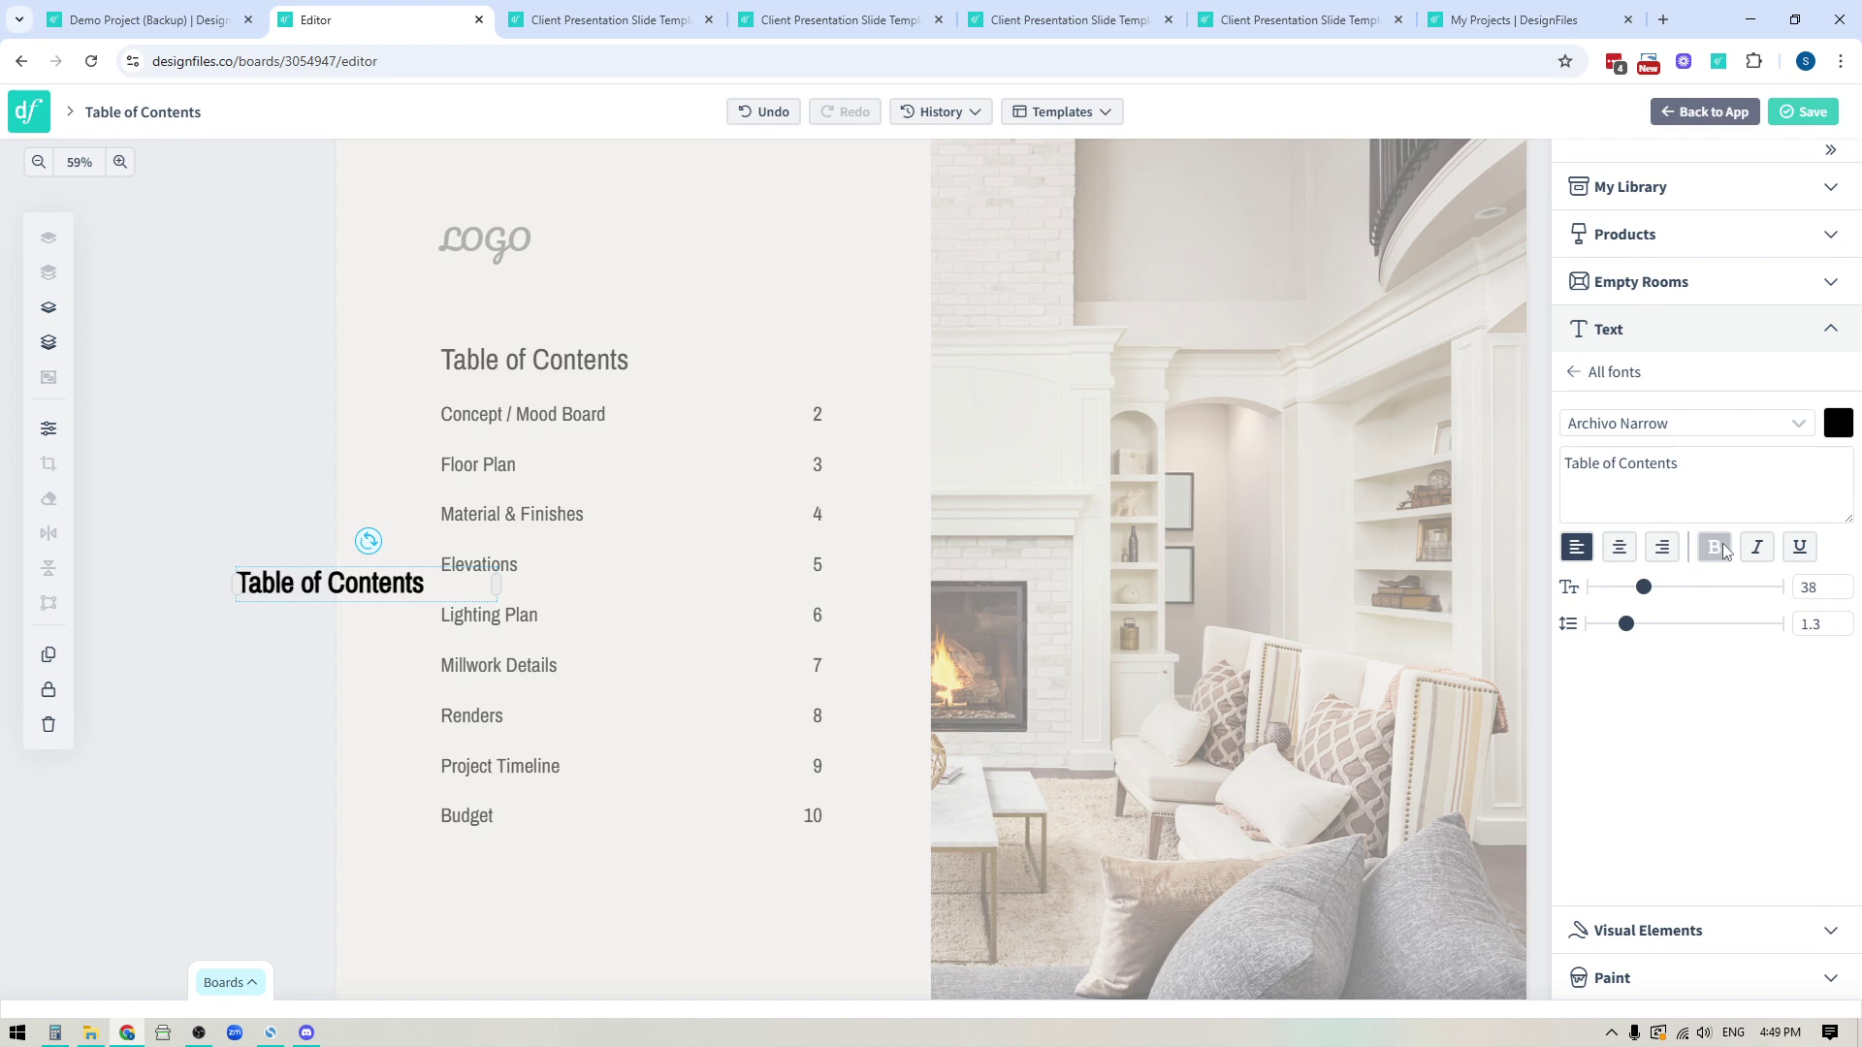
left_click(1722, 545)
left_click(1758, 549)
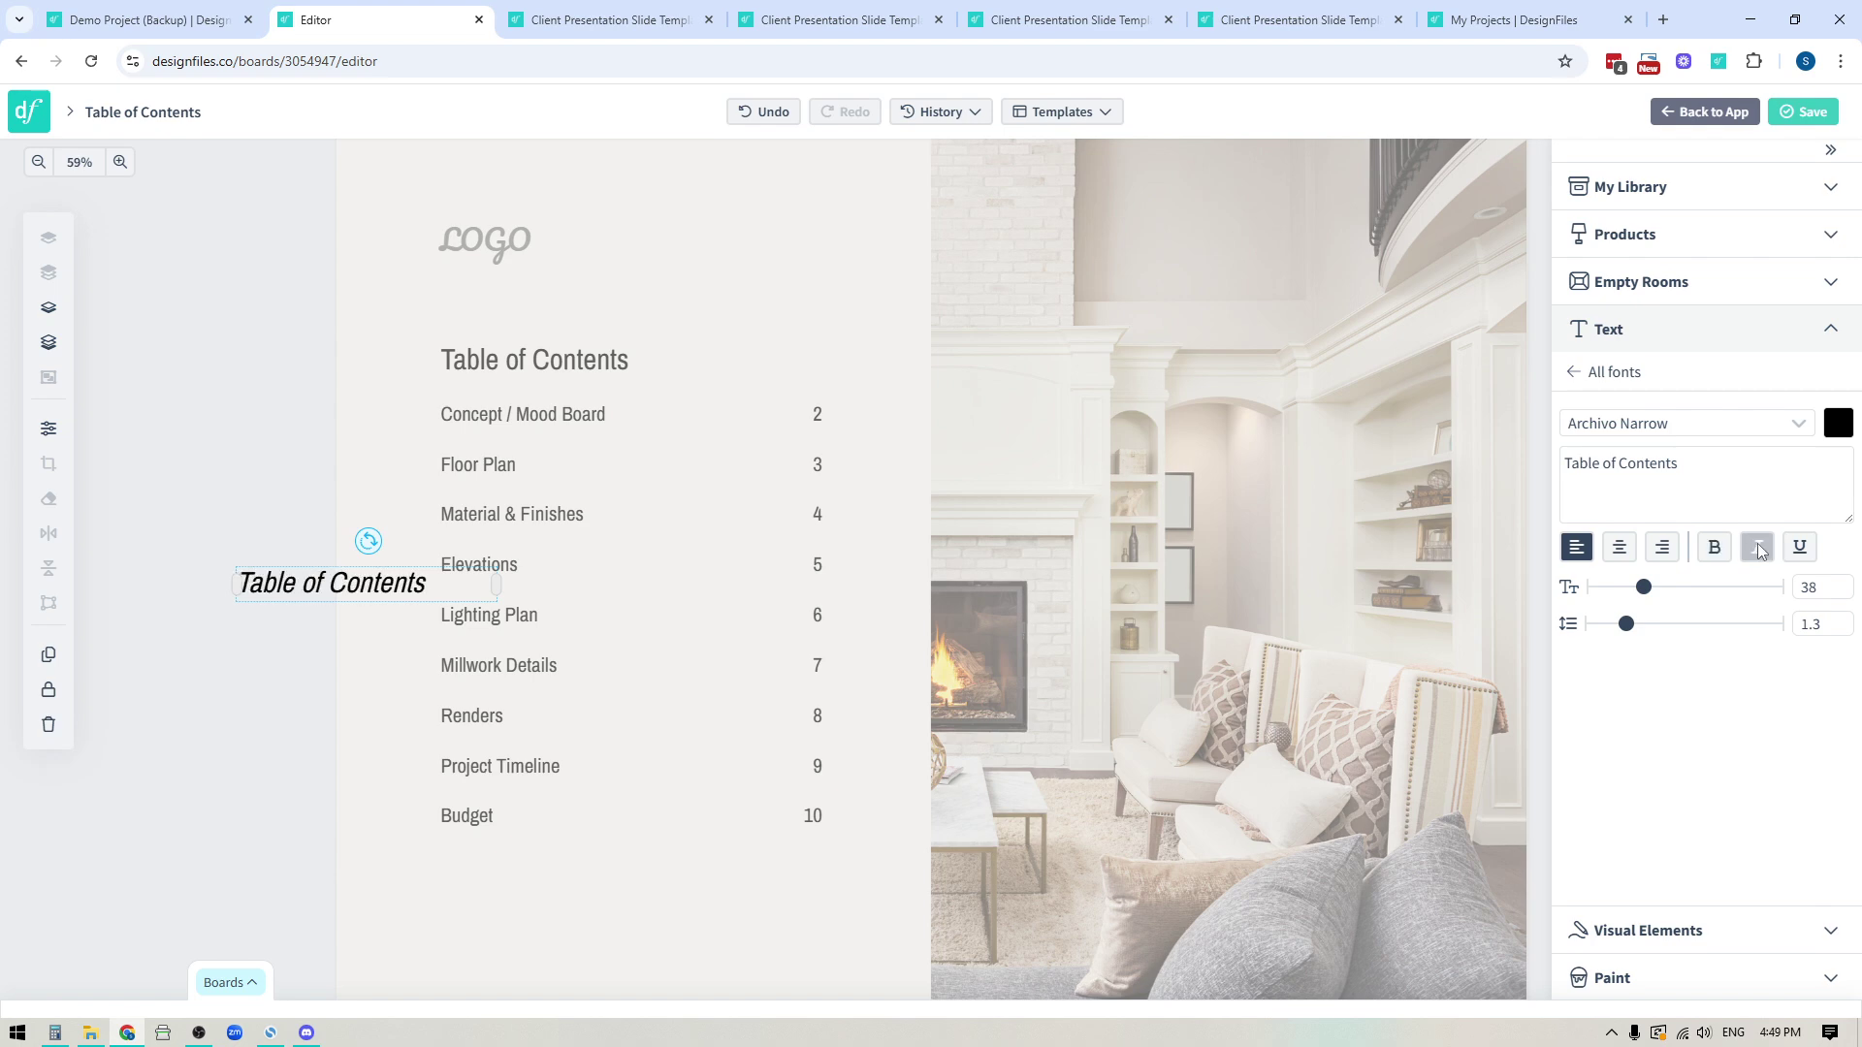
left_click(1758, 549)
left_click(1789, 549)
left_click(1789, 549)
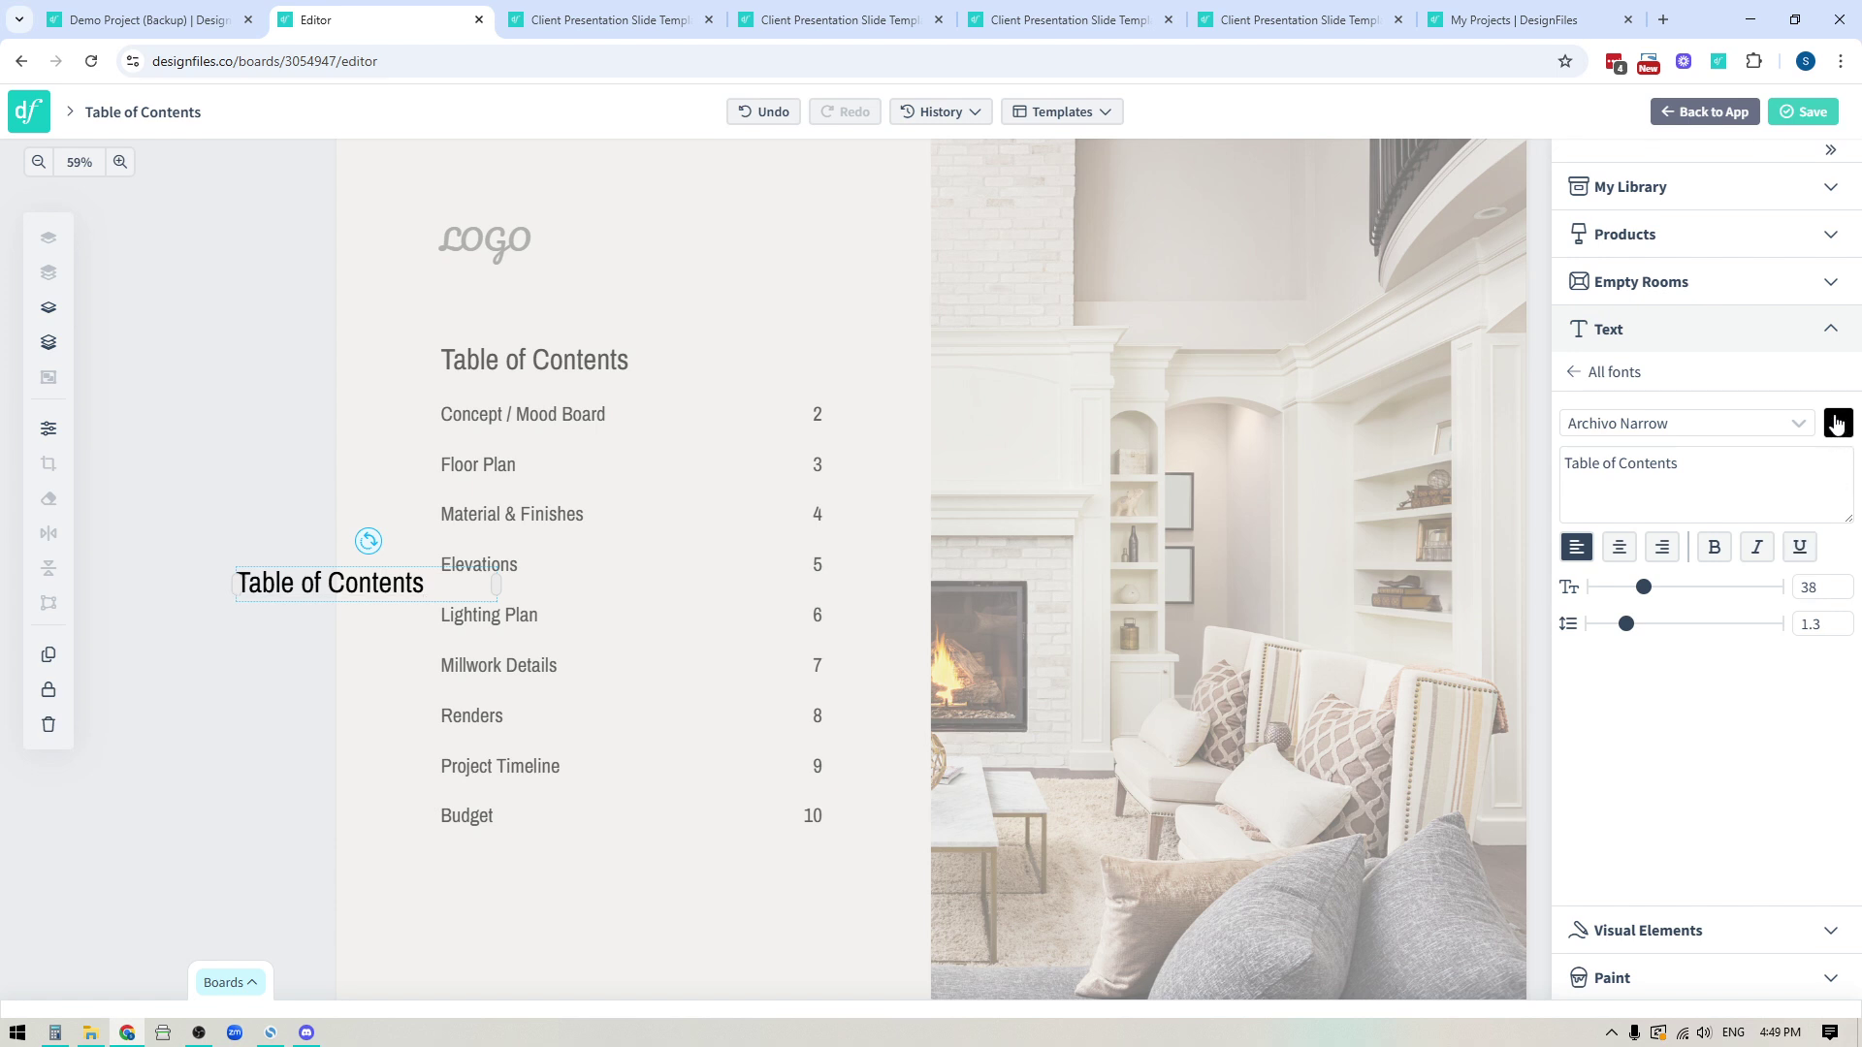
Step: Color the new heading dark grey (RGB 79, 79, 79) and move it up to the blank area beside the logo
left_click(1835, 424)
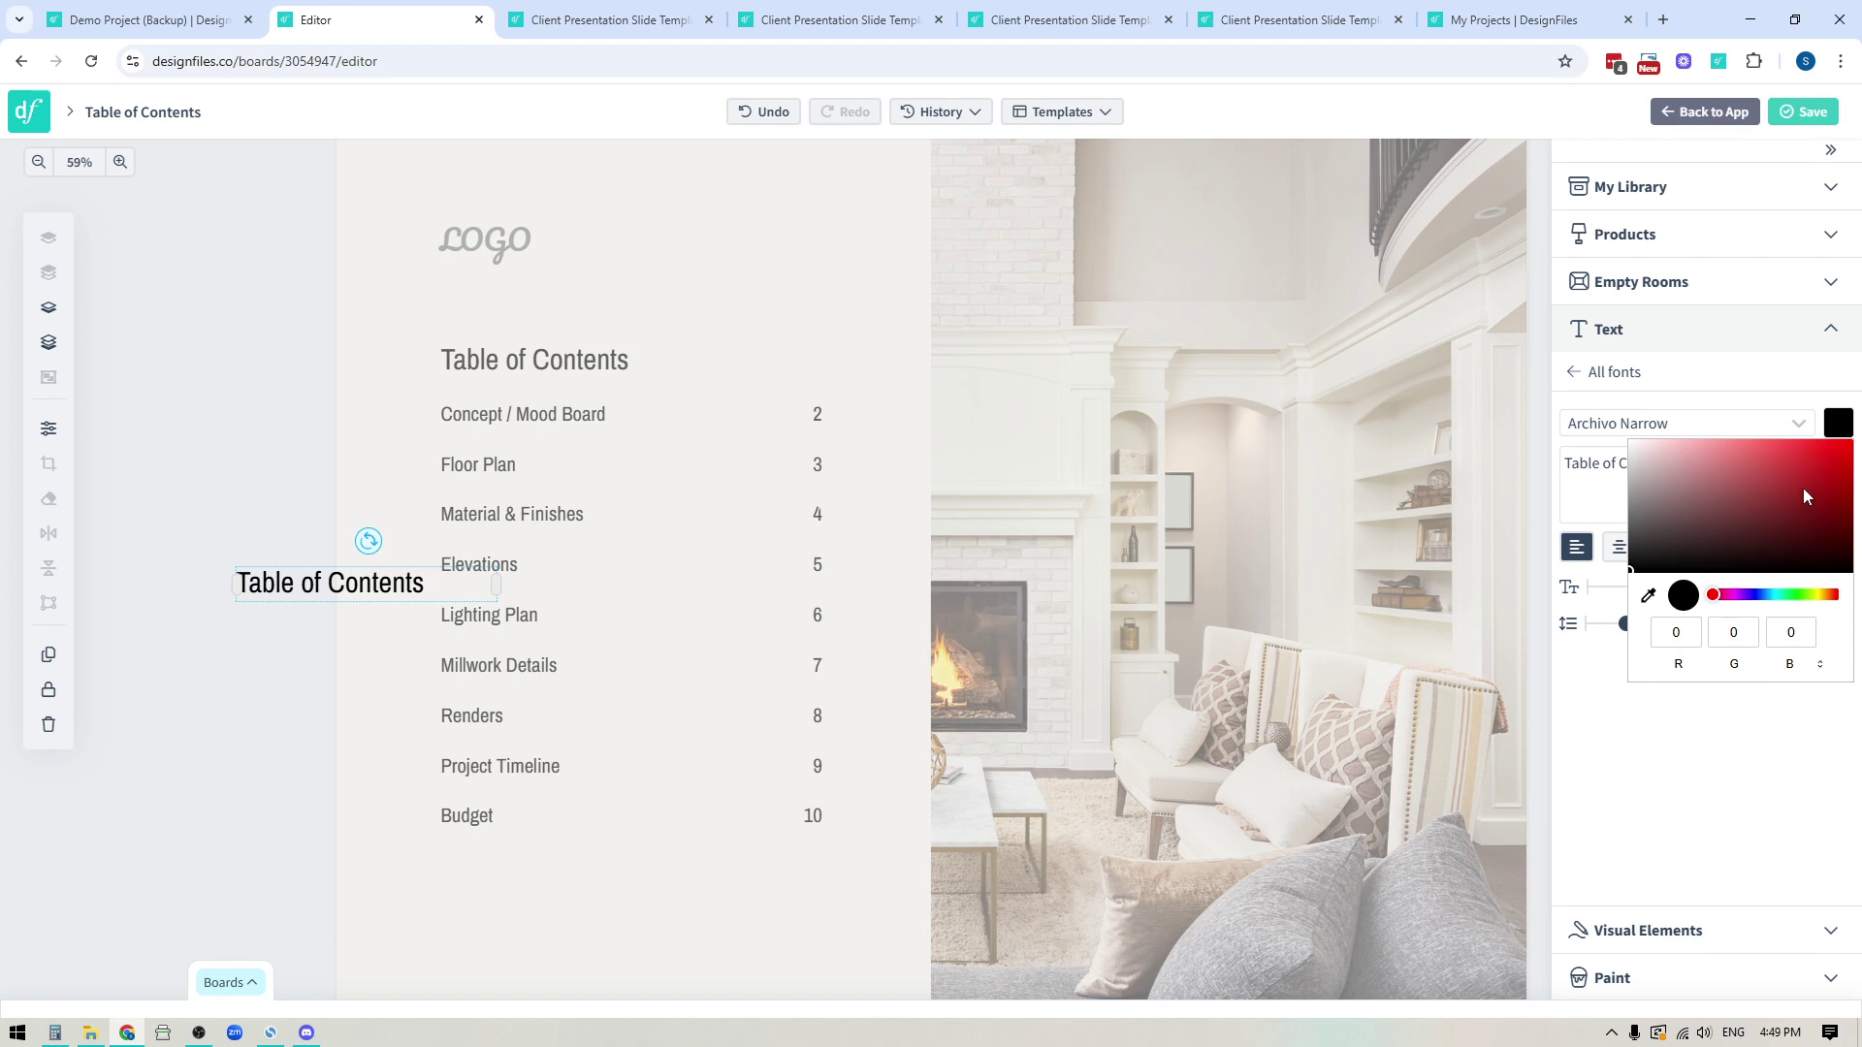
left_click(1830, 460)
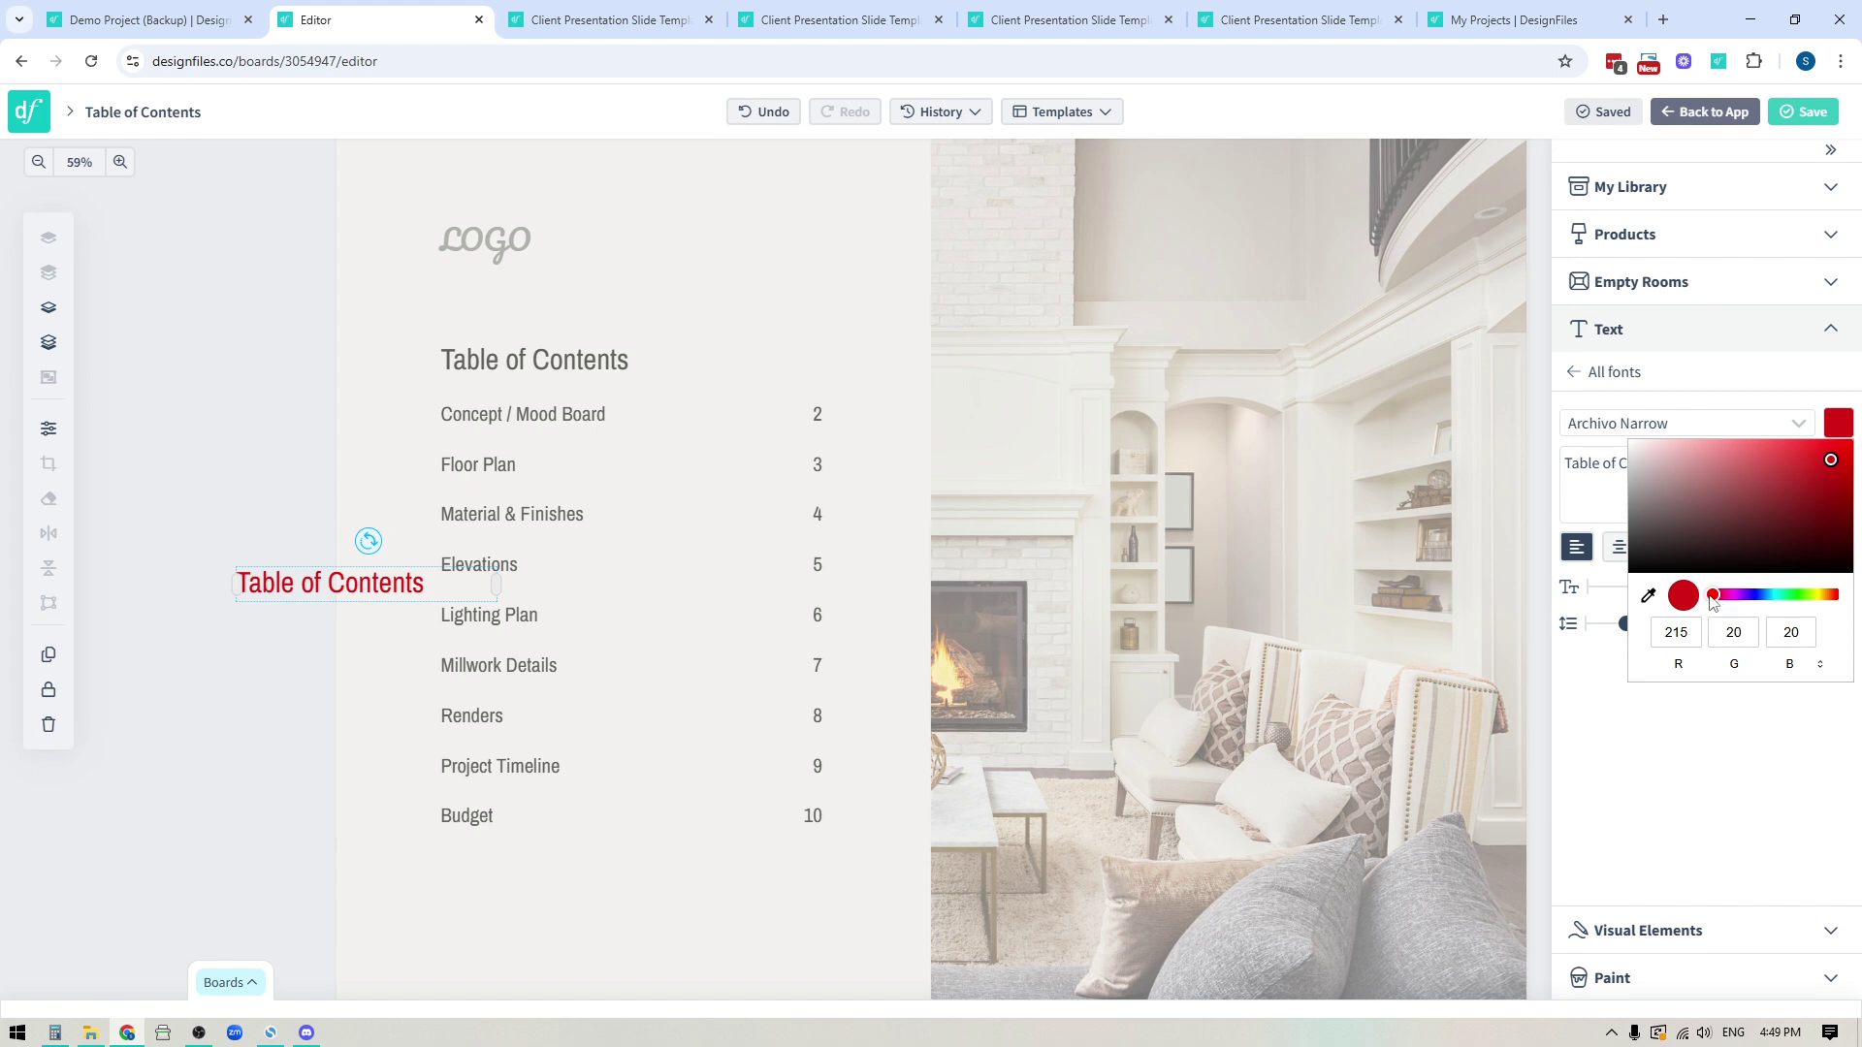
left_click_drag(1713, 603, 1760, 594)
left_click(1674, 524)
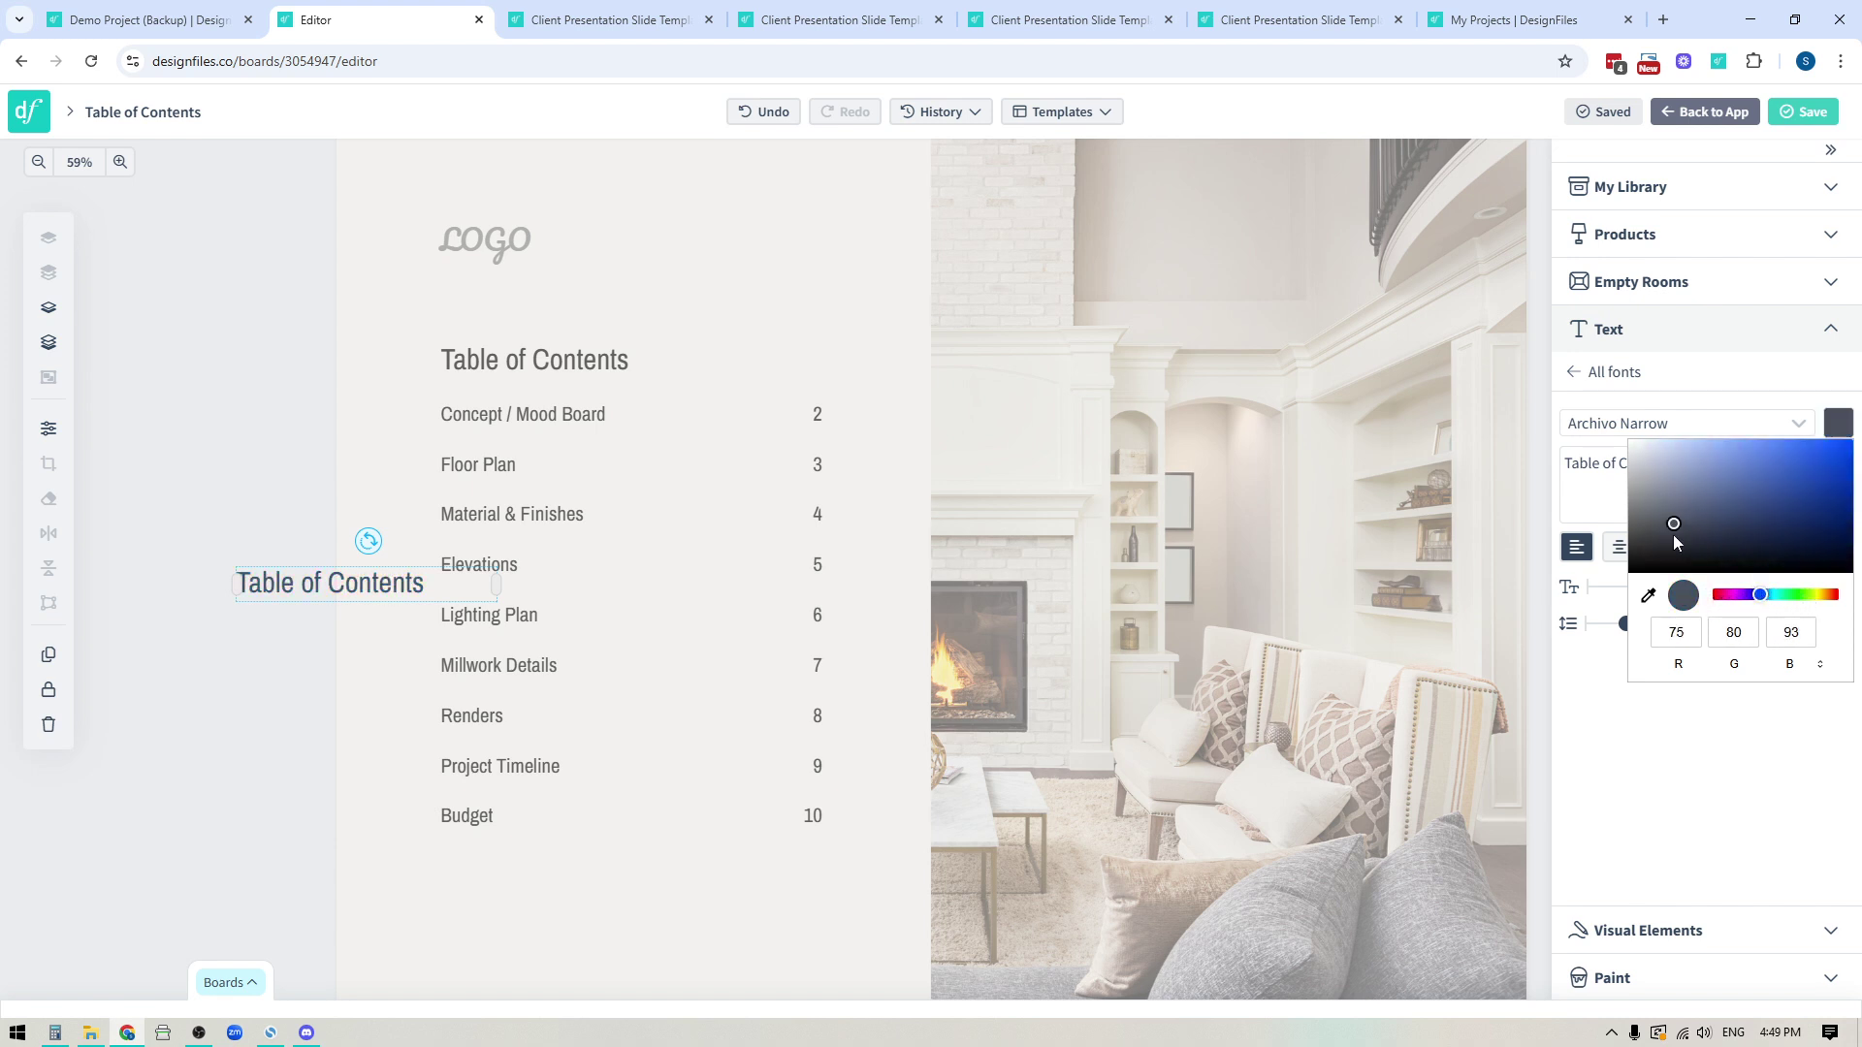
left_click_drag(1674, 524, 1629, 535)
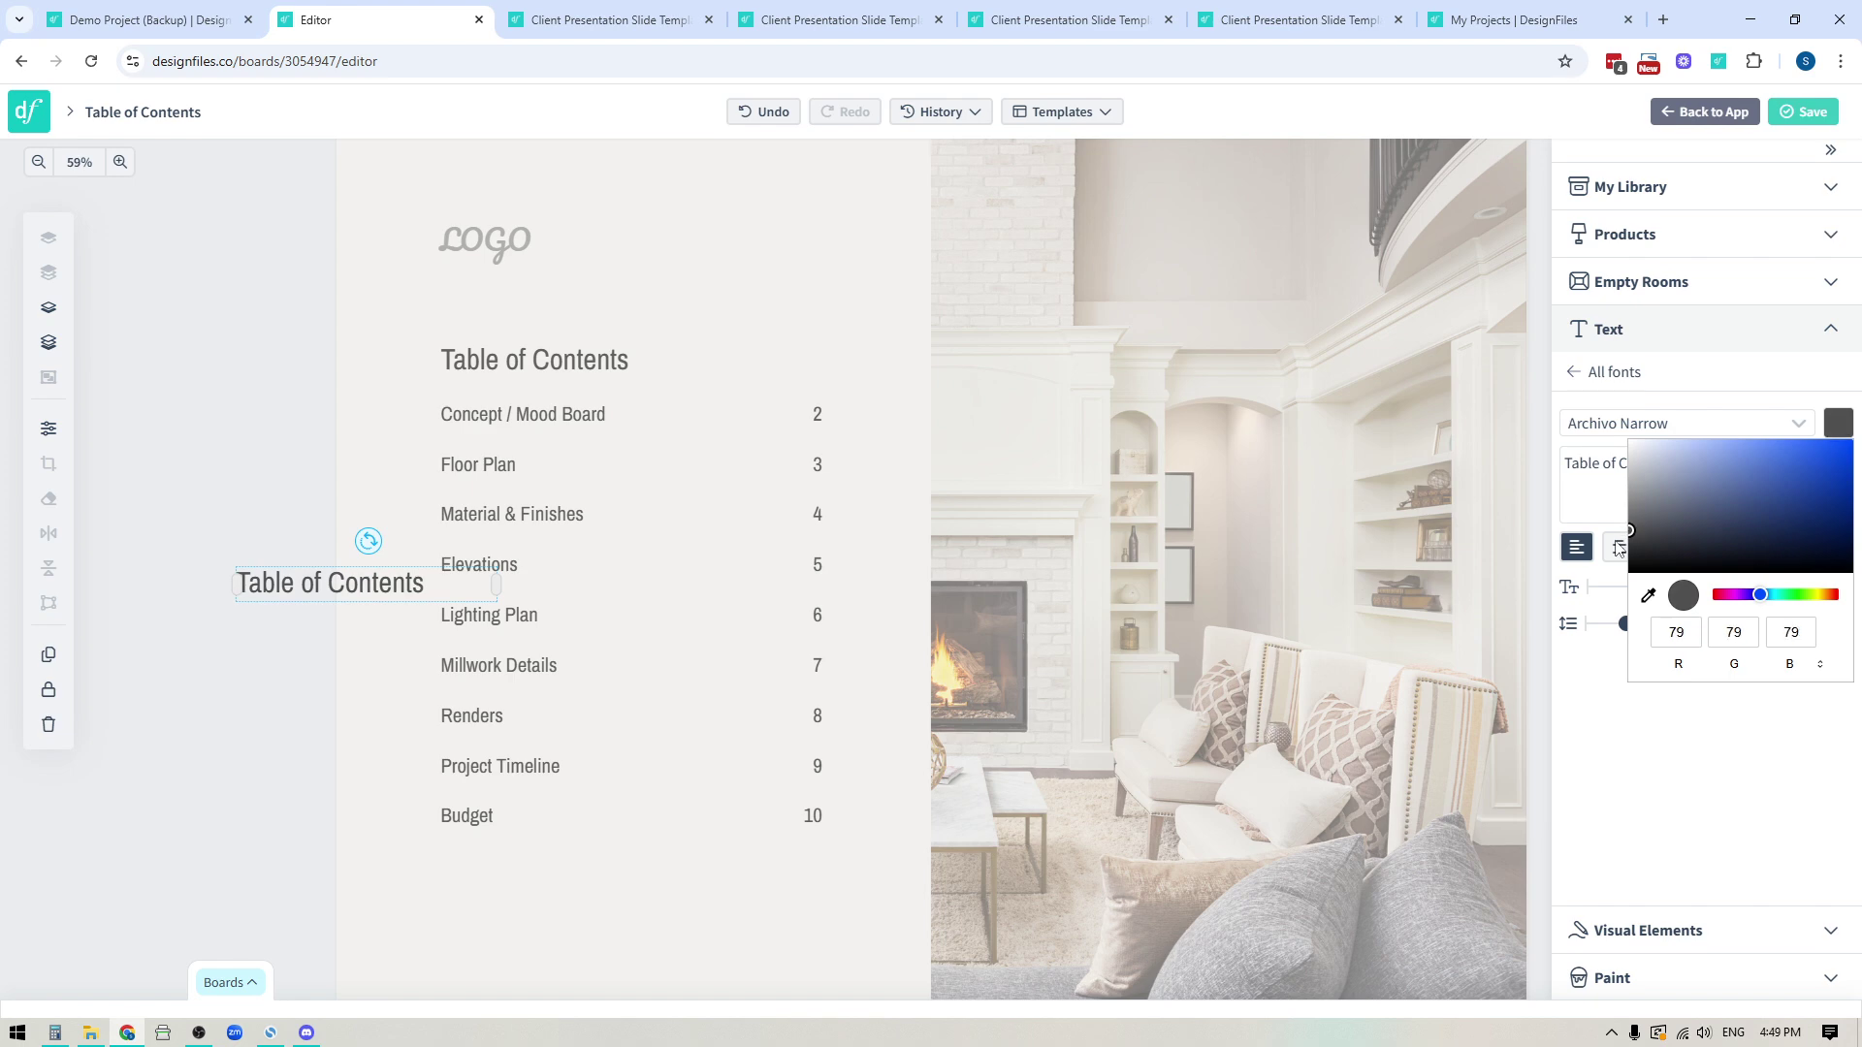
left_click_drag(283, 595, 155, 295)
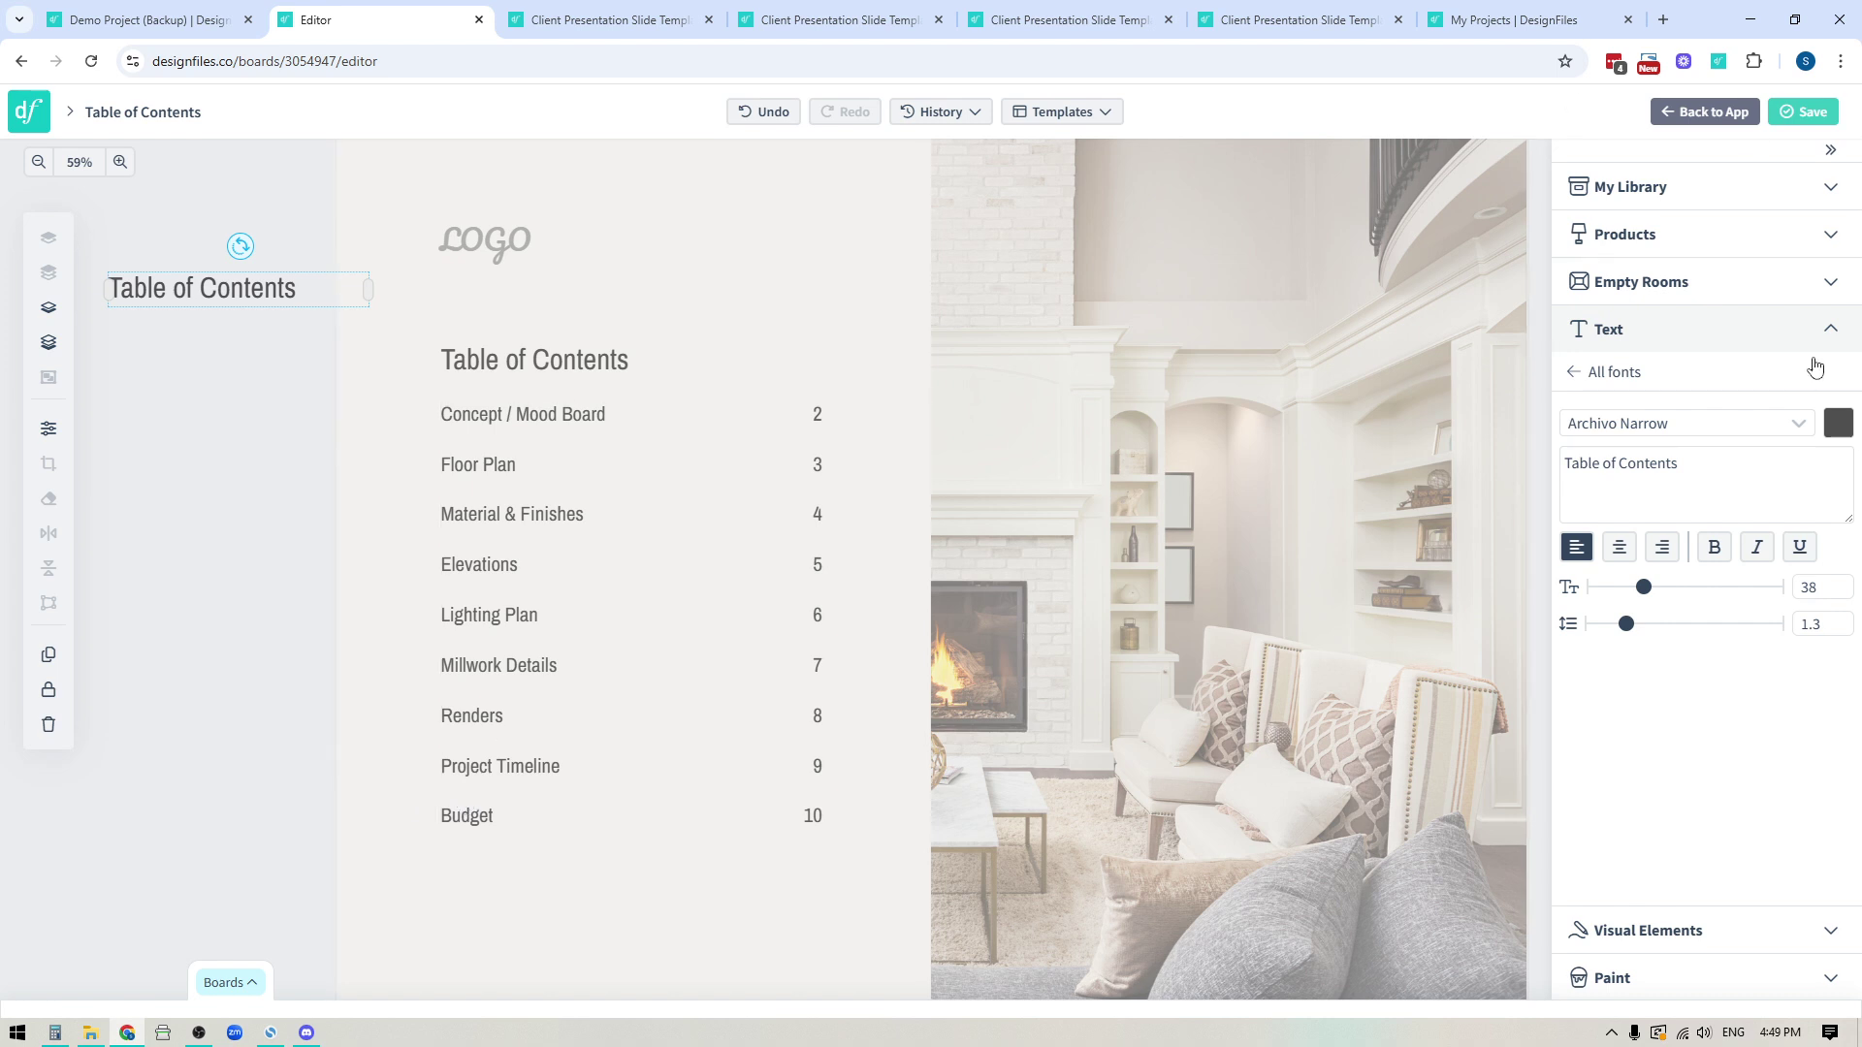
Step: Duplicate the new heading and place the copy directly below it, aligned with the original
left_click(1614, 373)
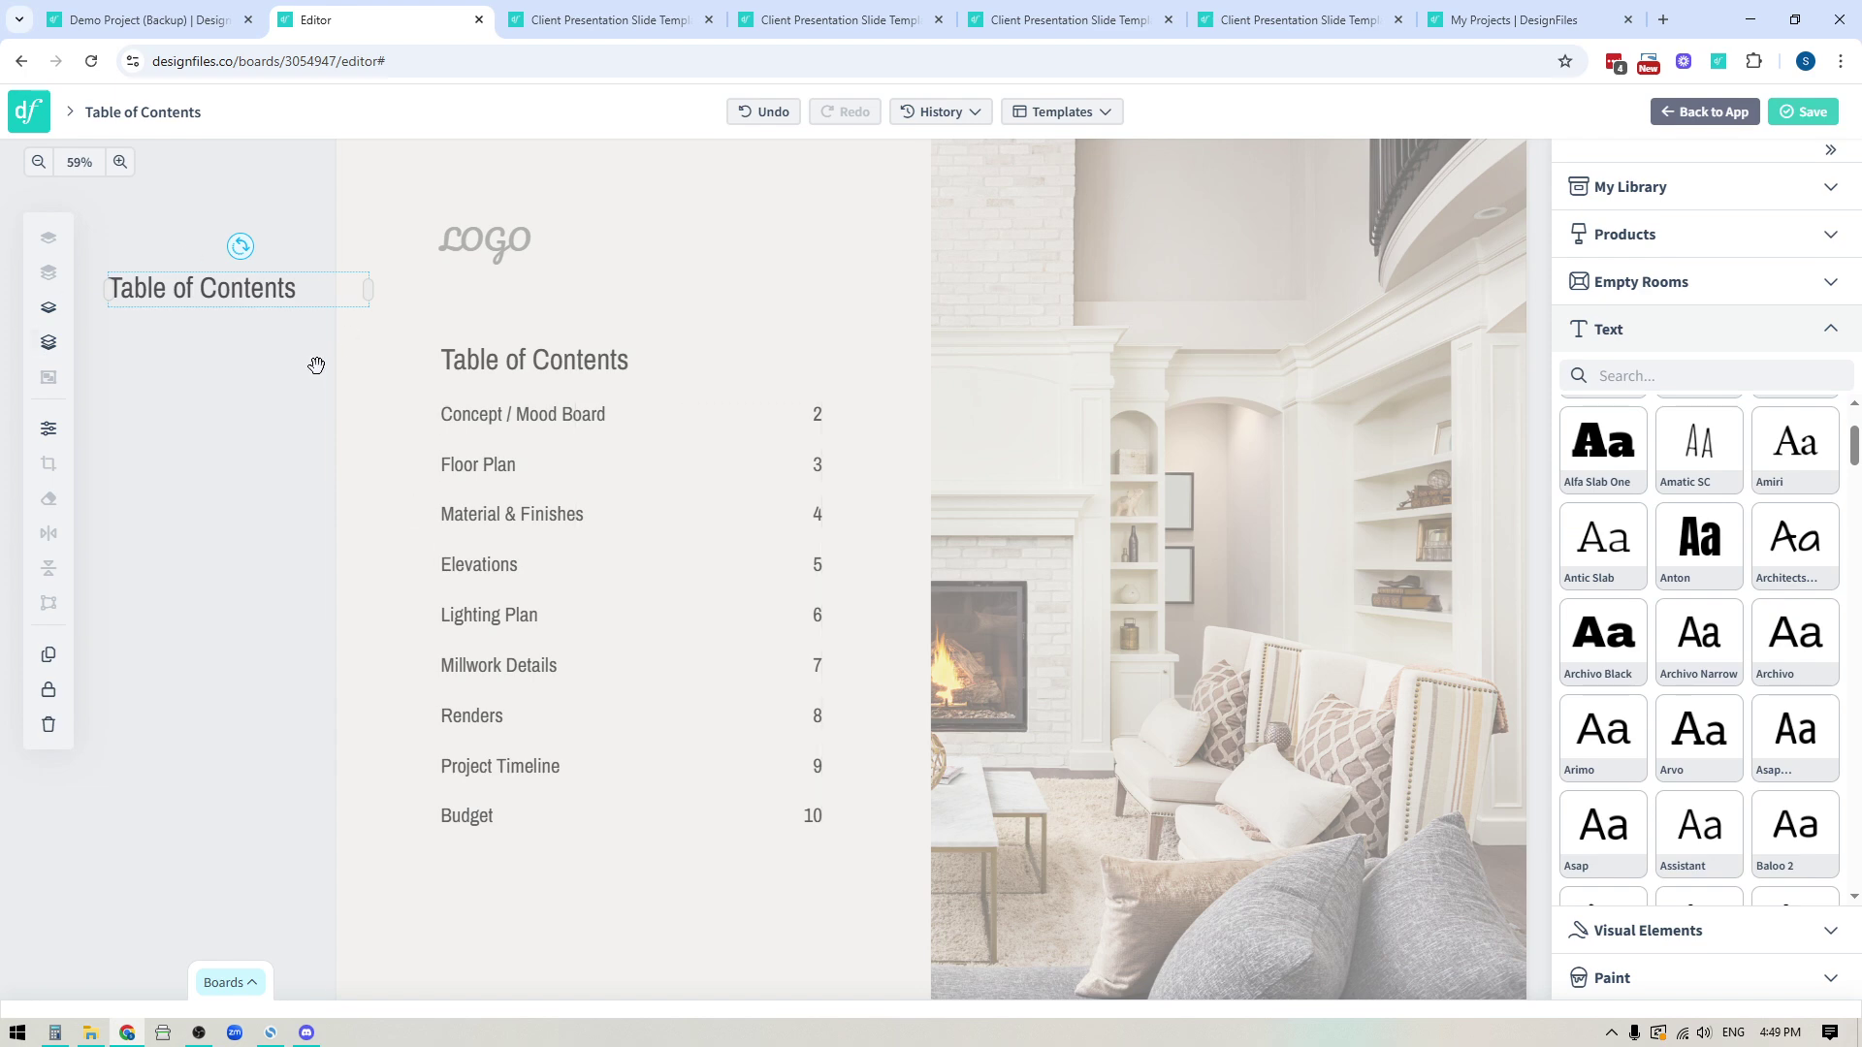
left_click(209, 296)
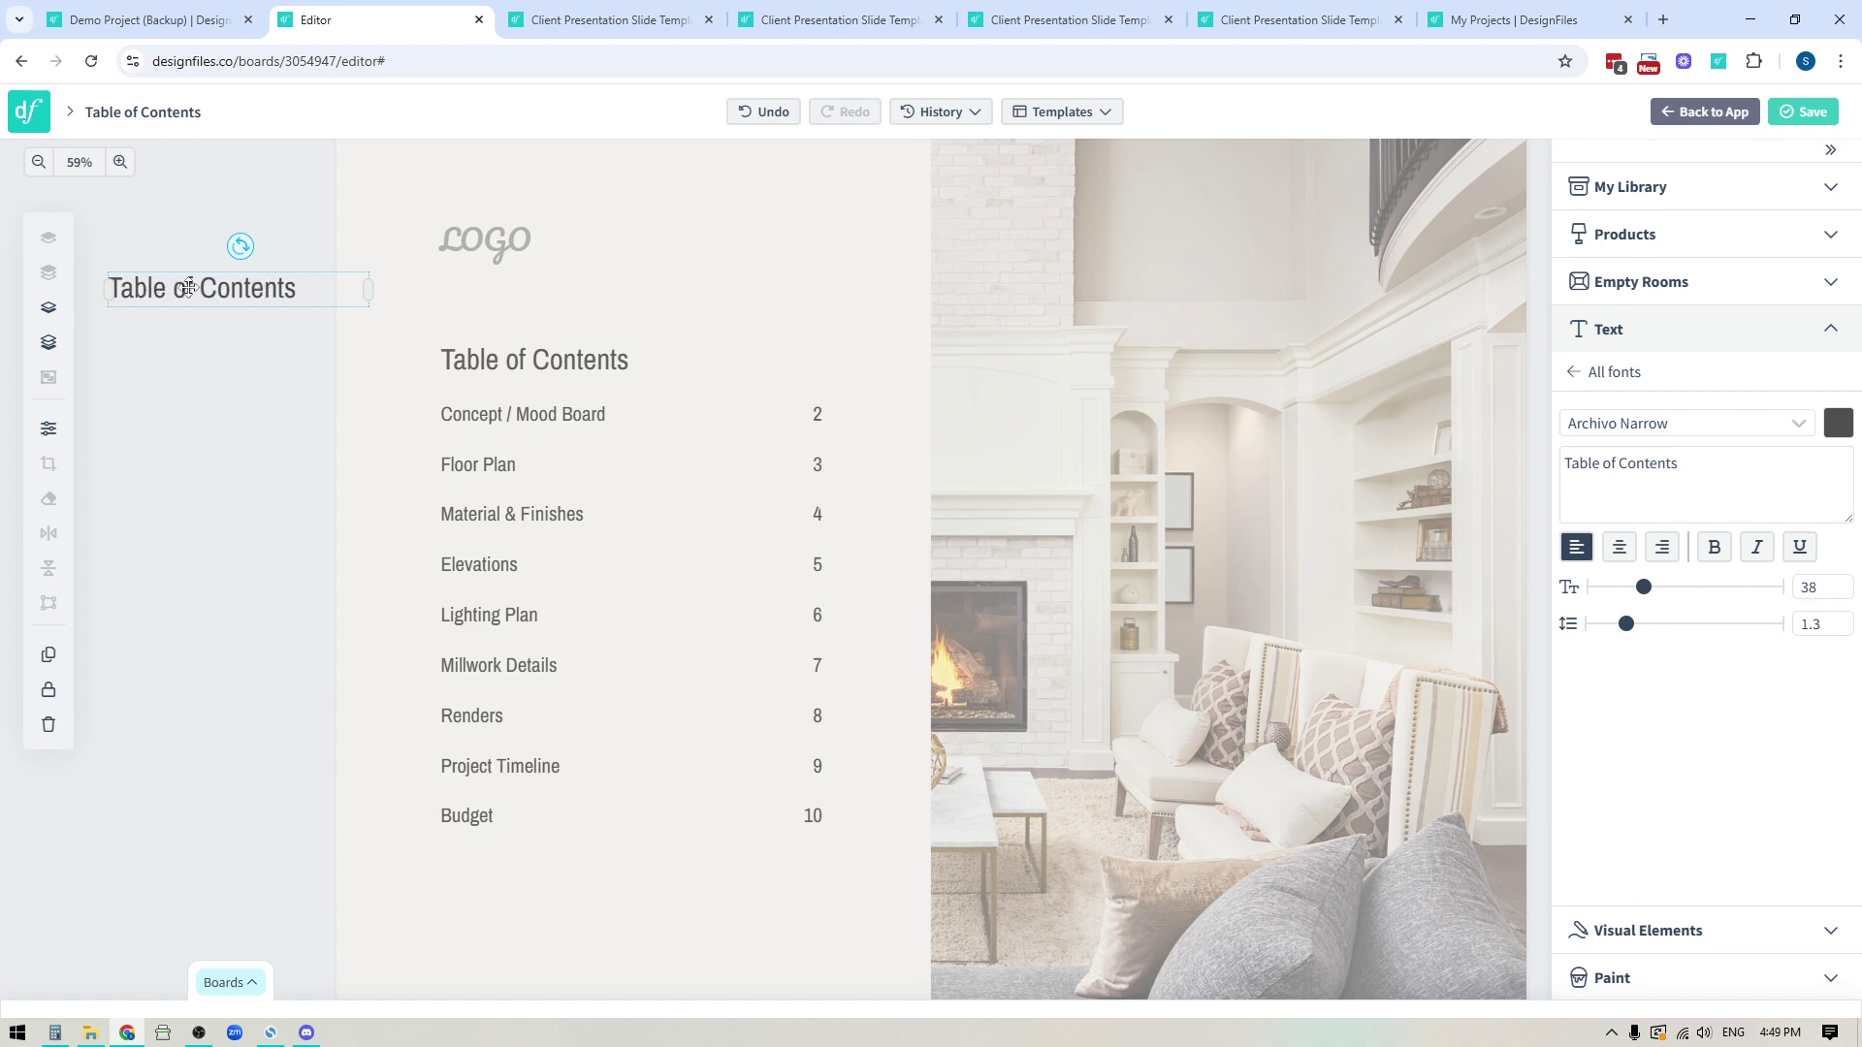
left_click(48, 654)
left_click_drag(277, 312, 280, 432)
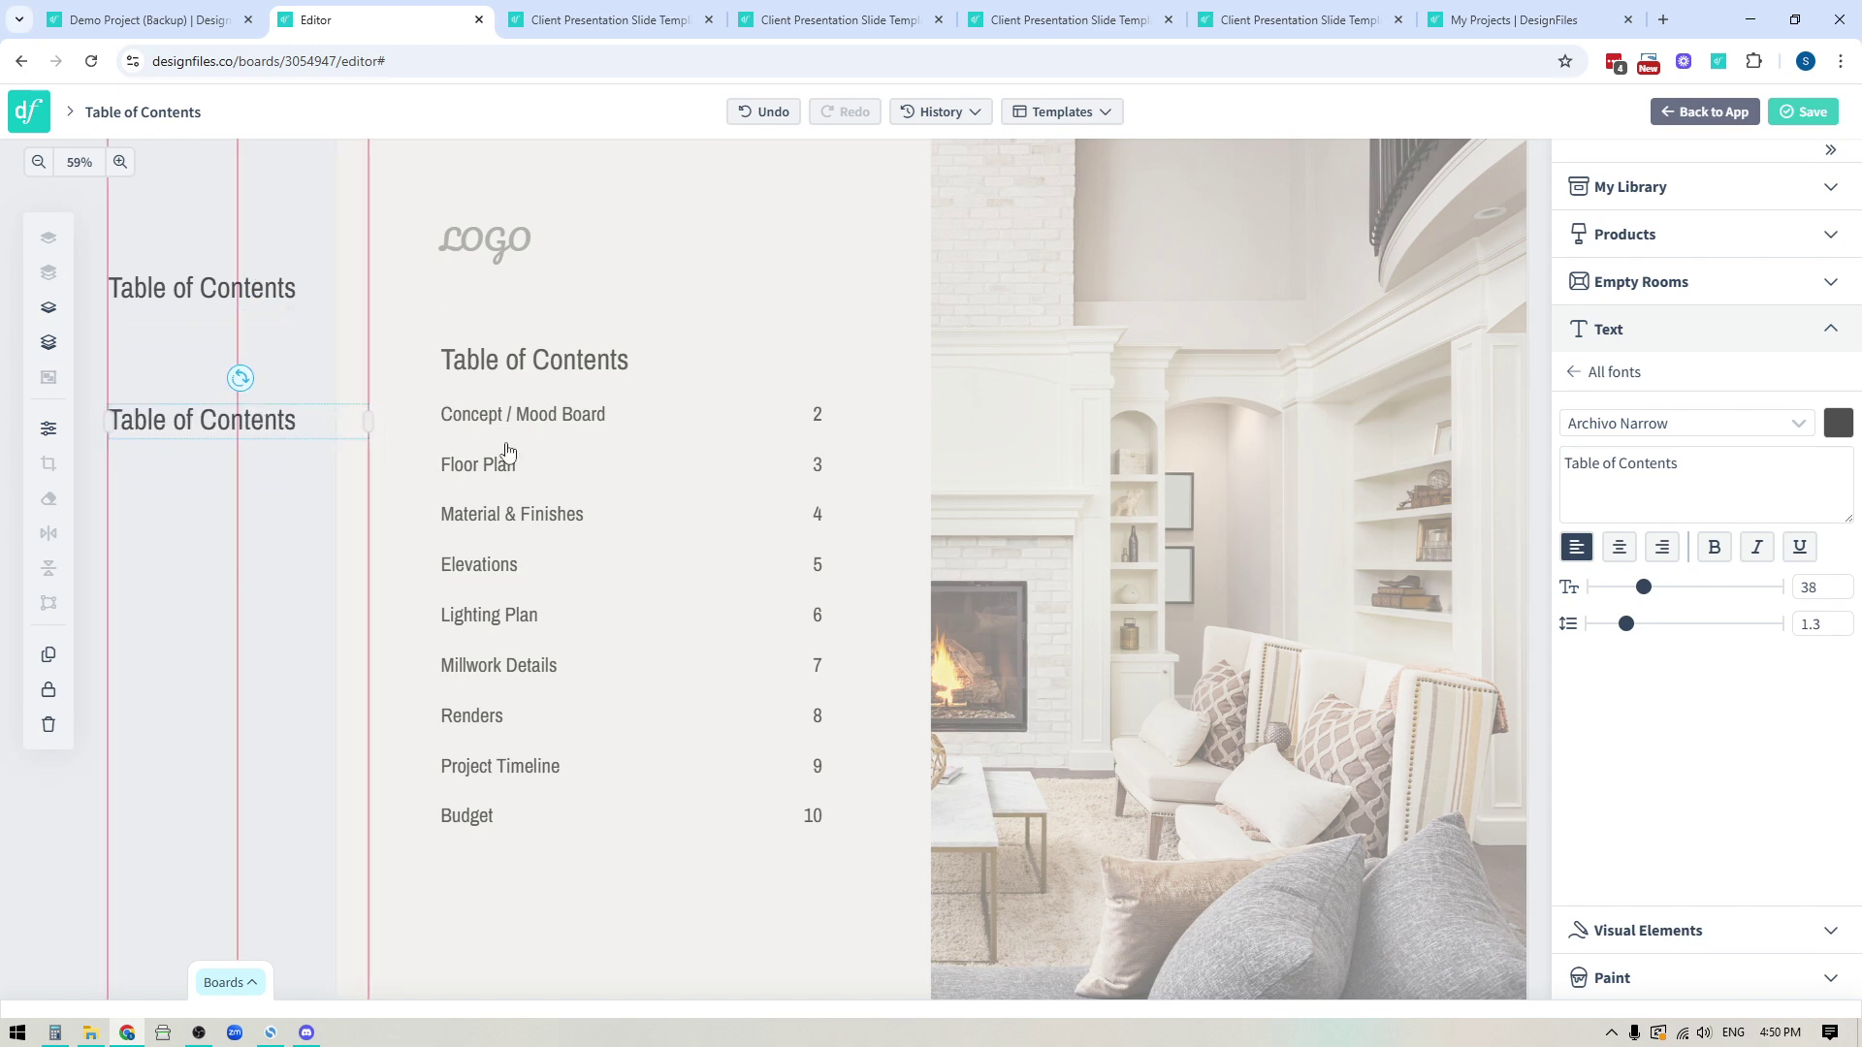
Step: Replace the duplicate heading's text with the section list copied from the slide, from Concept / Mood Board to Budget
left_click_drag(1599, 490, 1542, 453)
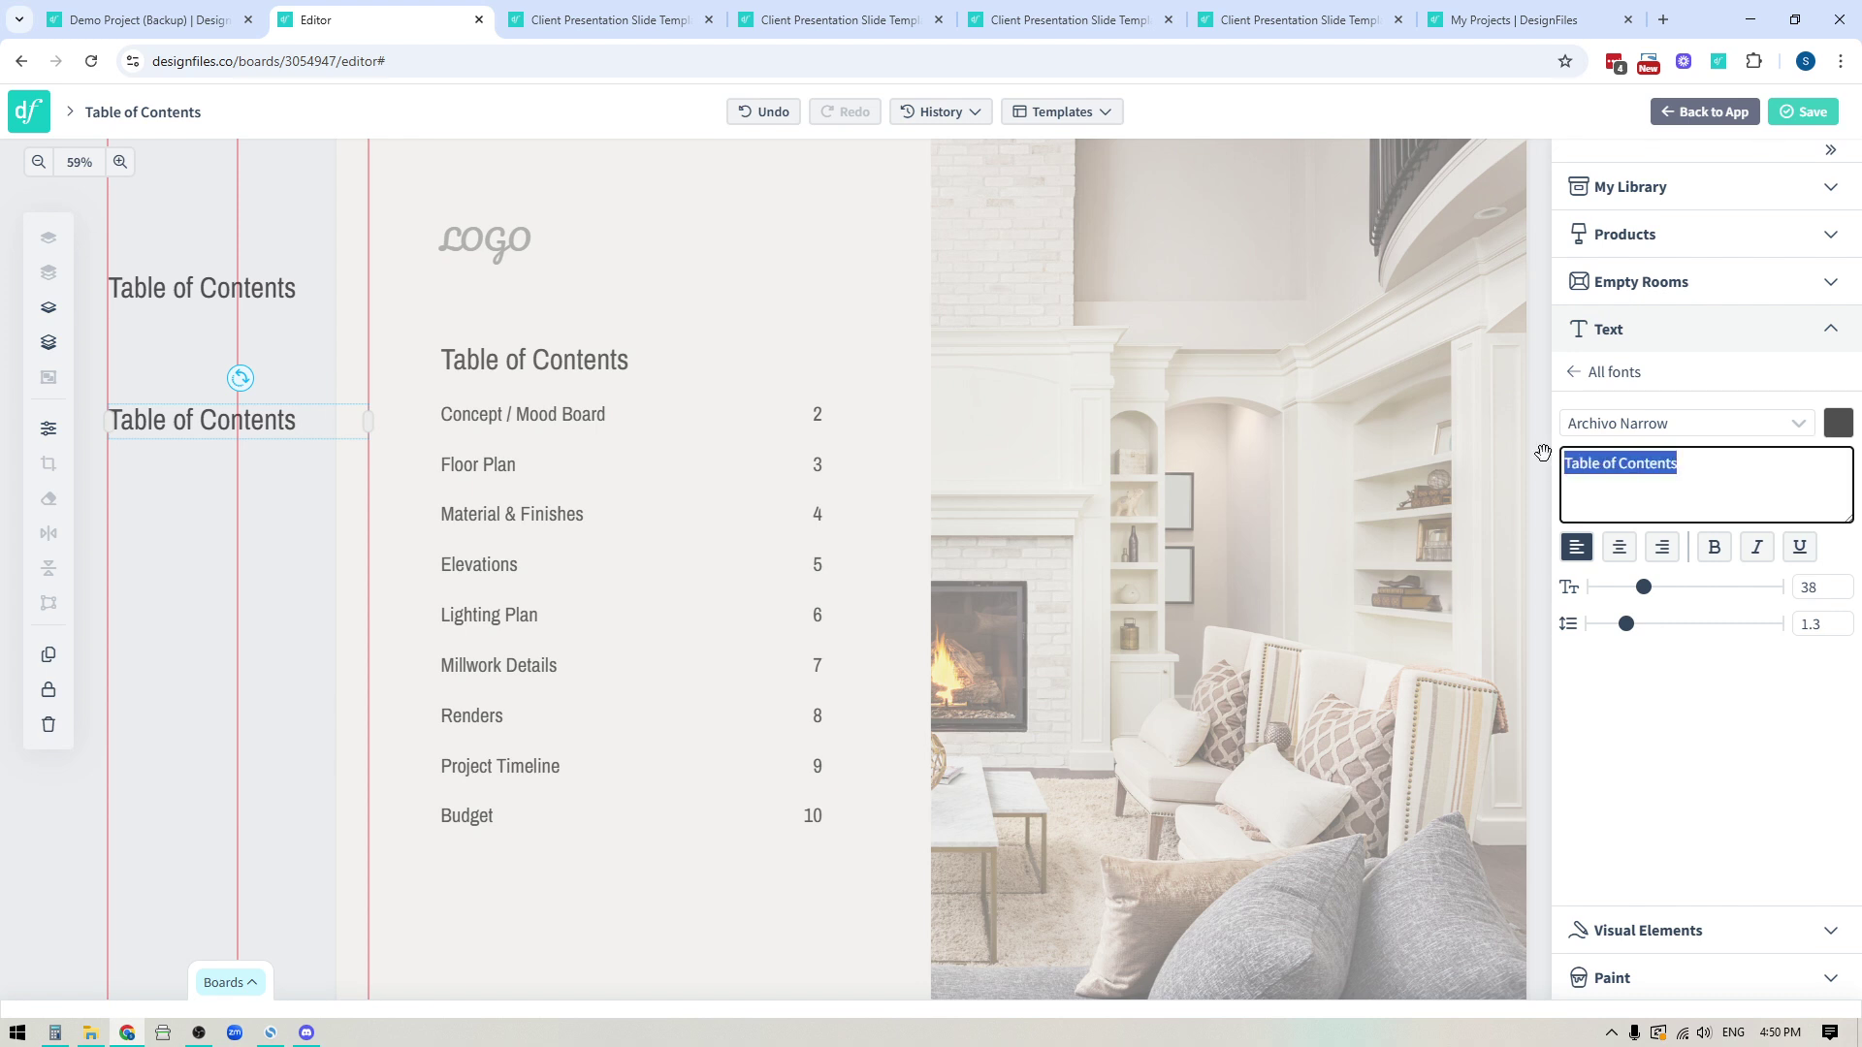
left_click(191, 549)
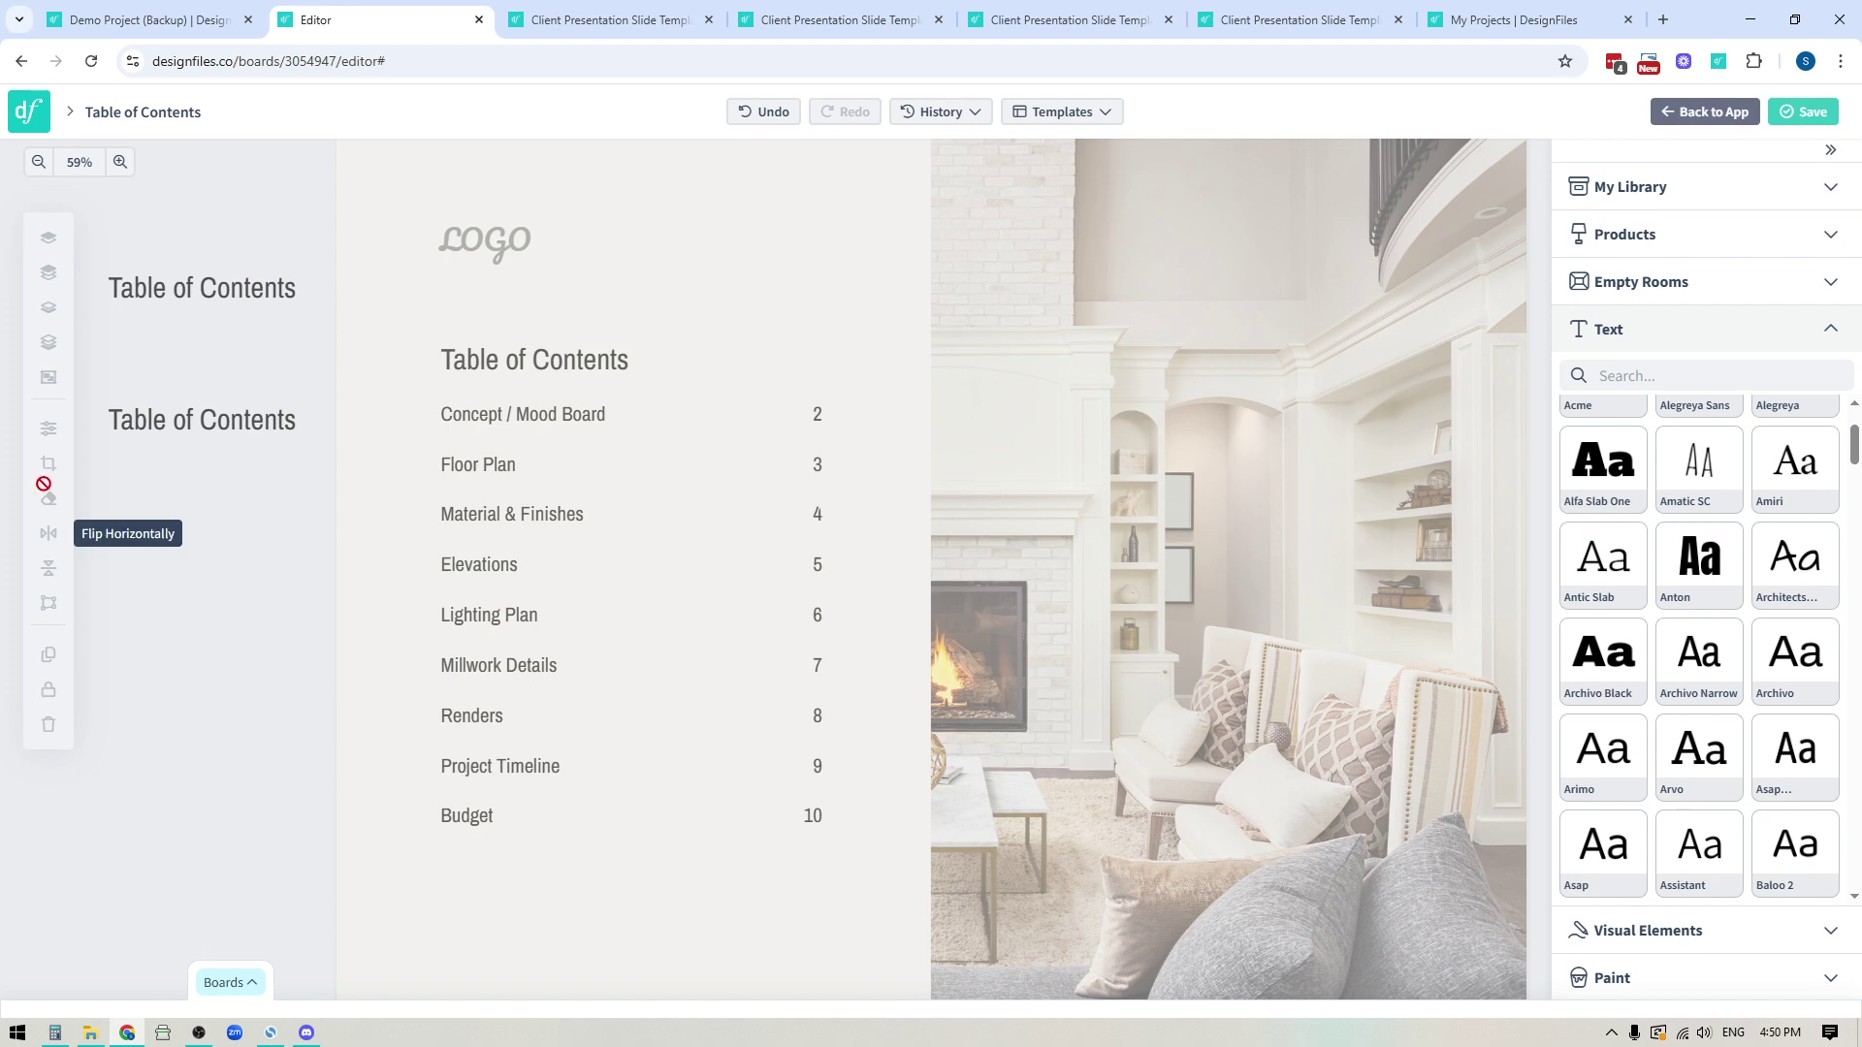
left_click(524, 431)
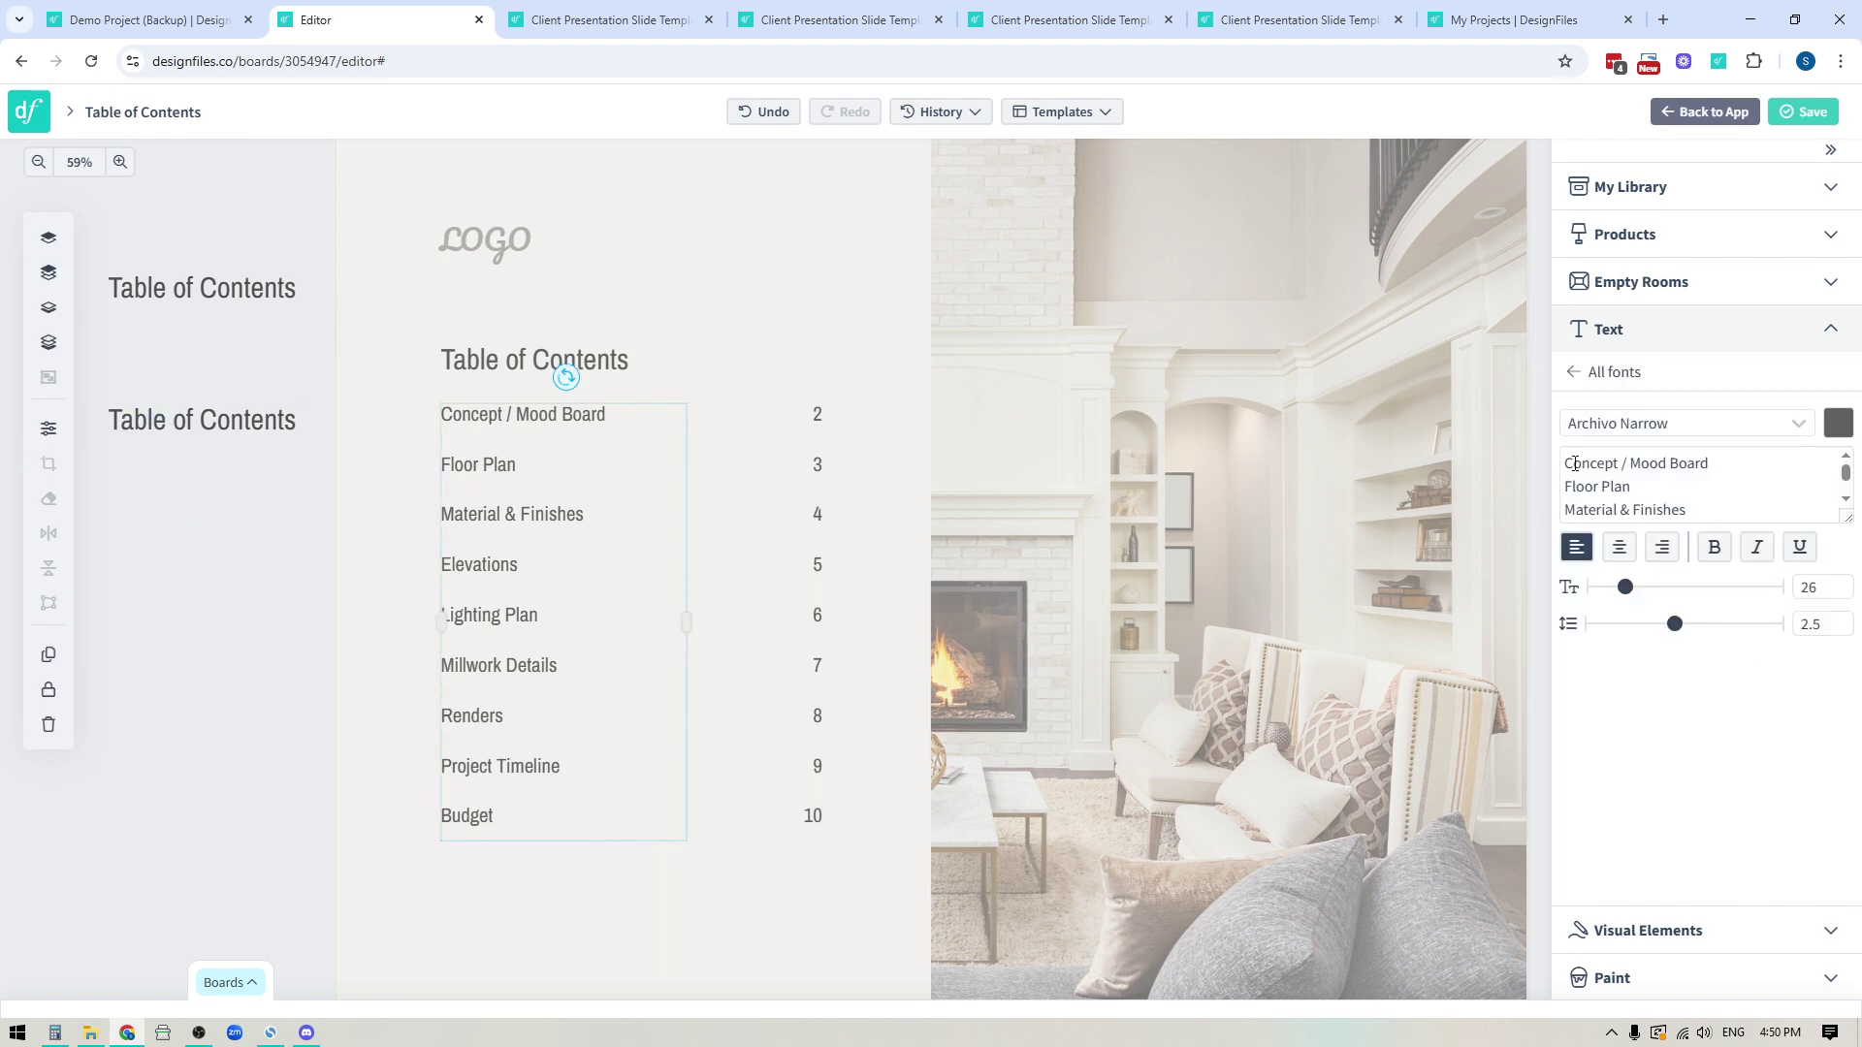
left_click_drag(1567, 464, 1699, 586)
key("ctrl+c")
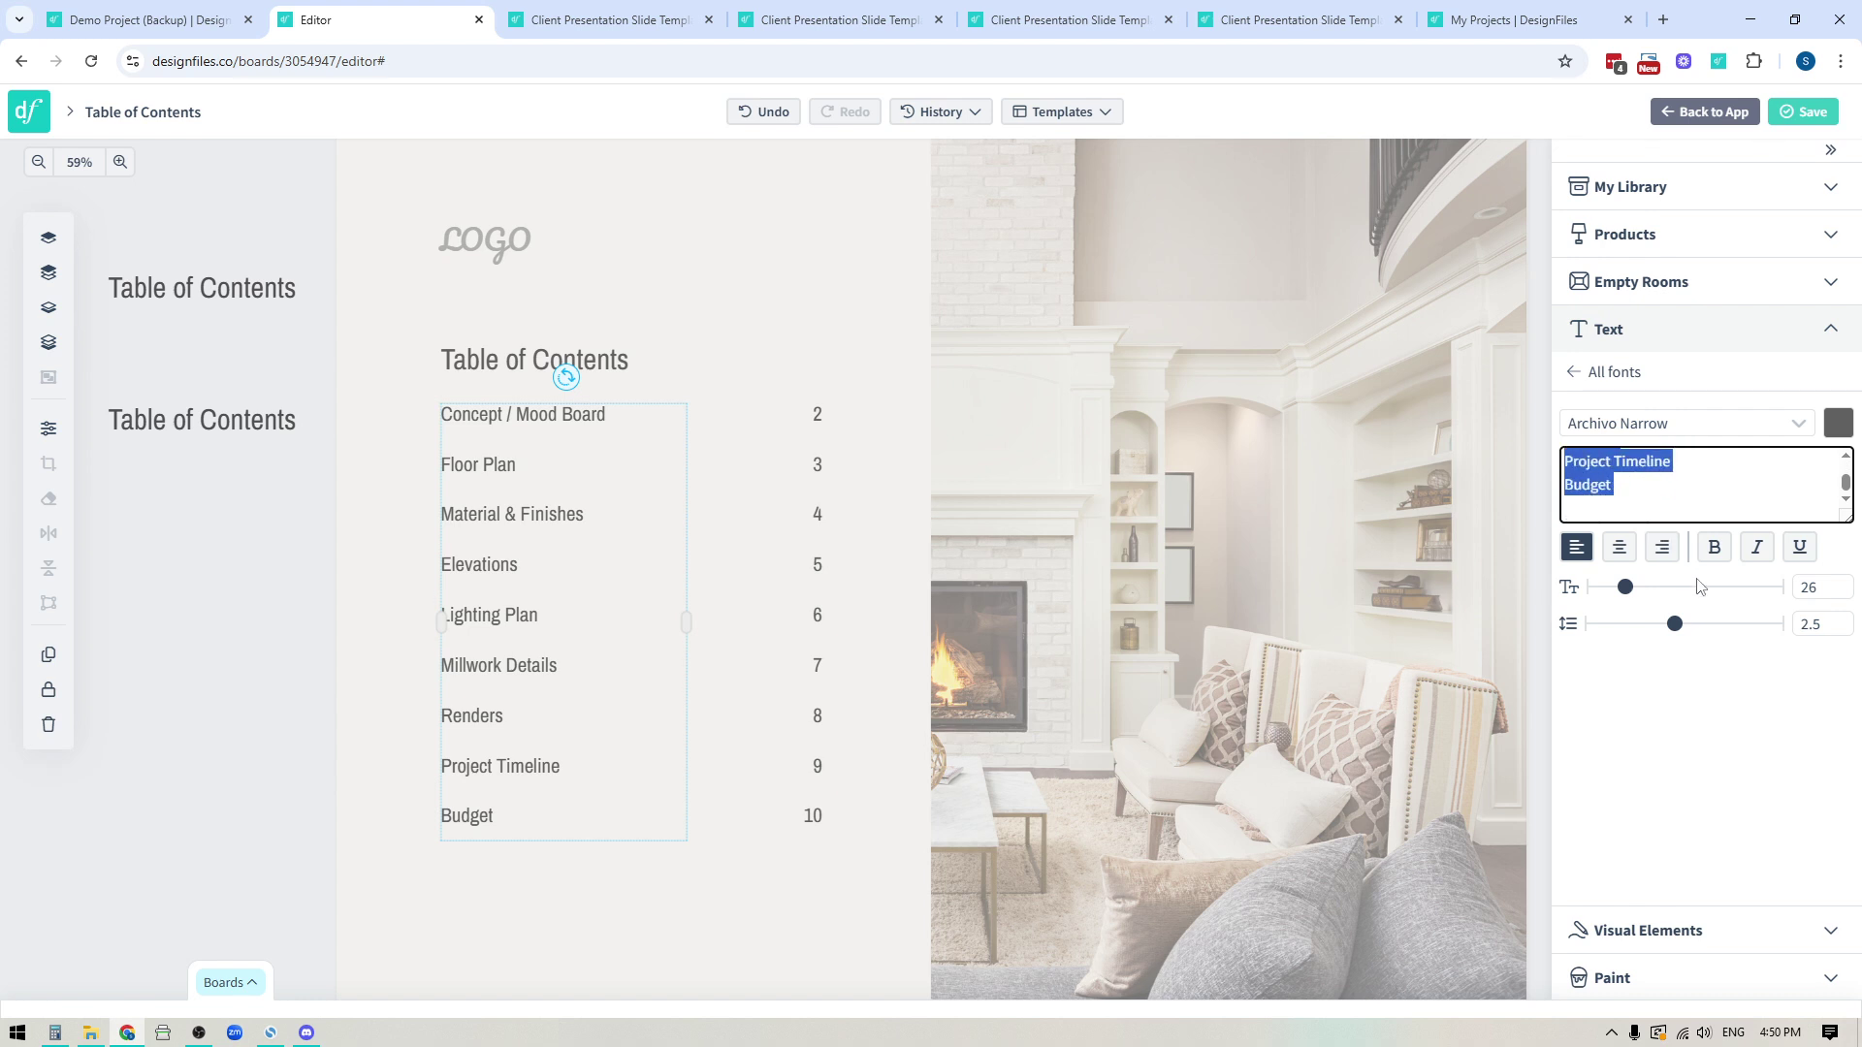
left_click(242, 790)
left_click(267, 426)
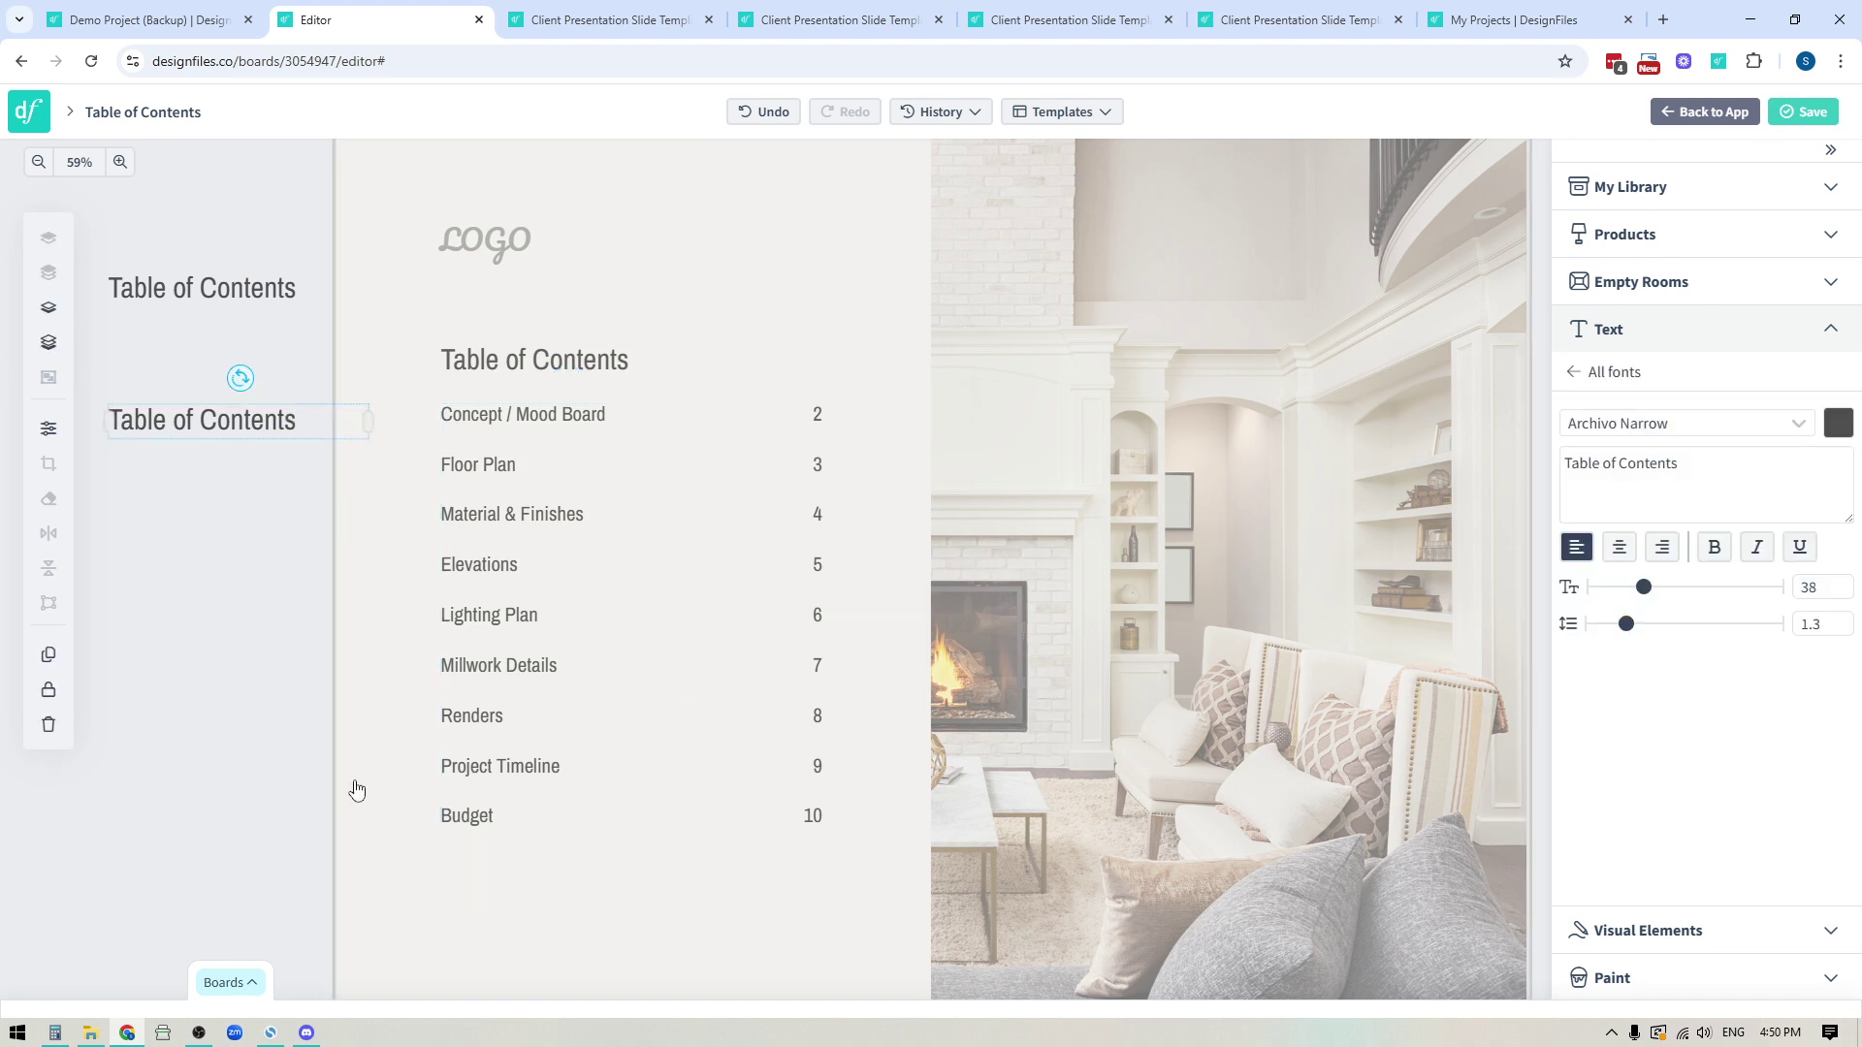
left_click_drag(1687, 462, 1530, 463)
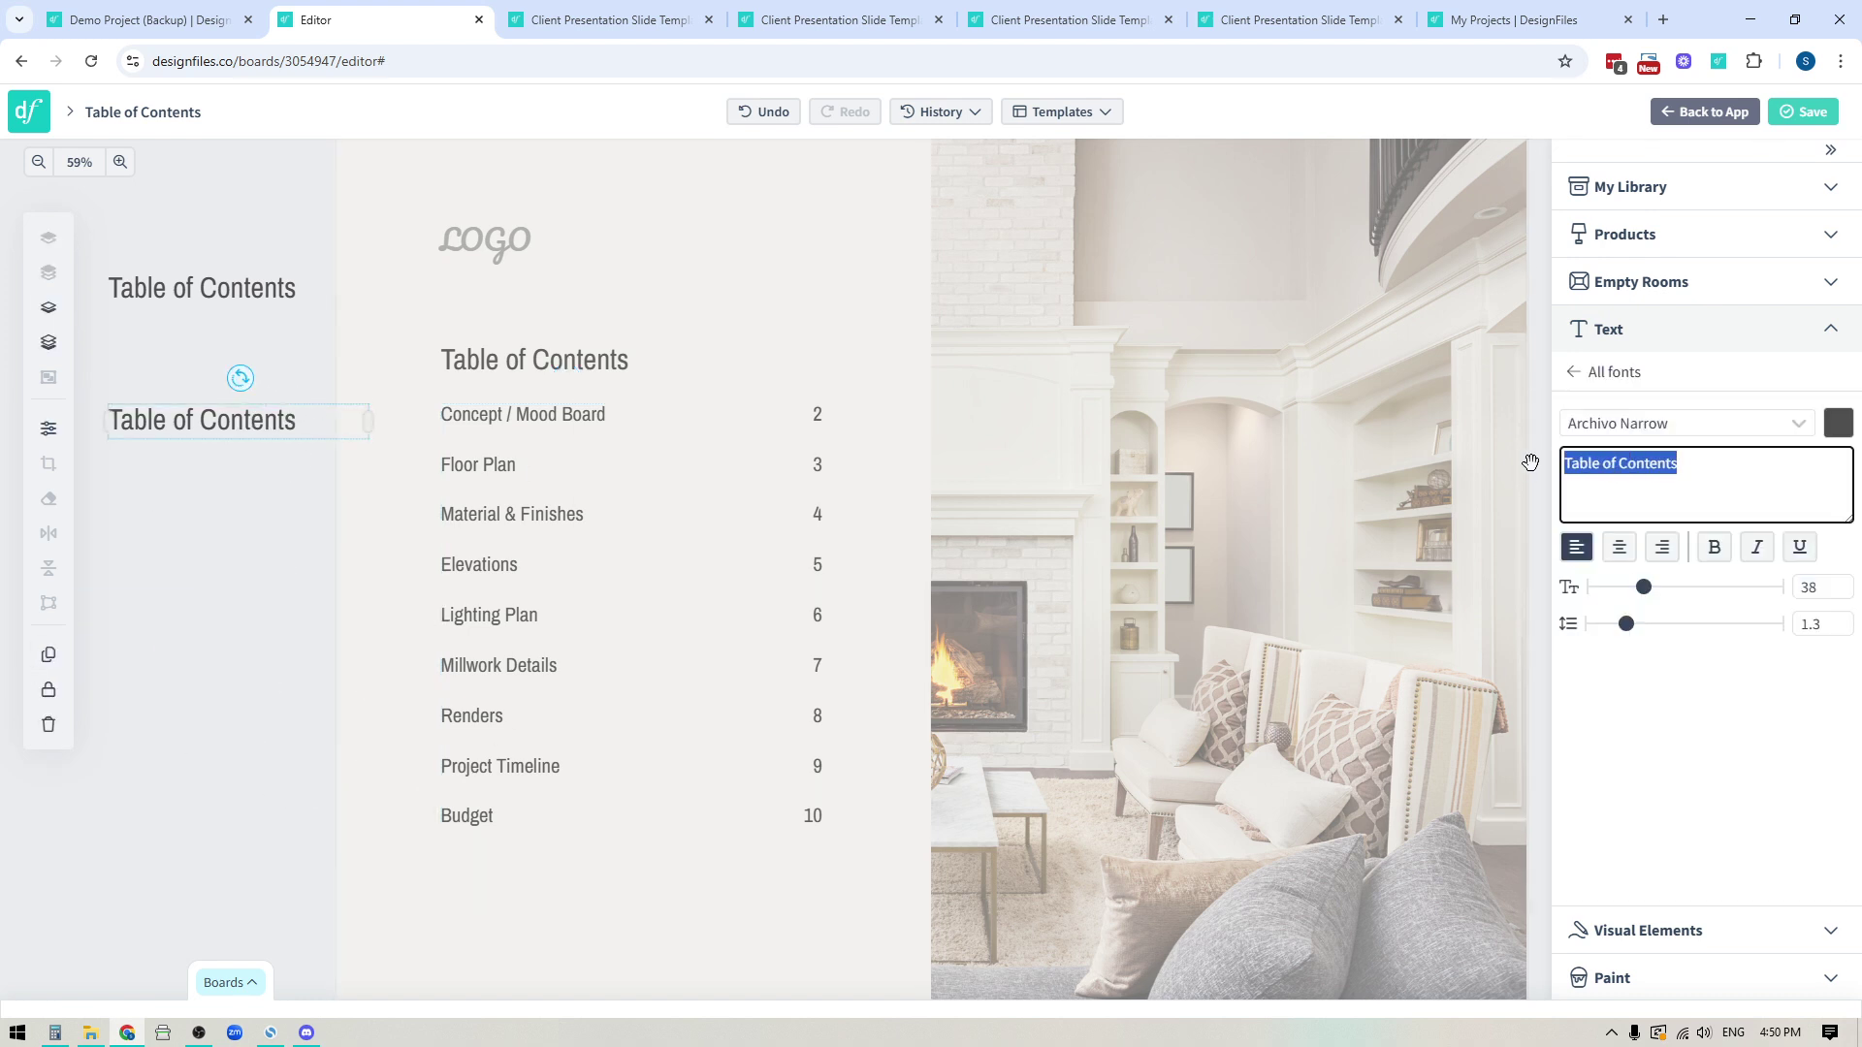
key("ctrl+v")
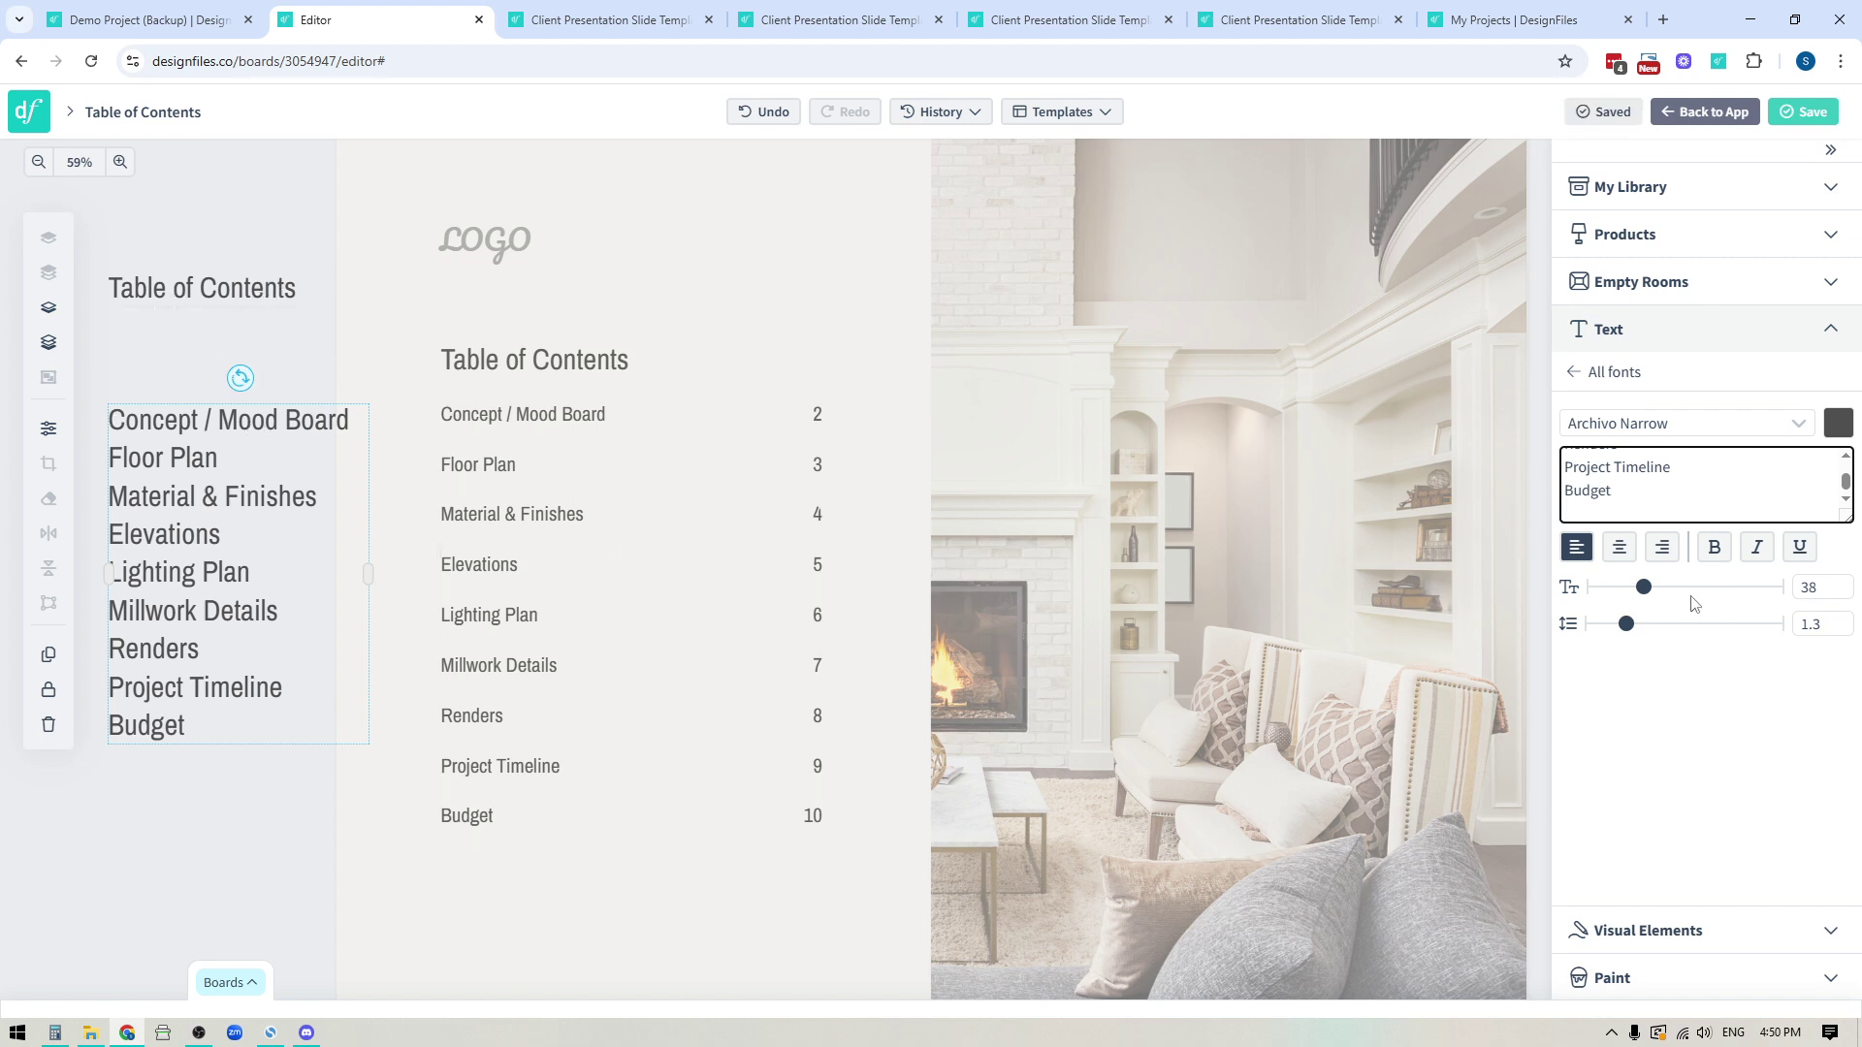
Step: Set the pasted section list's font size to 26 and line spacing to 2.4, and move it up closer to its heading
left_click_drag(1643, 588, 1627, 593)
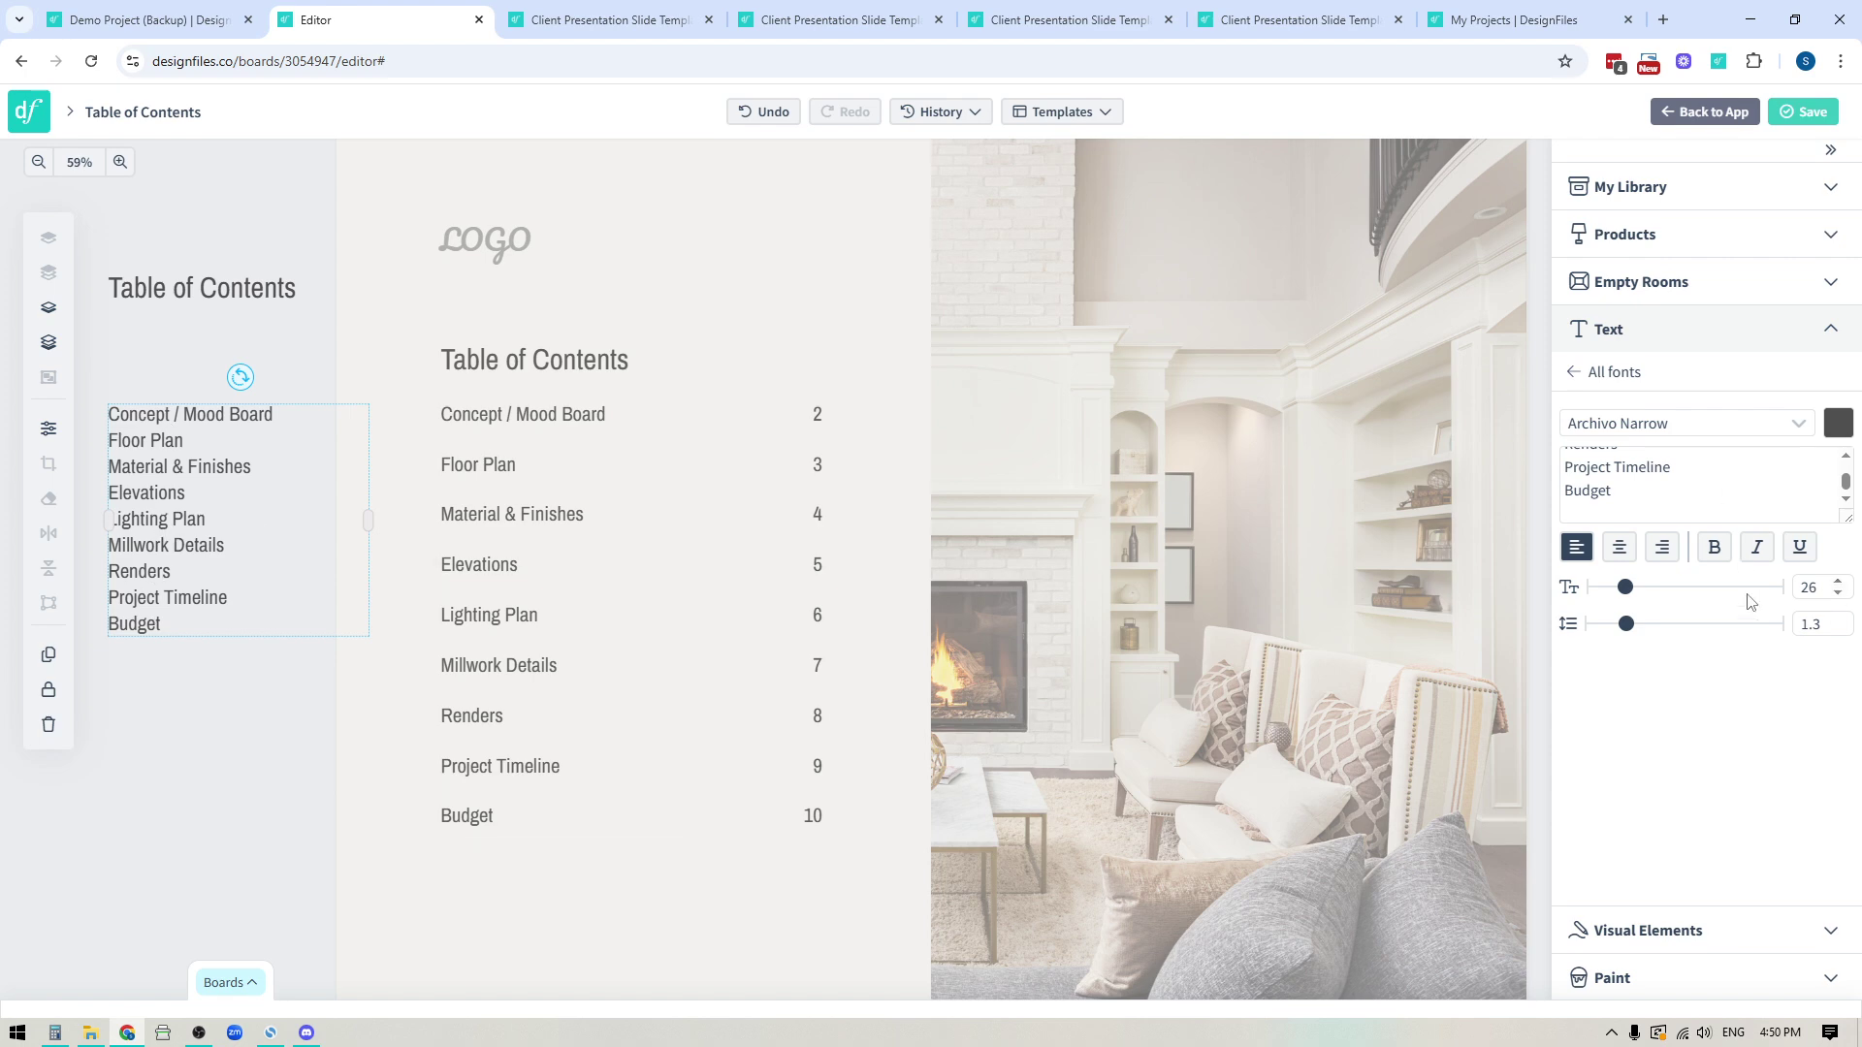
left_click_drag(1626, 630, 1670, 635)
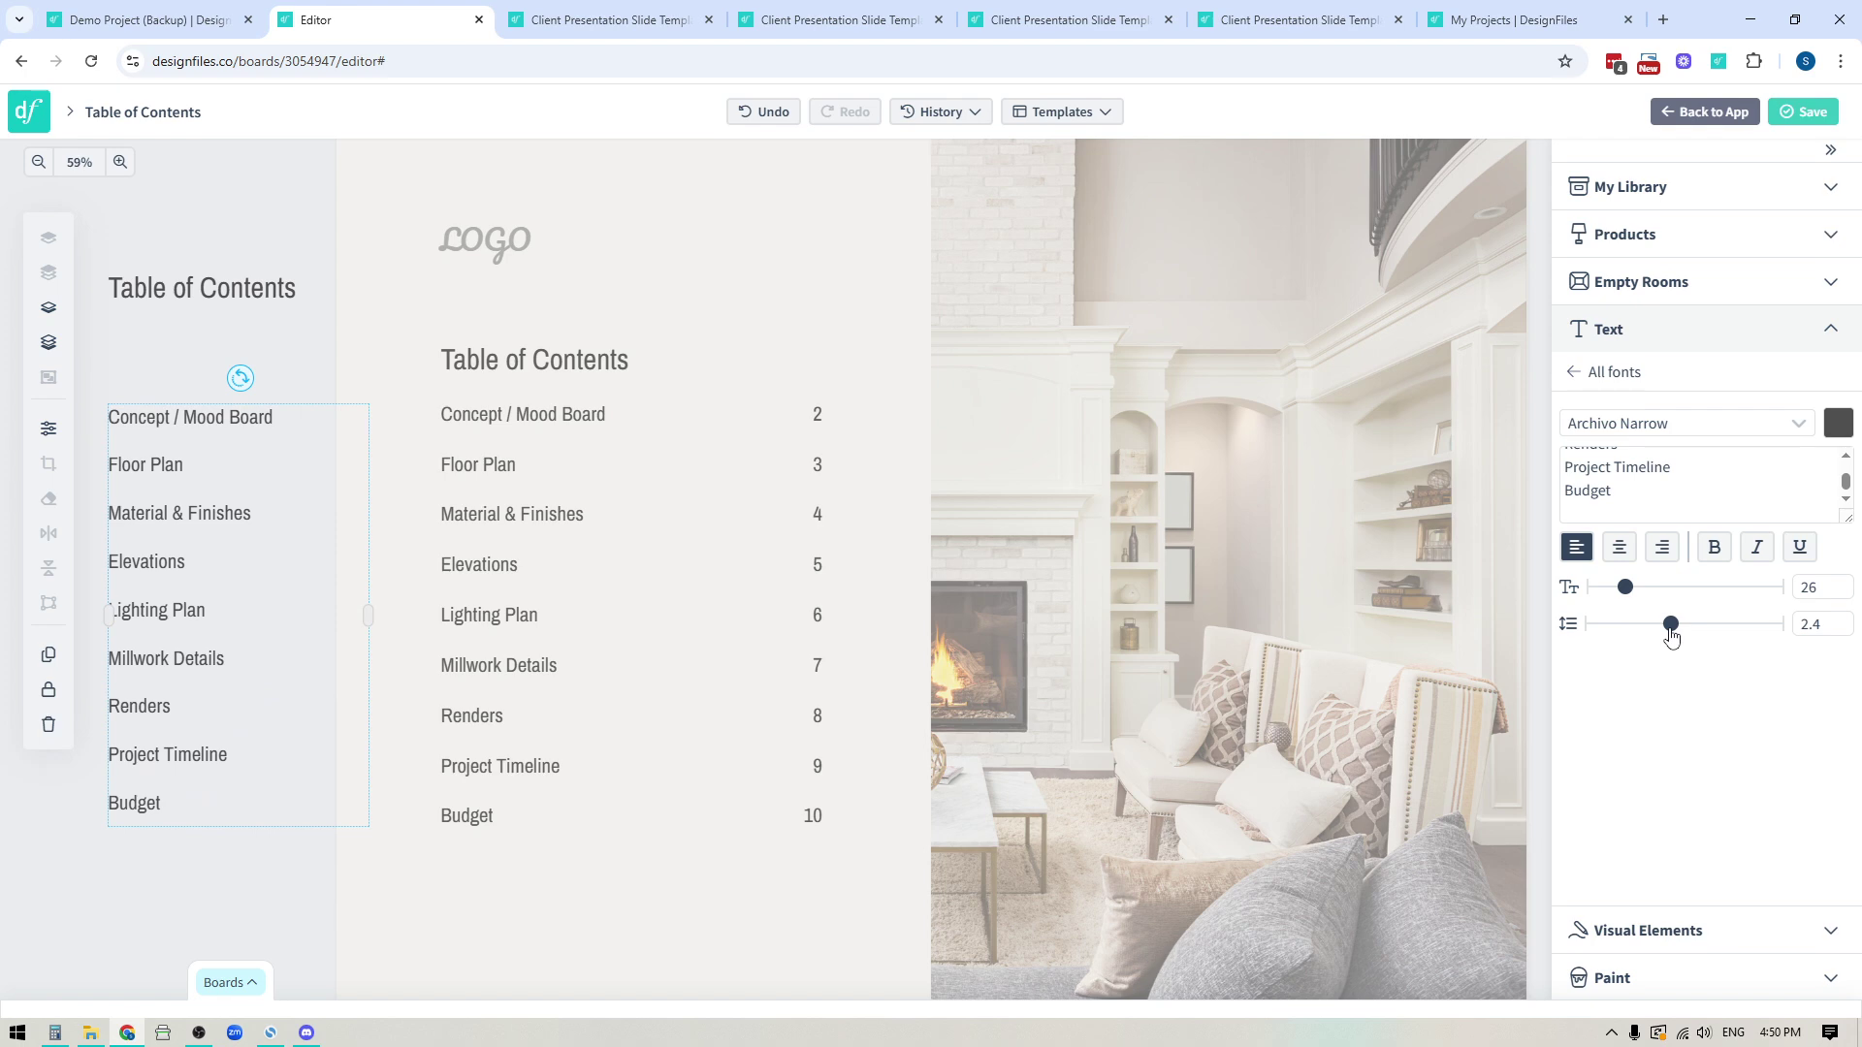
left_click_drag(146, 423, 143, 376)
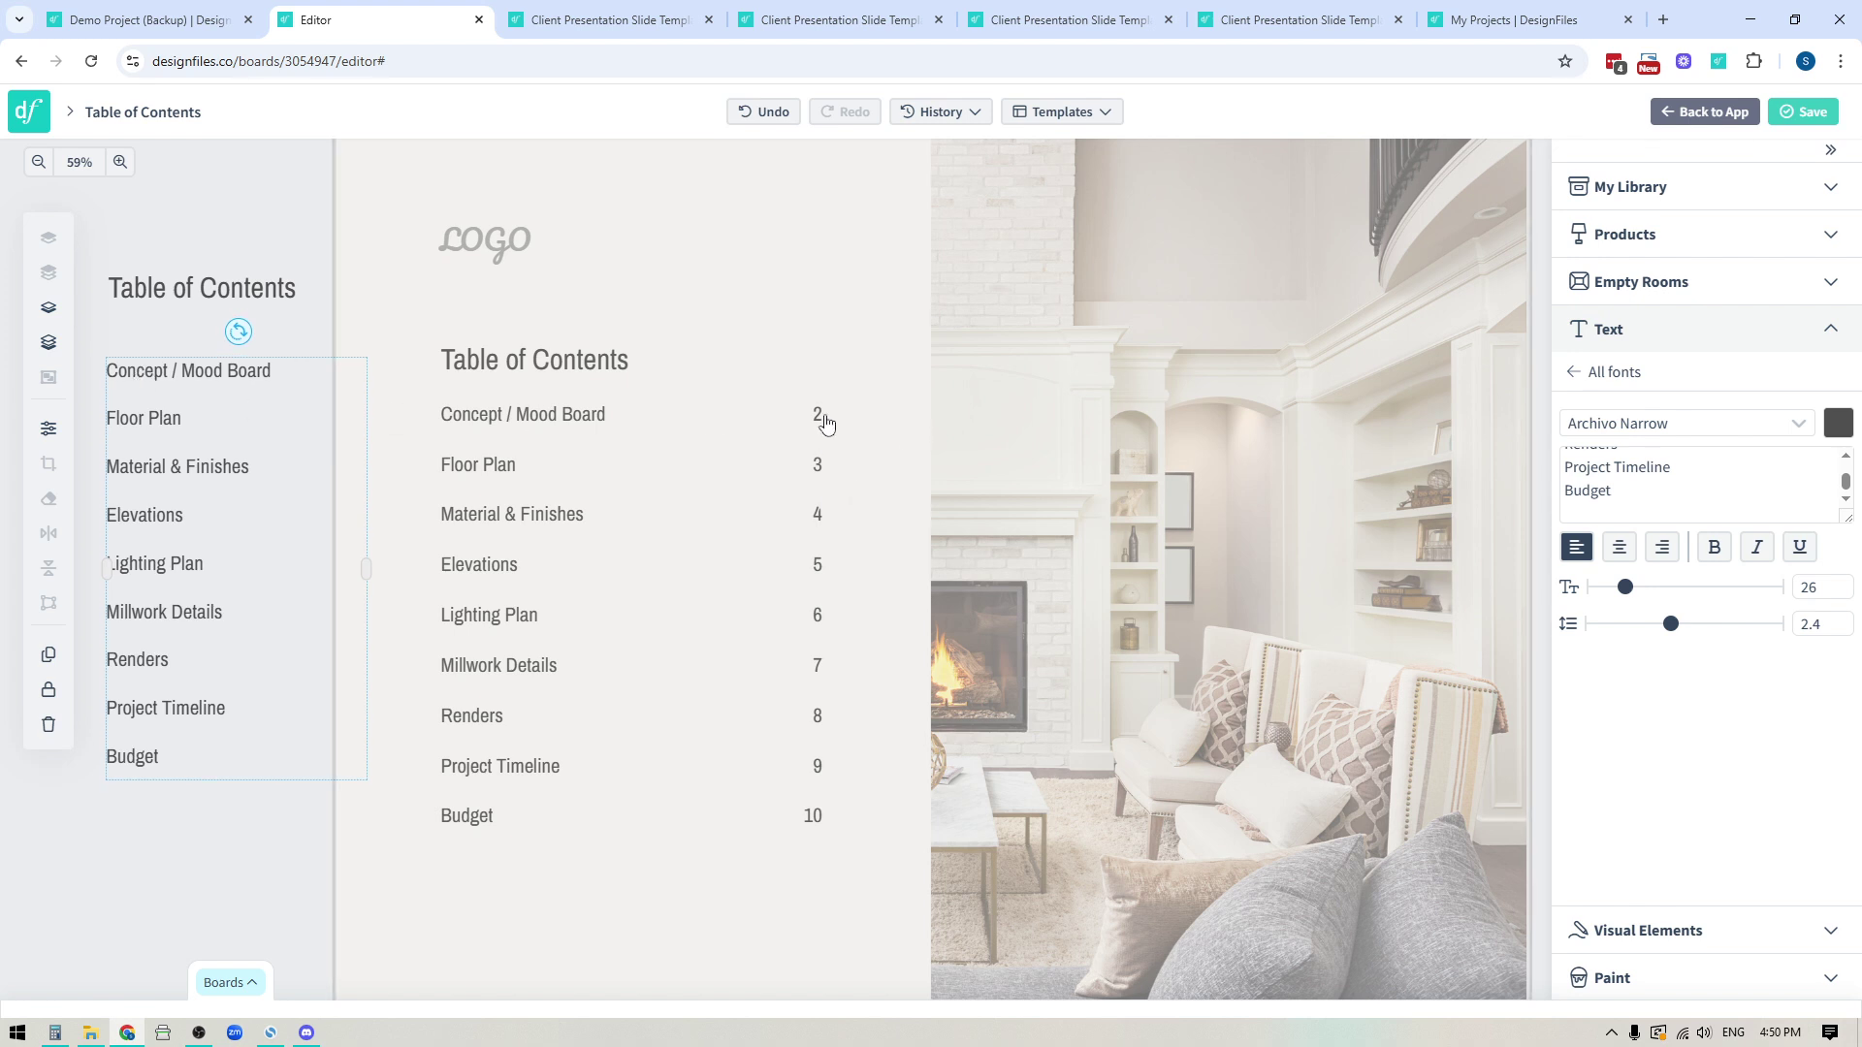
Step: Duplicate the section list to its right and replace the copy's text with the numbers 1 to 9, one per line
left_click(50, 666)
left_click_drag(265, 395, 450, 377)
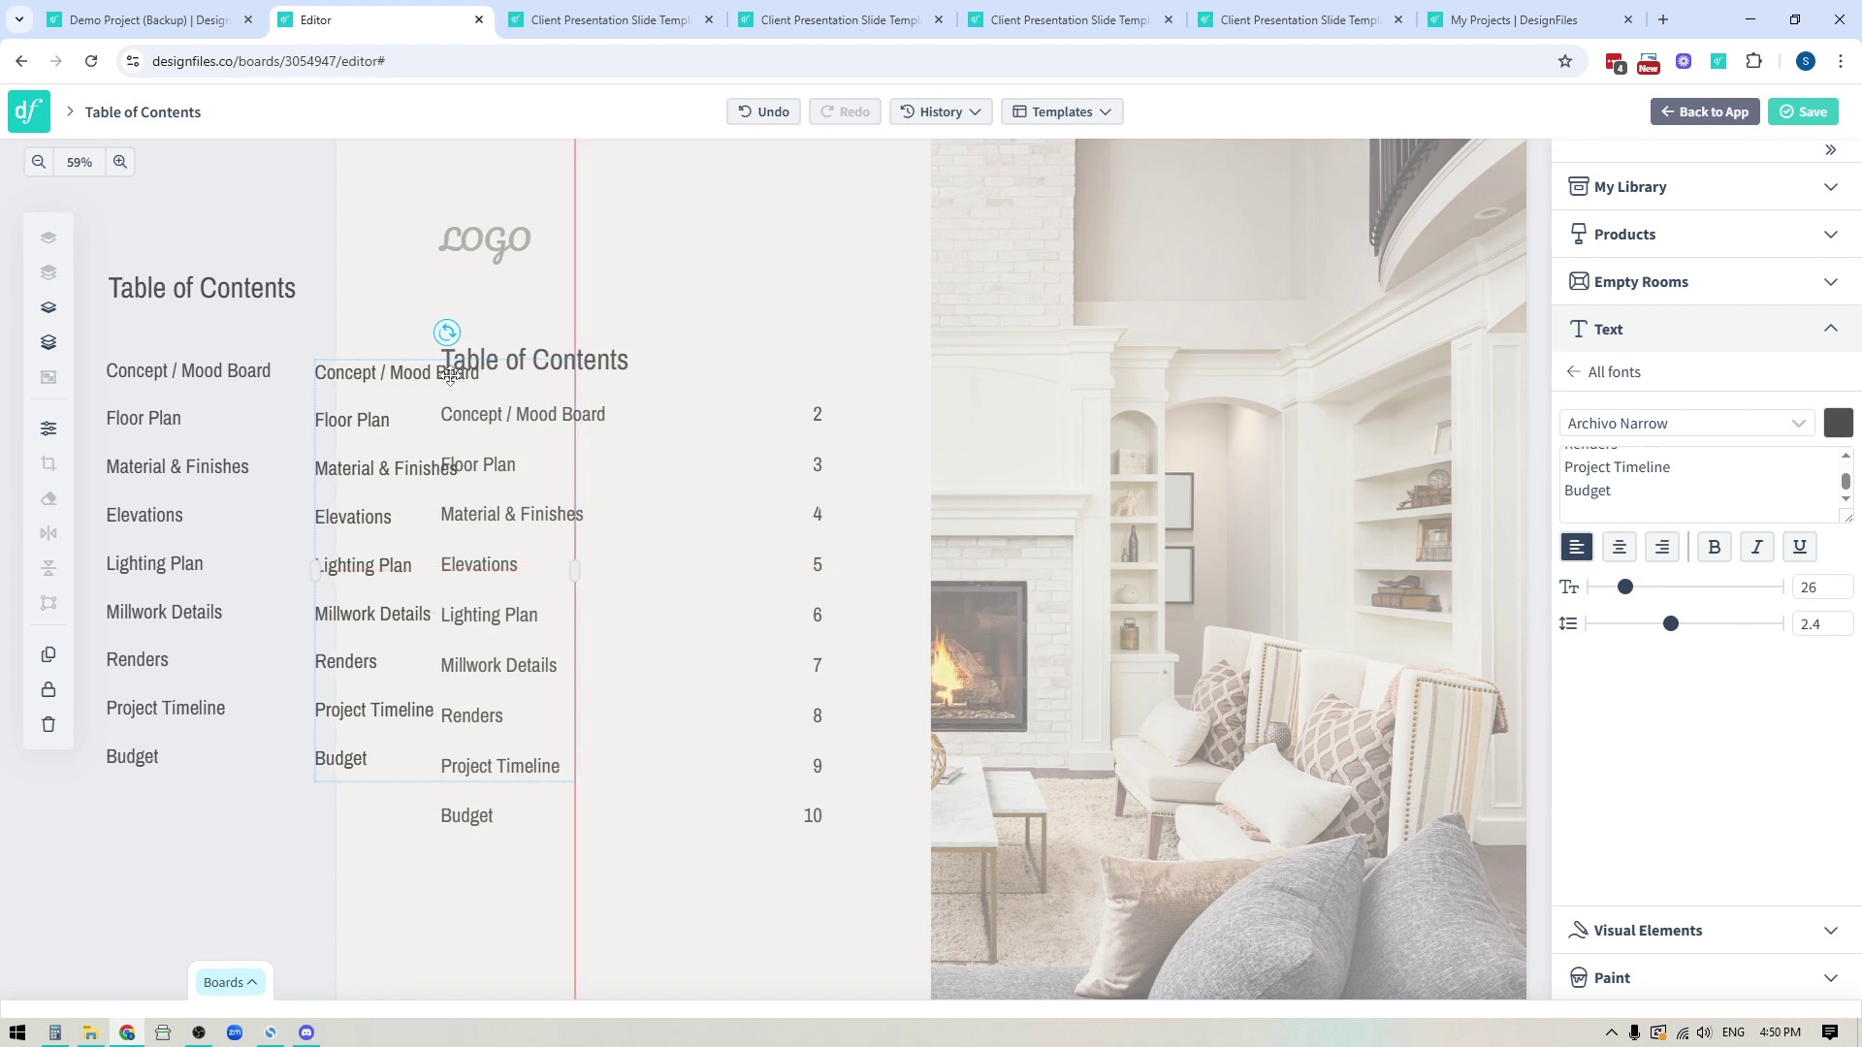
scroll(1652, 498, "up", 3)
scroll(1651, 498, "down", 3)
left_click(1651, 498)
key("ctrl+a")
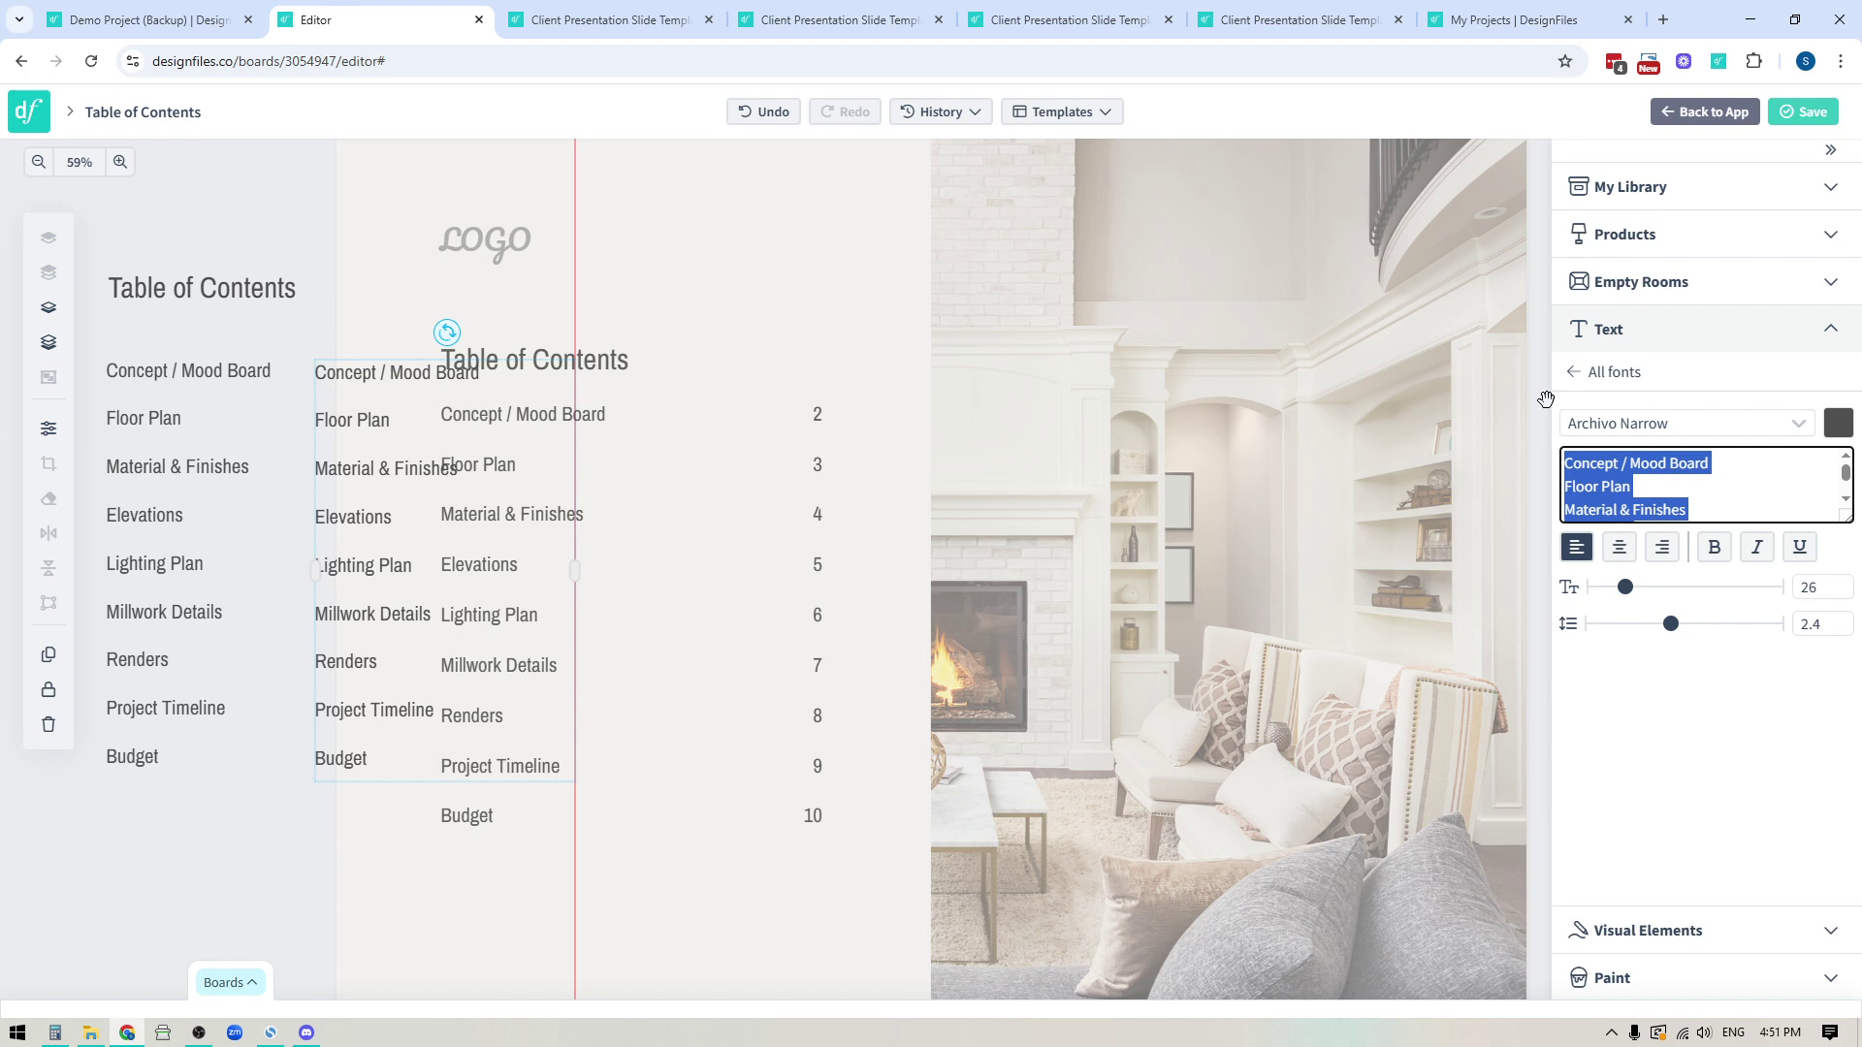
type("1")
key("Return")
type("2")
key("Return")
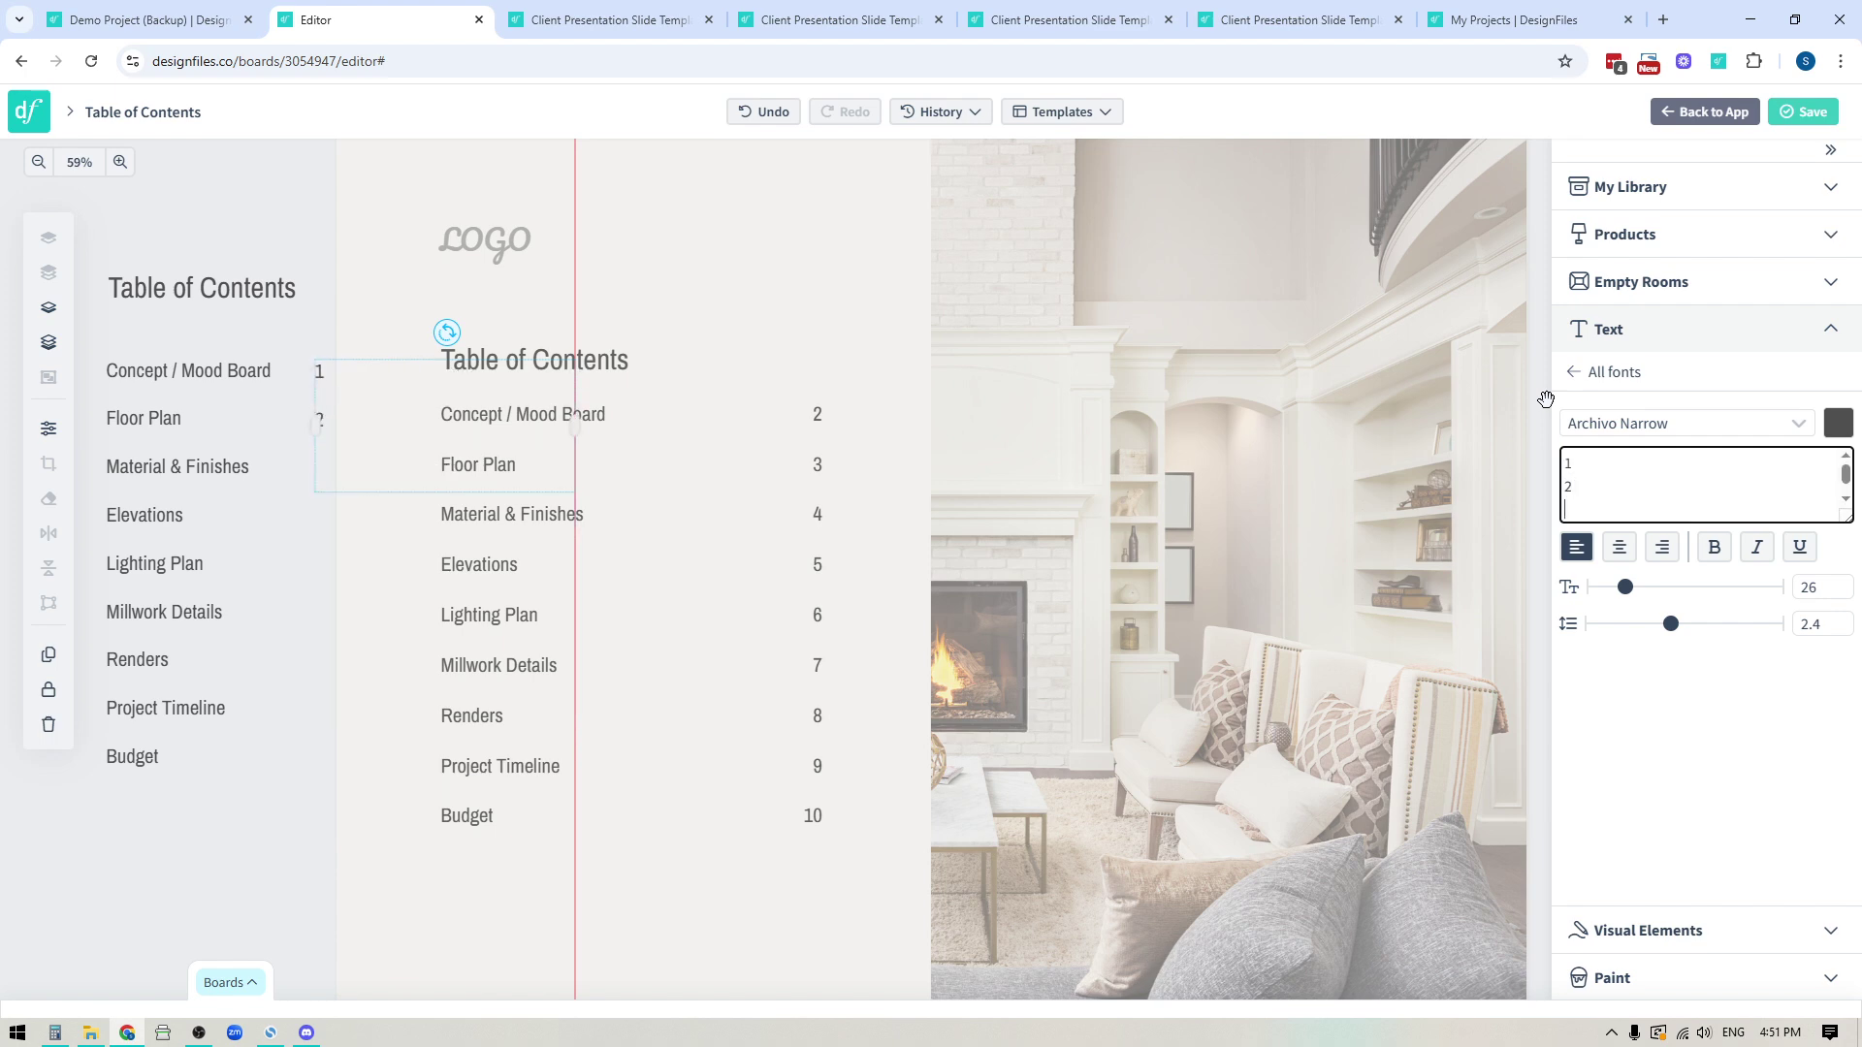
type("3")
key("Return")
type("4")
key("Return")
type("5")
key("Return")
type("6")
key("Return")
type("7")
key("Return")
type("8")
key("Return")
type("9")
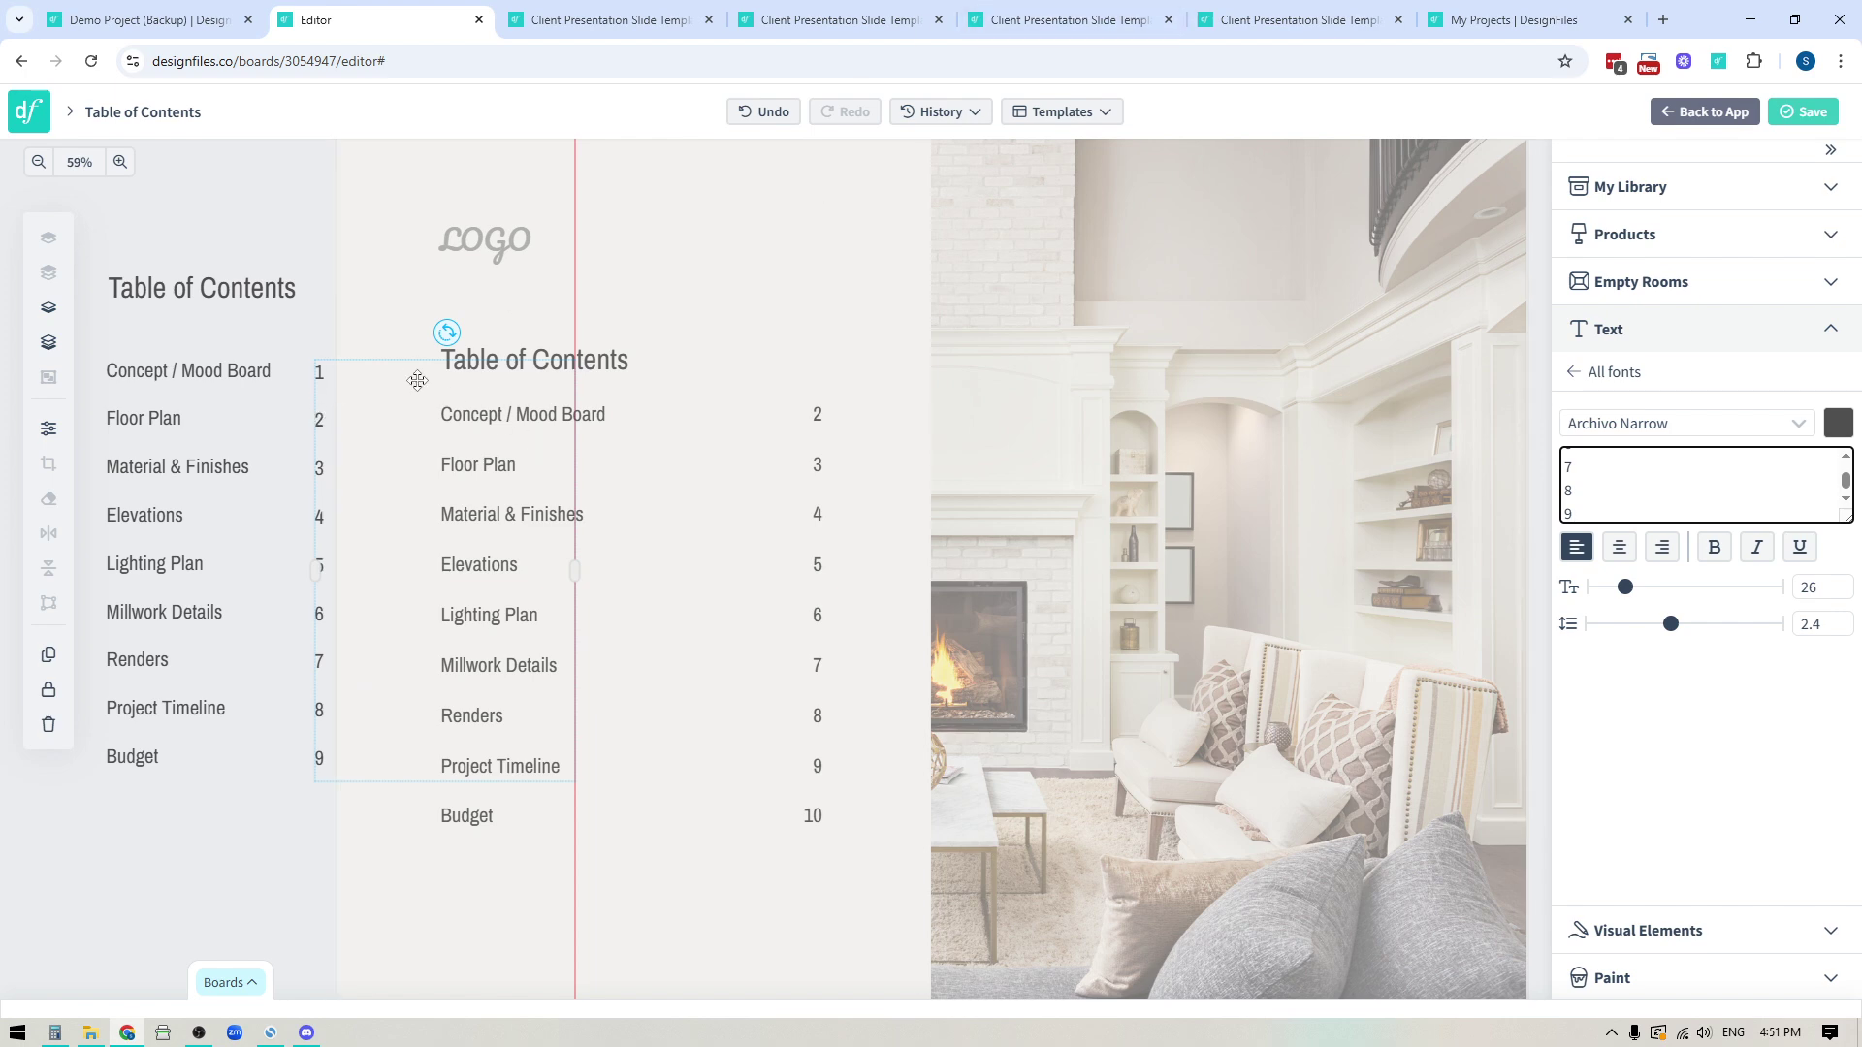
Step: Right-align the new number column and move it to the right of the slide's existing page numbers
left_click(1661, 547)
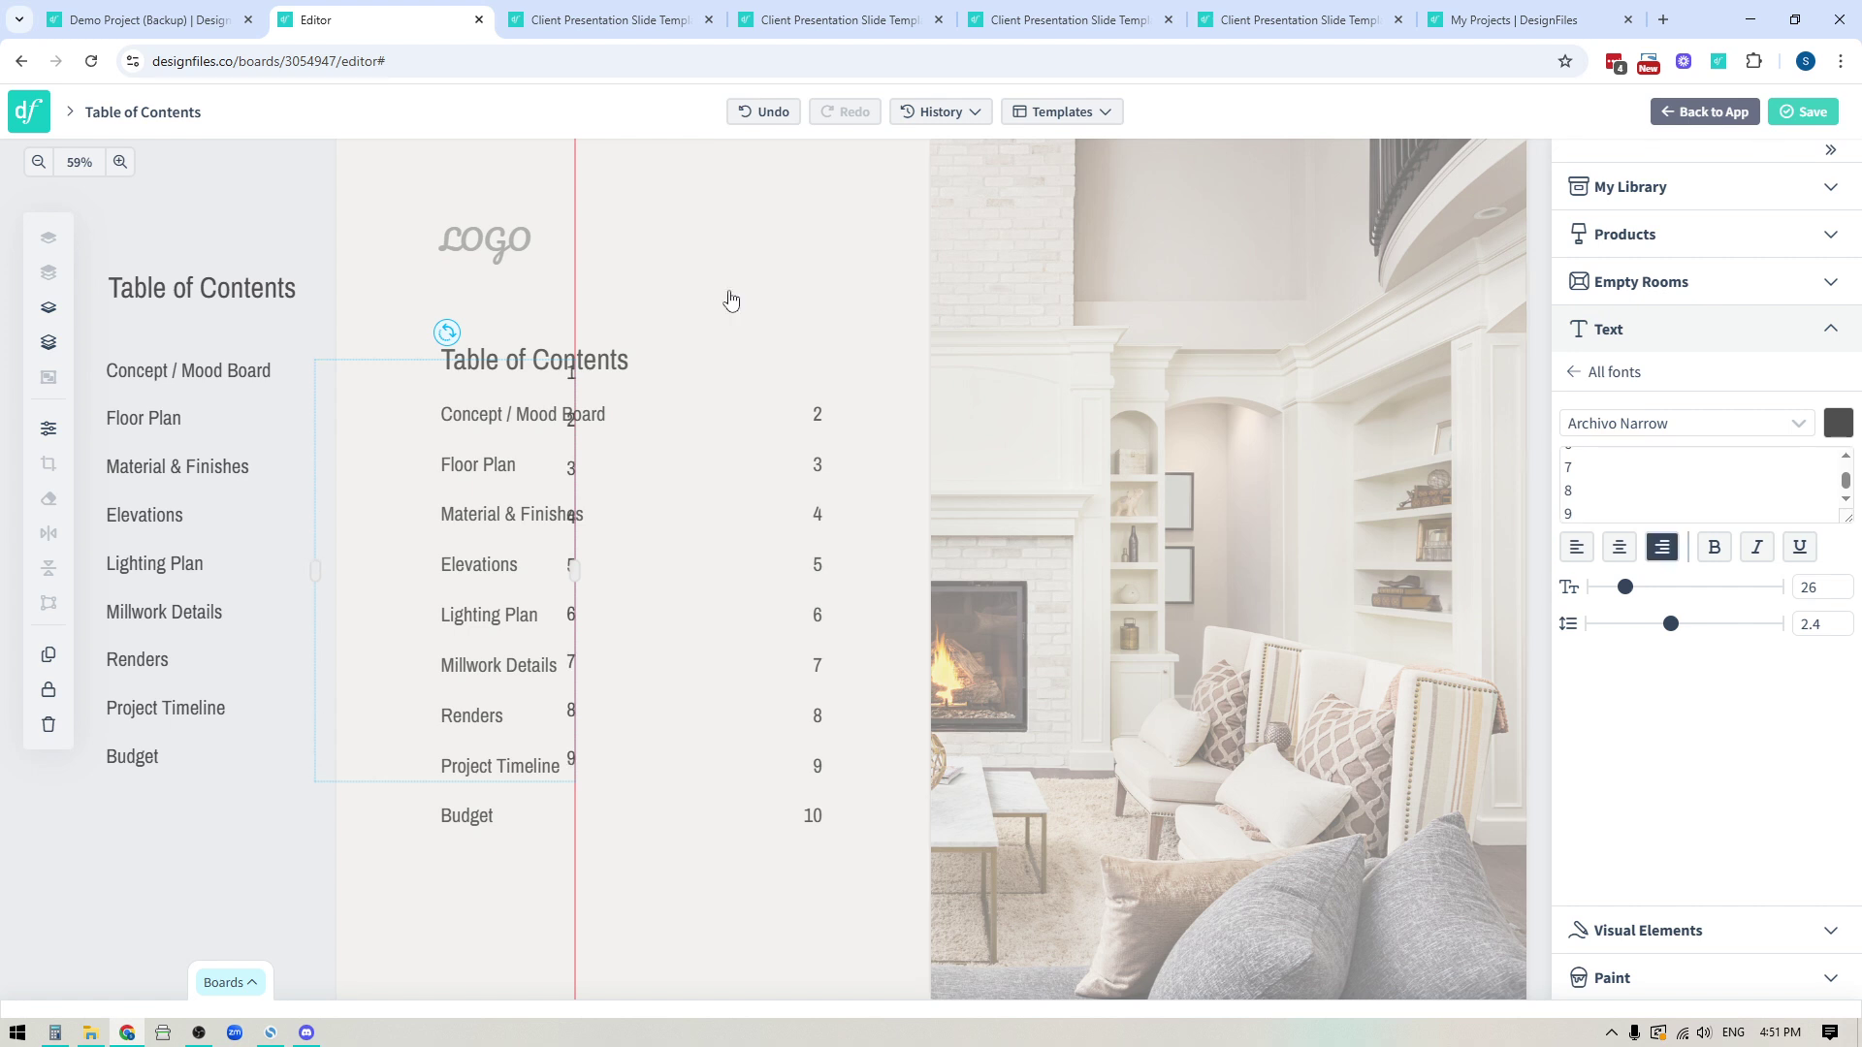
left_click_drag(328, 767, 643, 818)
Step: Move the duplicate section list lower beside the slide and place the new number column along its left edge
left_click(121, 371)
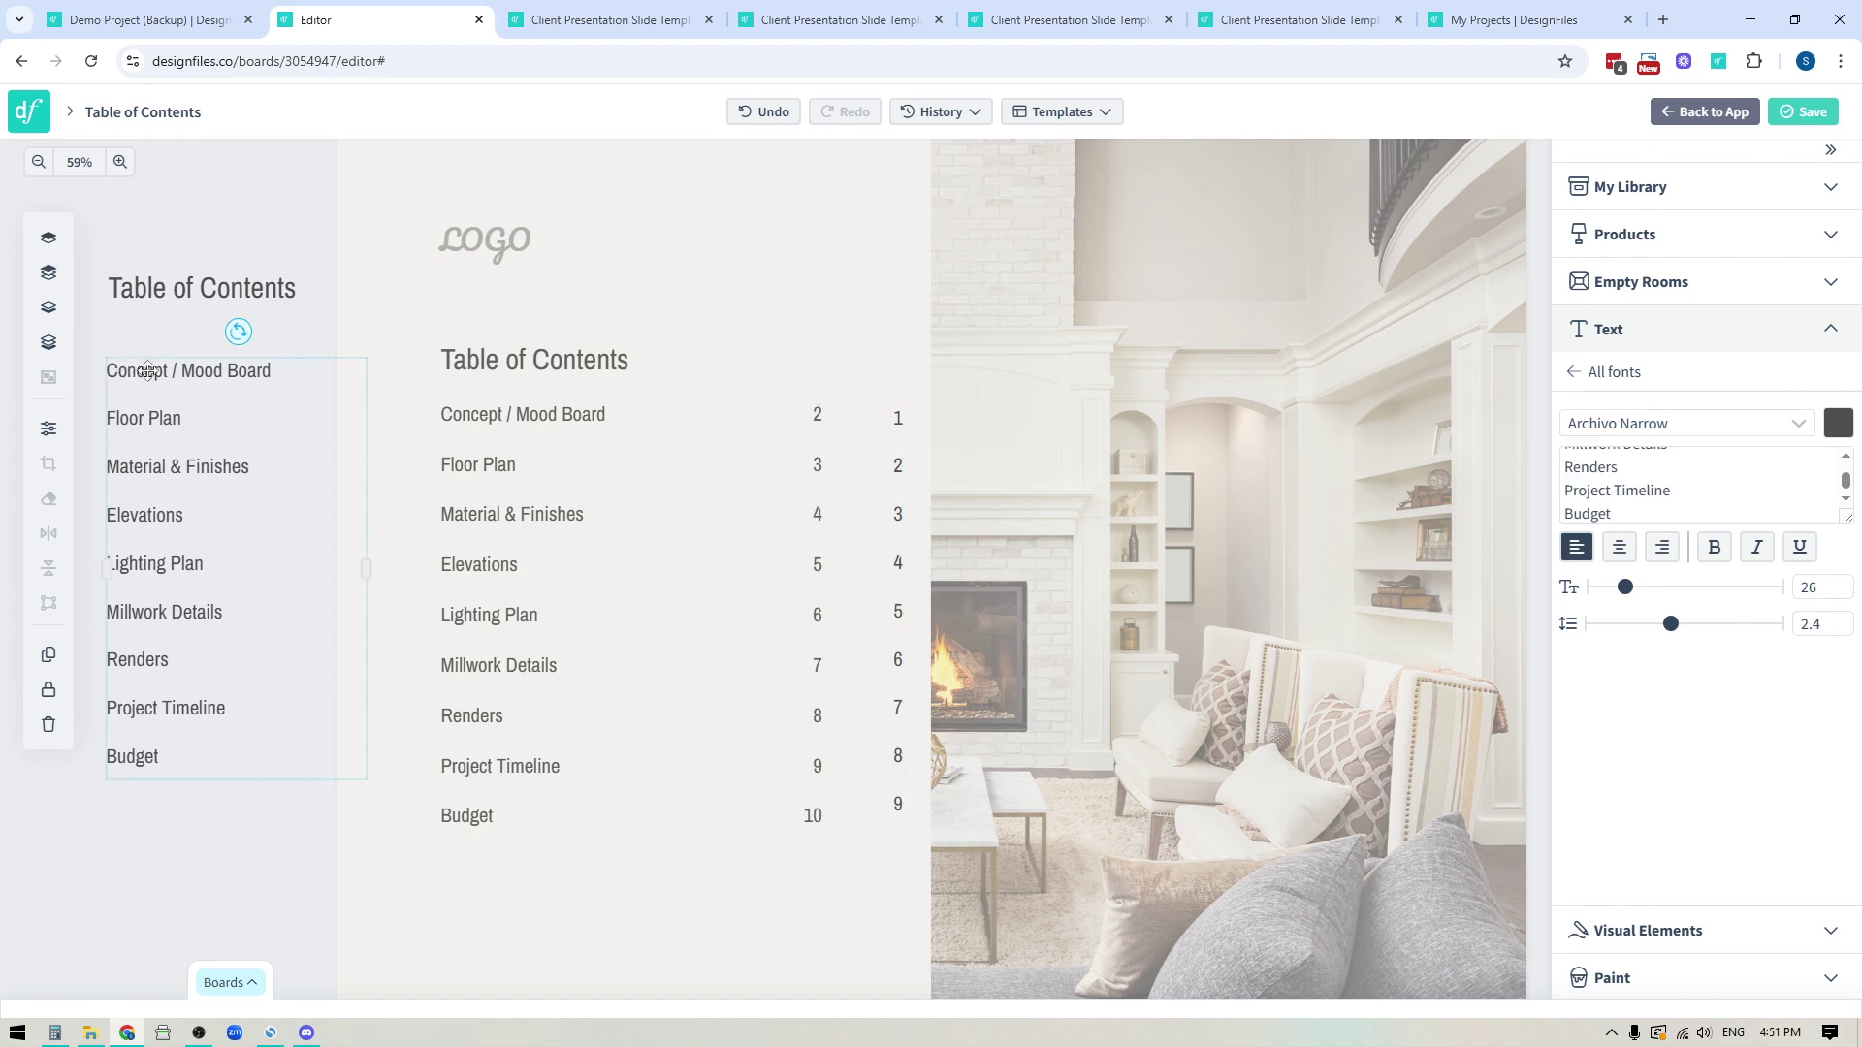
left_click_drag(153, 374, 199, 518)
left_click(898, 417)
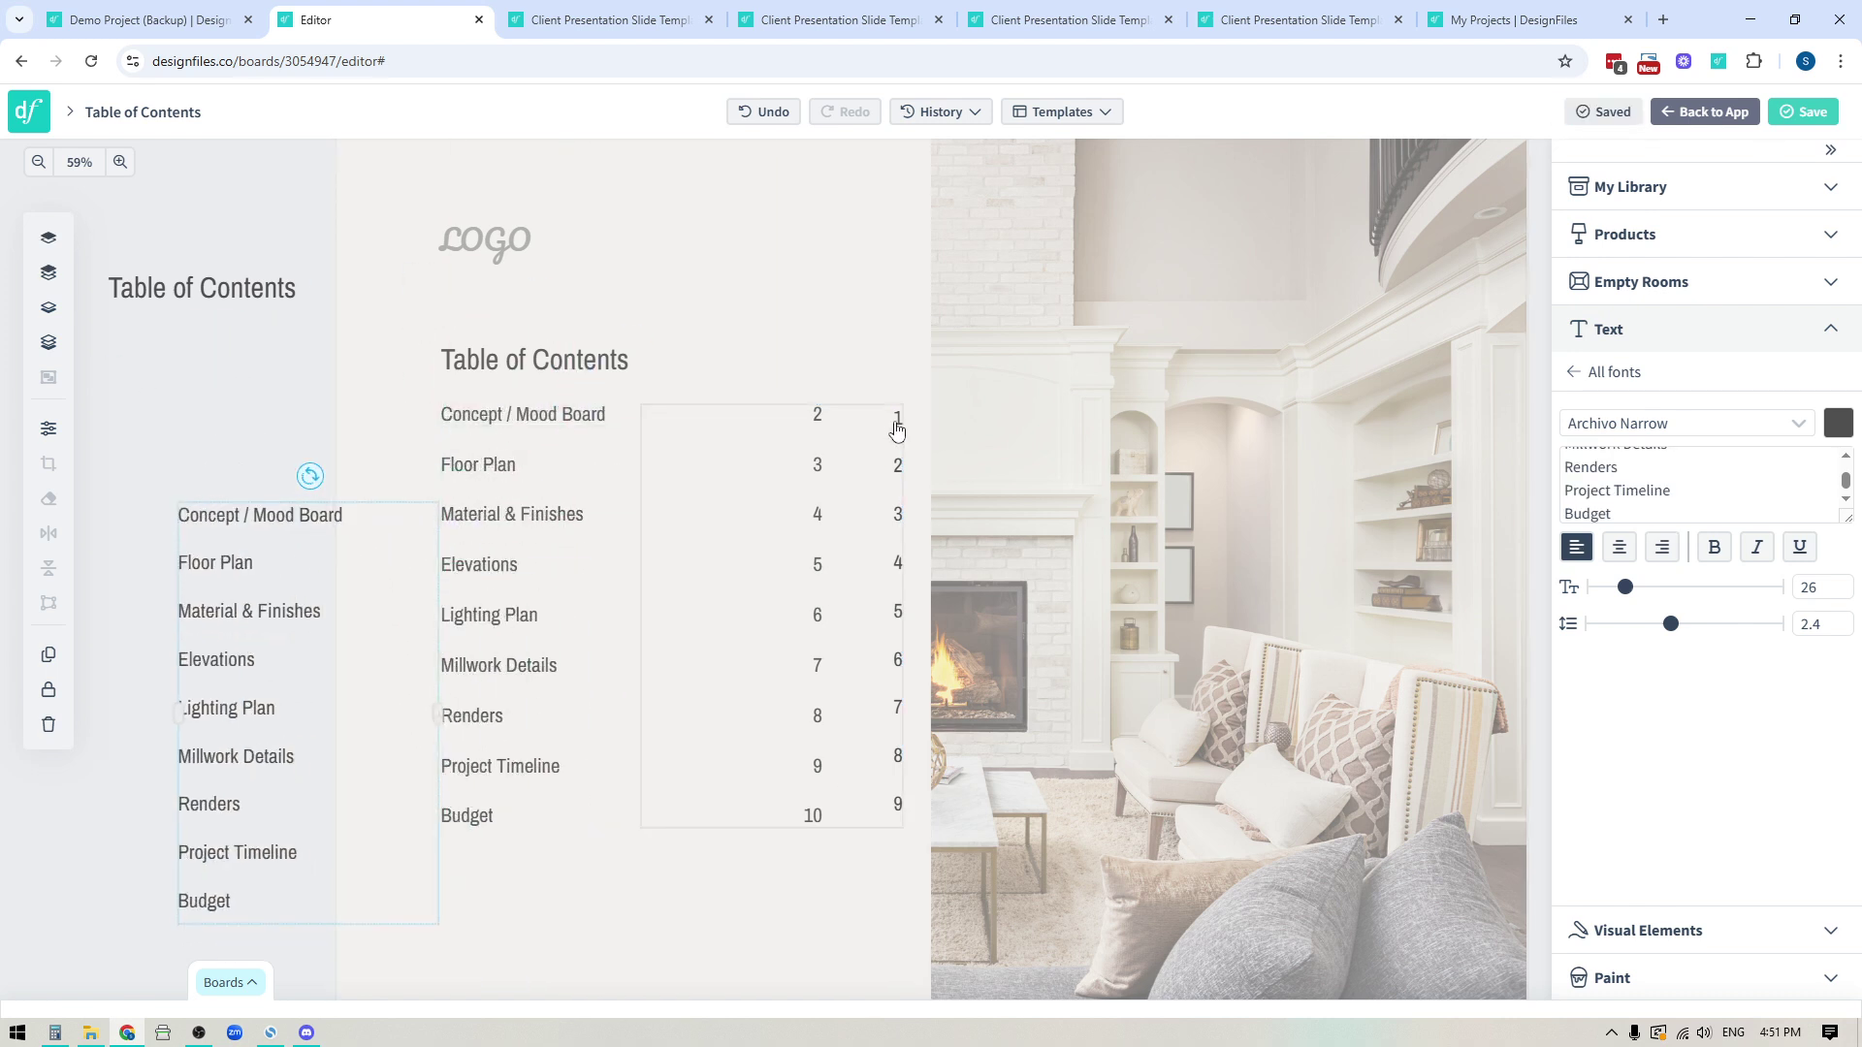
left_click_drag(896, 419, 170, 526)
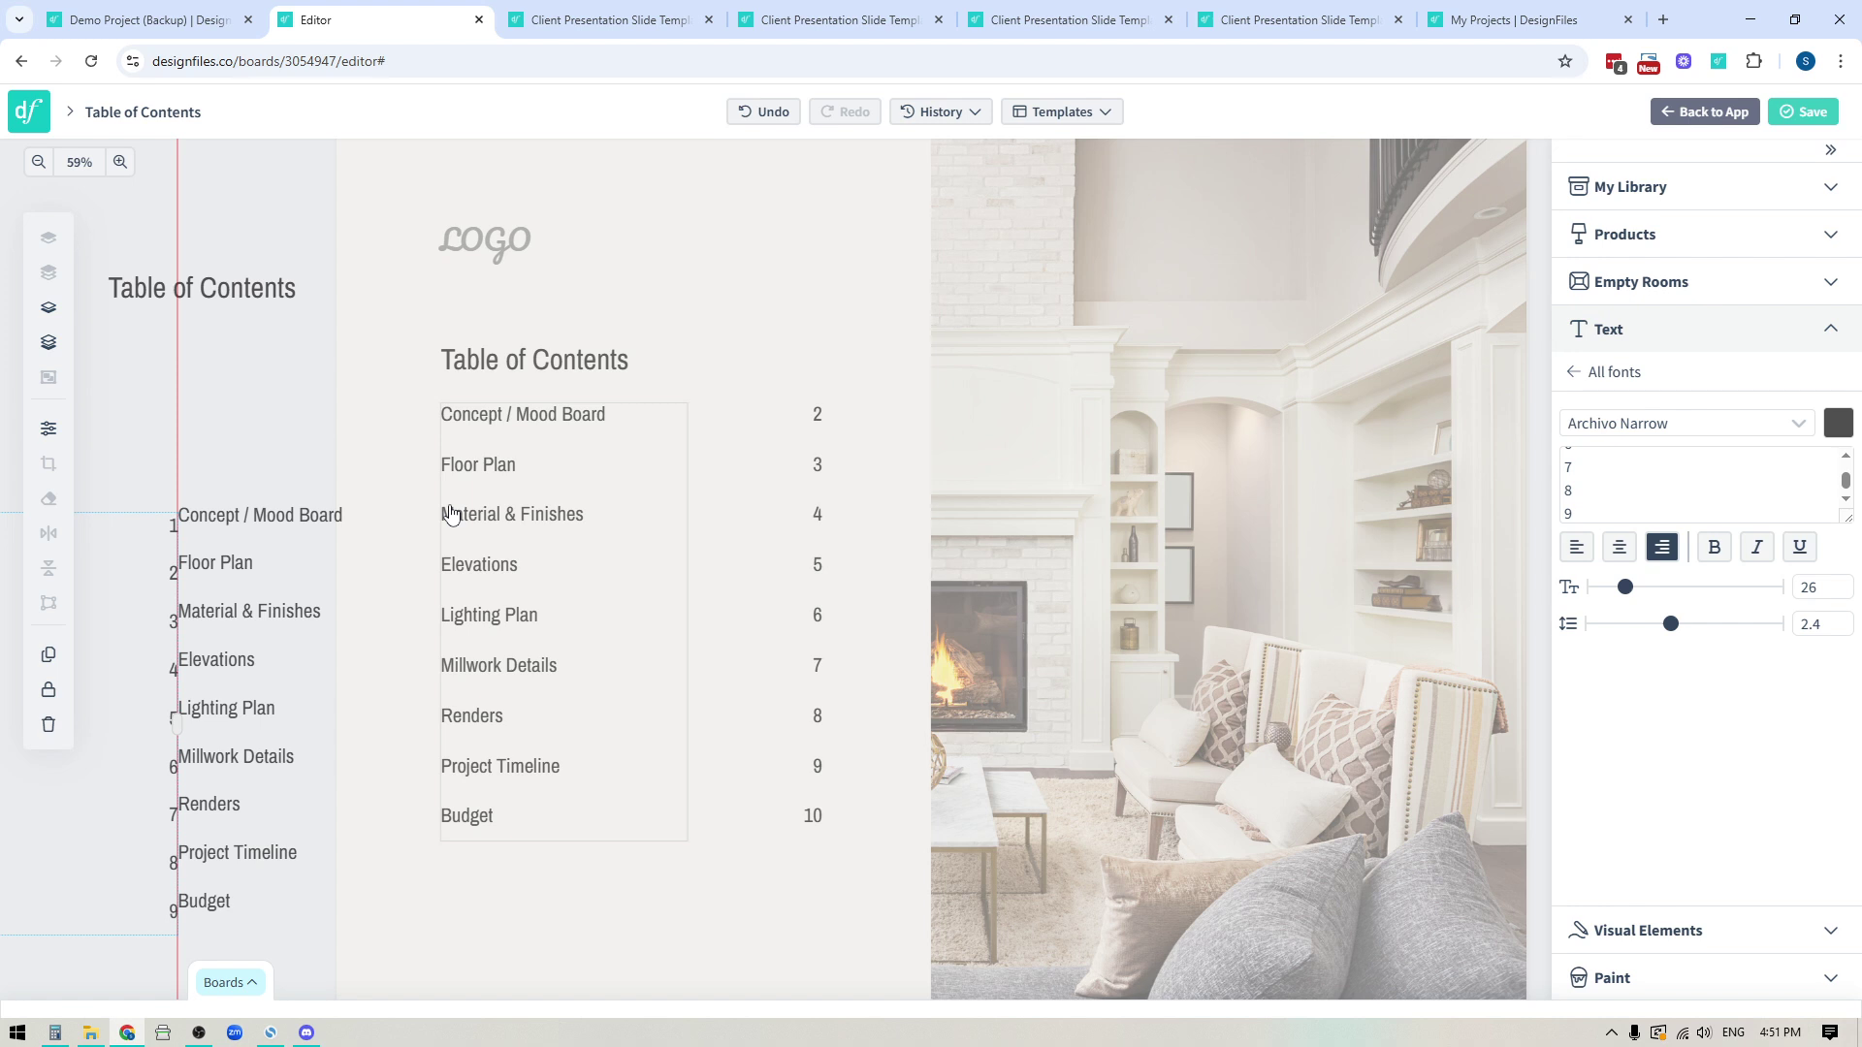
Step: Open the Project Timeline slide from Client Presentation Slide Templates for editing
left_click(205, 27)
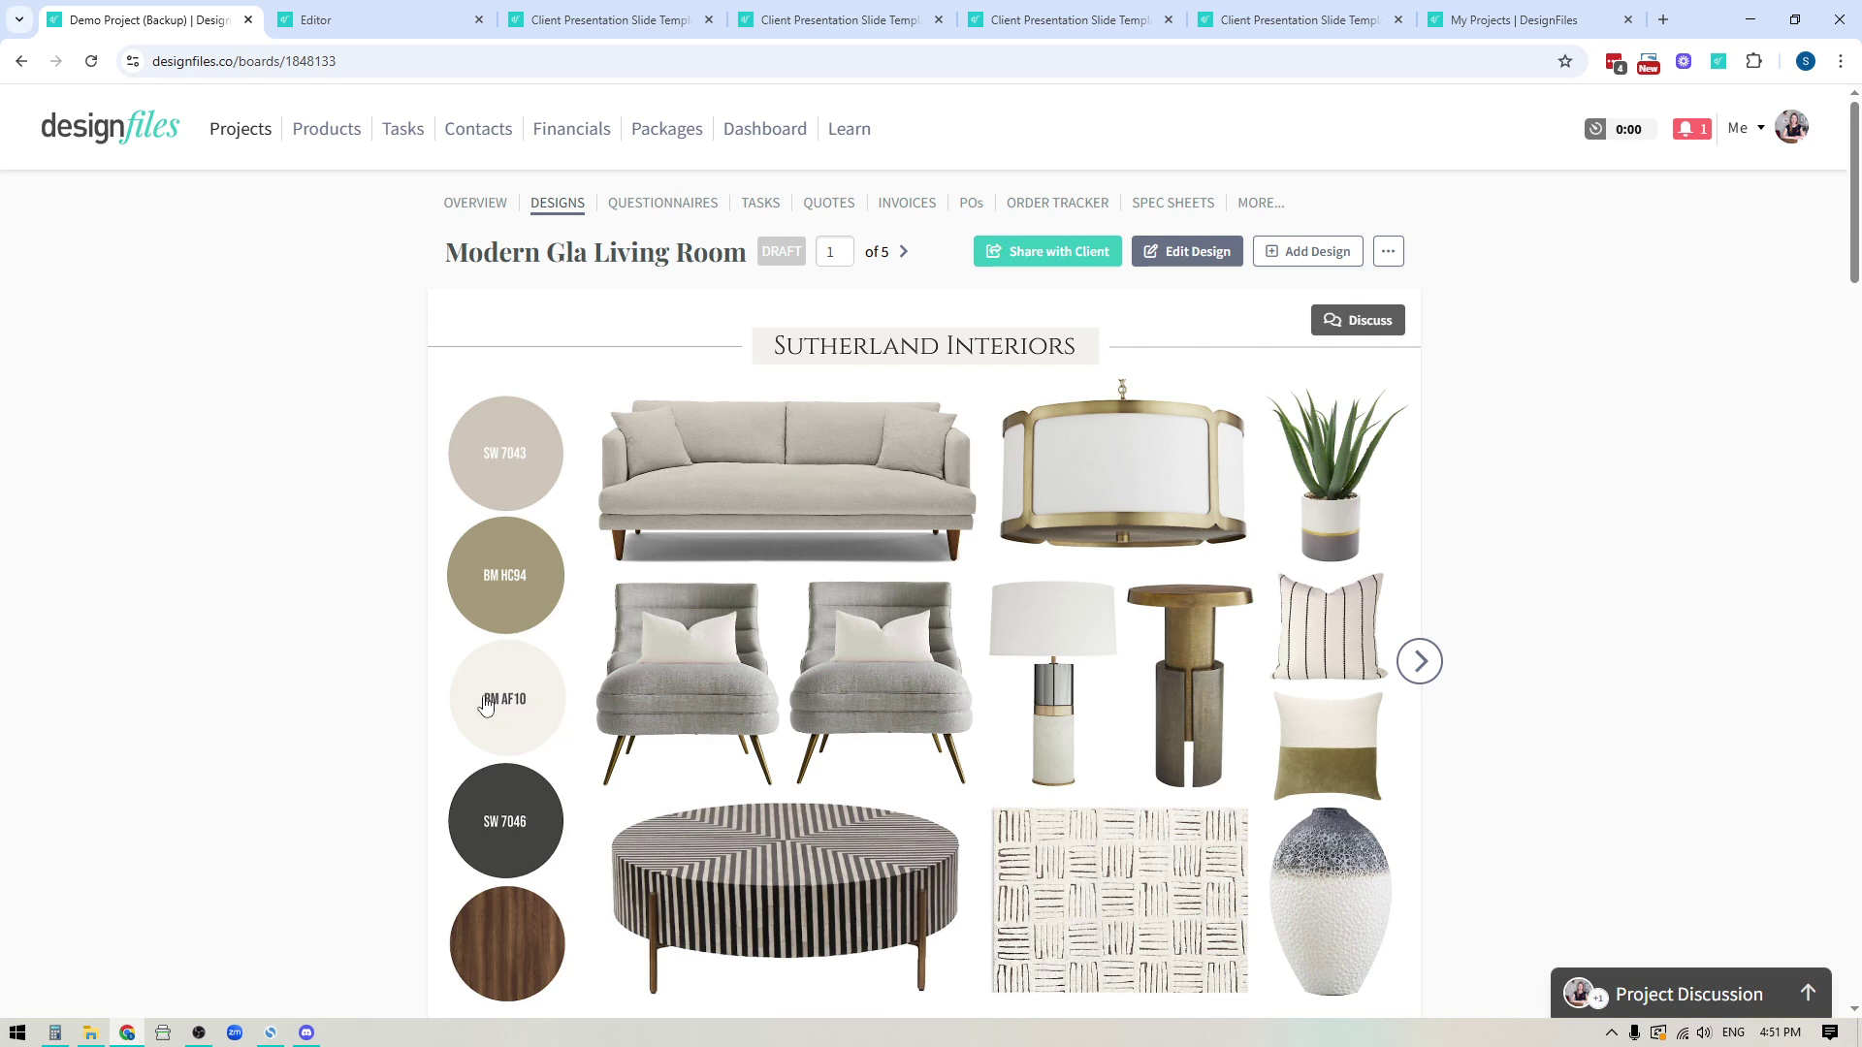
left_click(1086, 24)
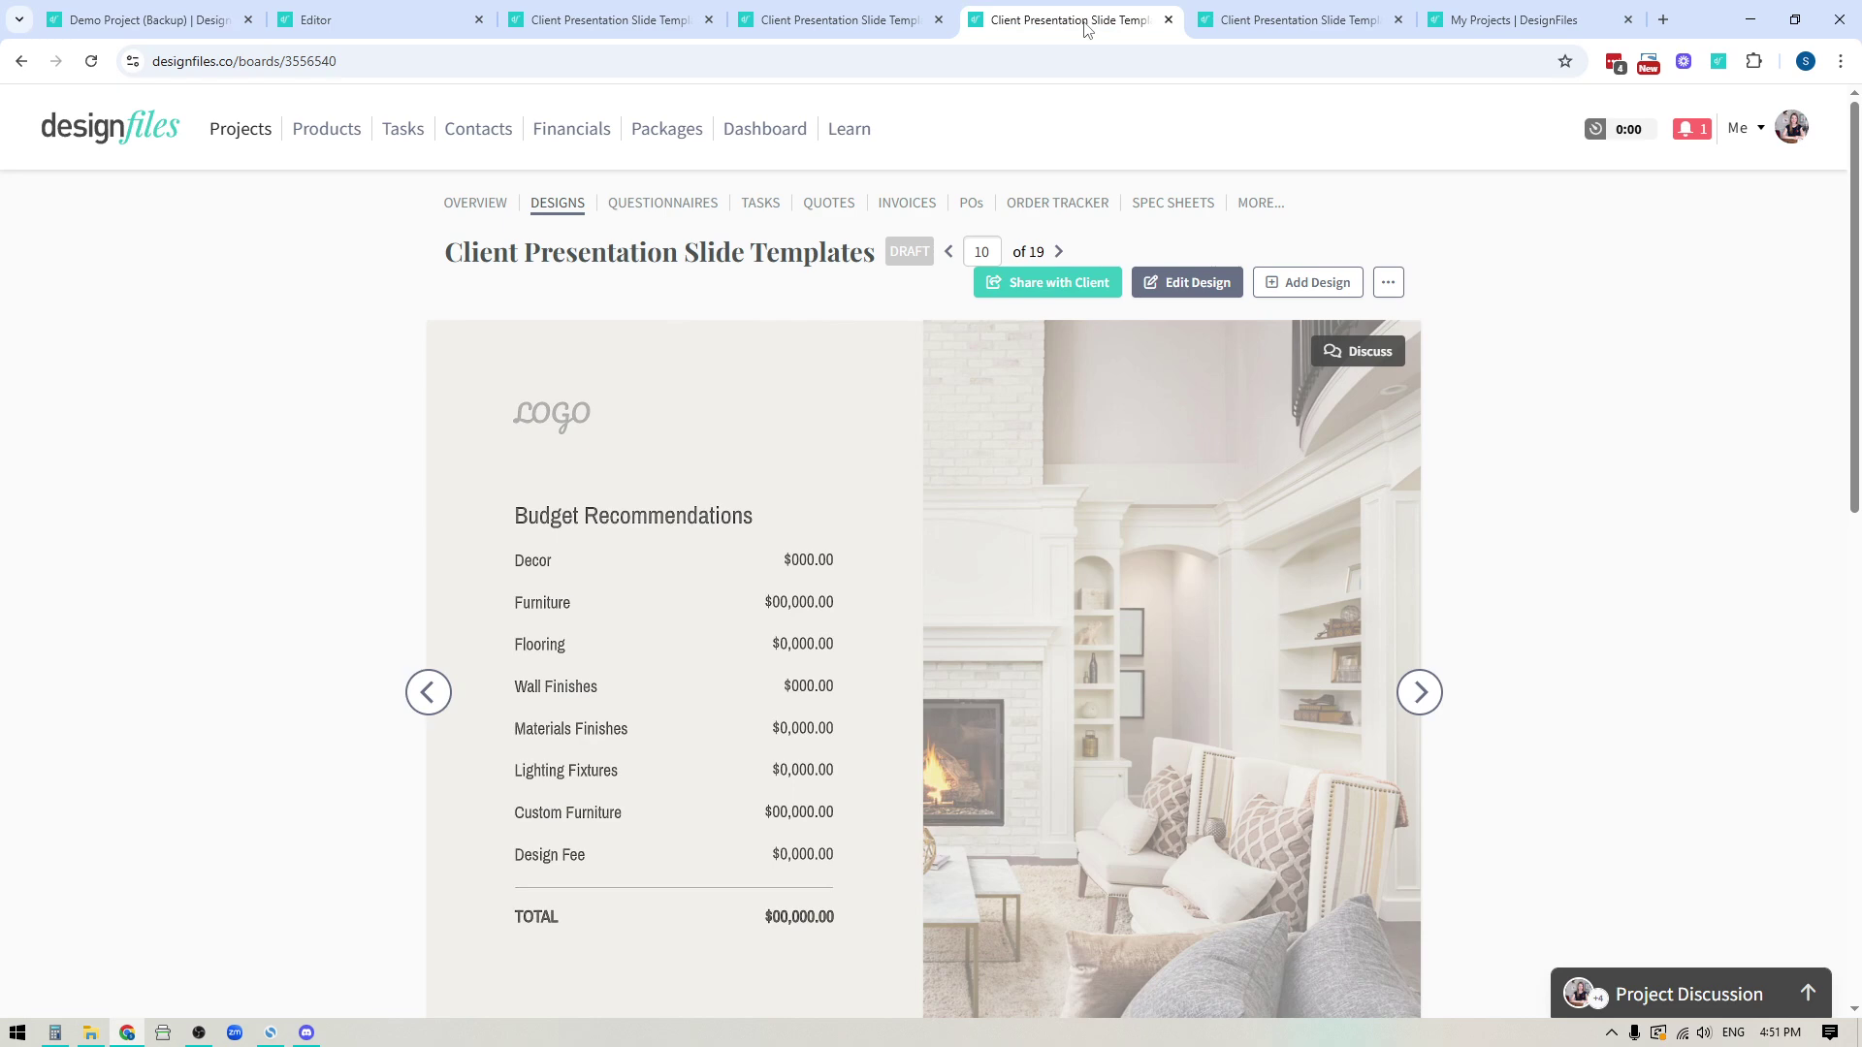
left_click(1251, 22)
left_click(1190, 283)
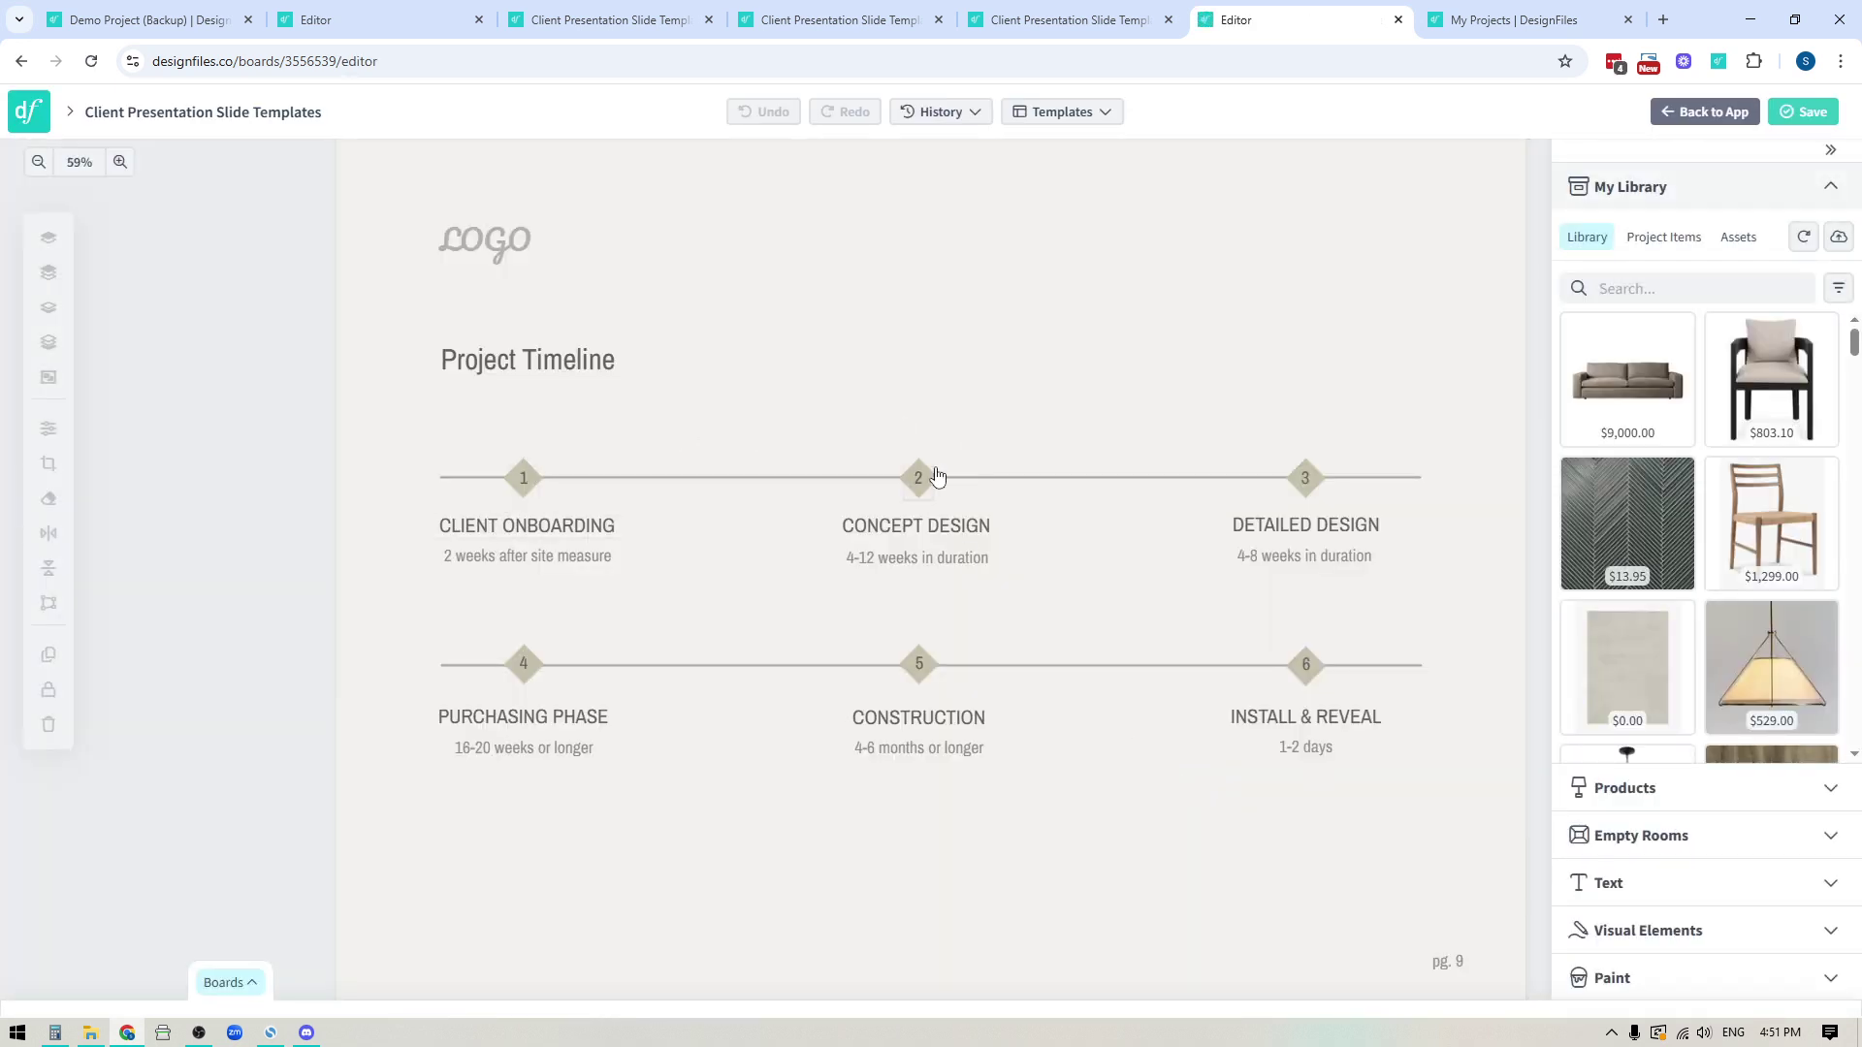
Step: Move the number 3 off the Detailed Design diamond to the blank area above the timeline, between the second and third markers
left_click(1308, 472)
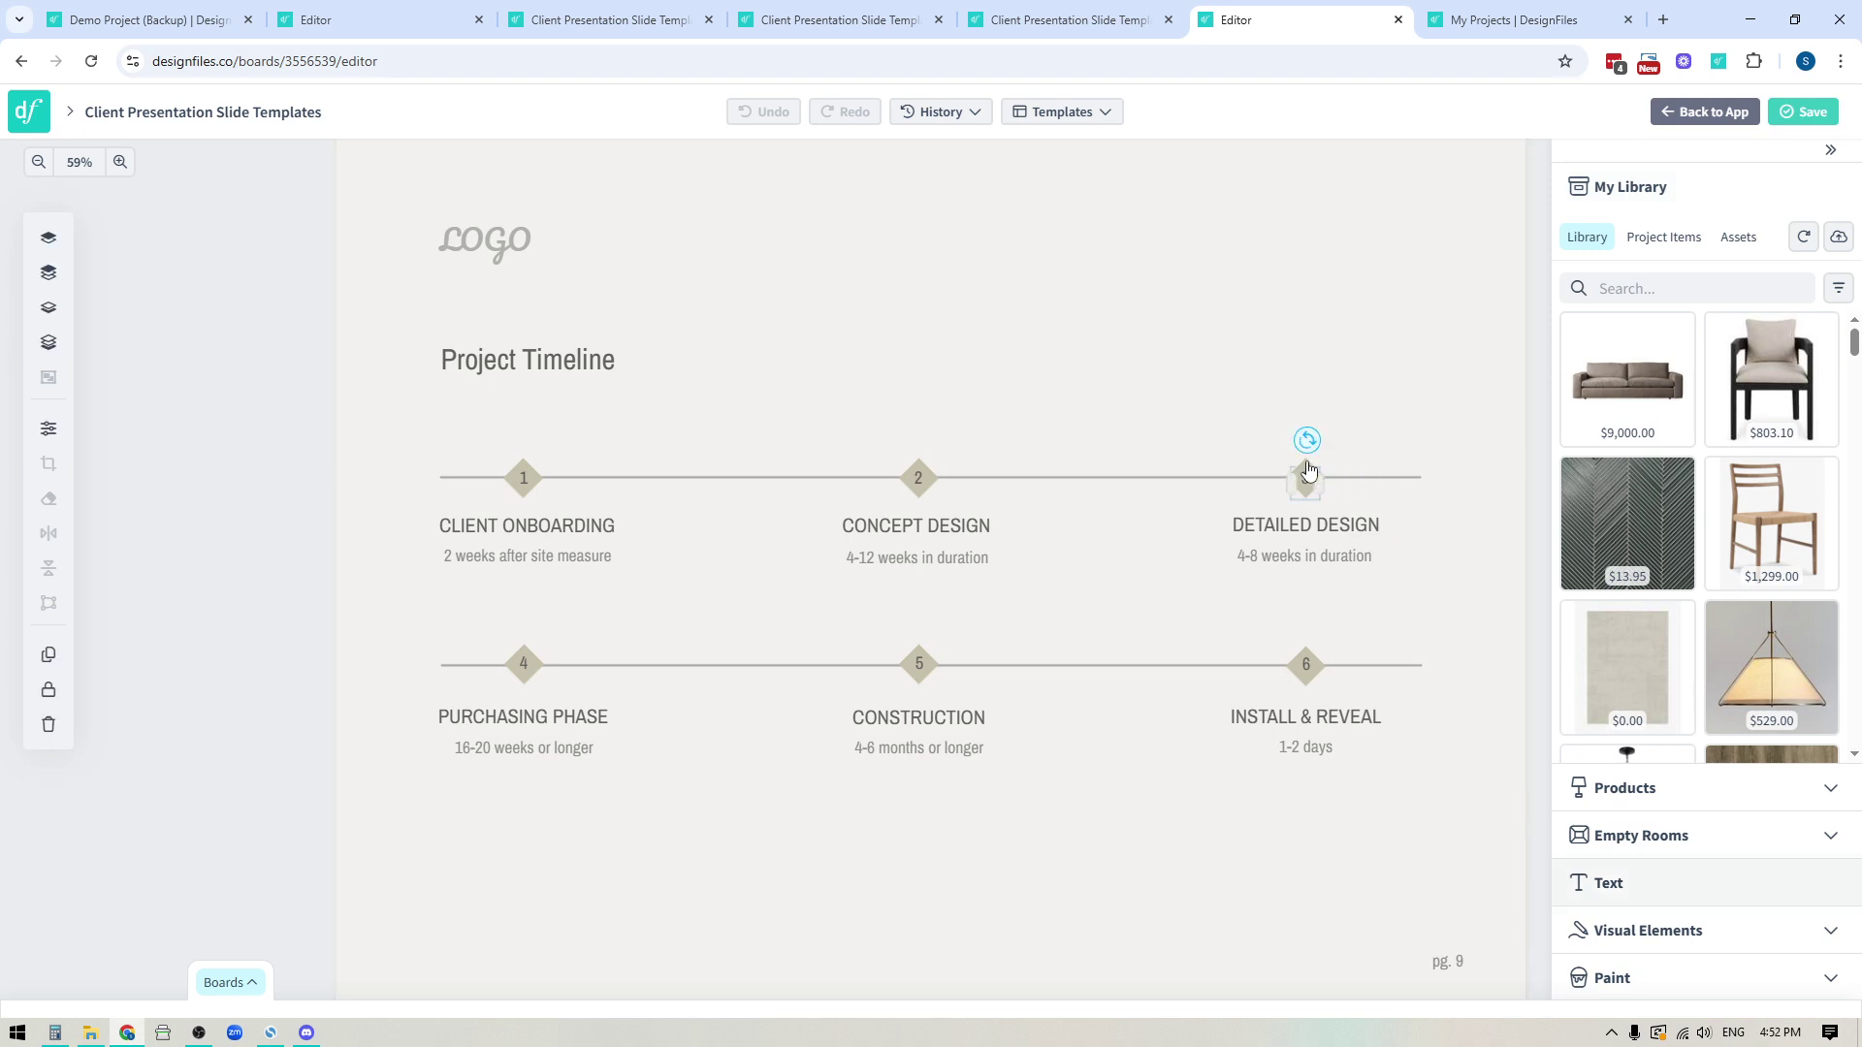
left_click(1384, 507)
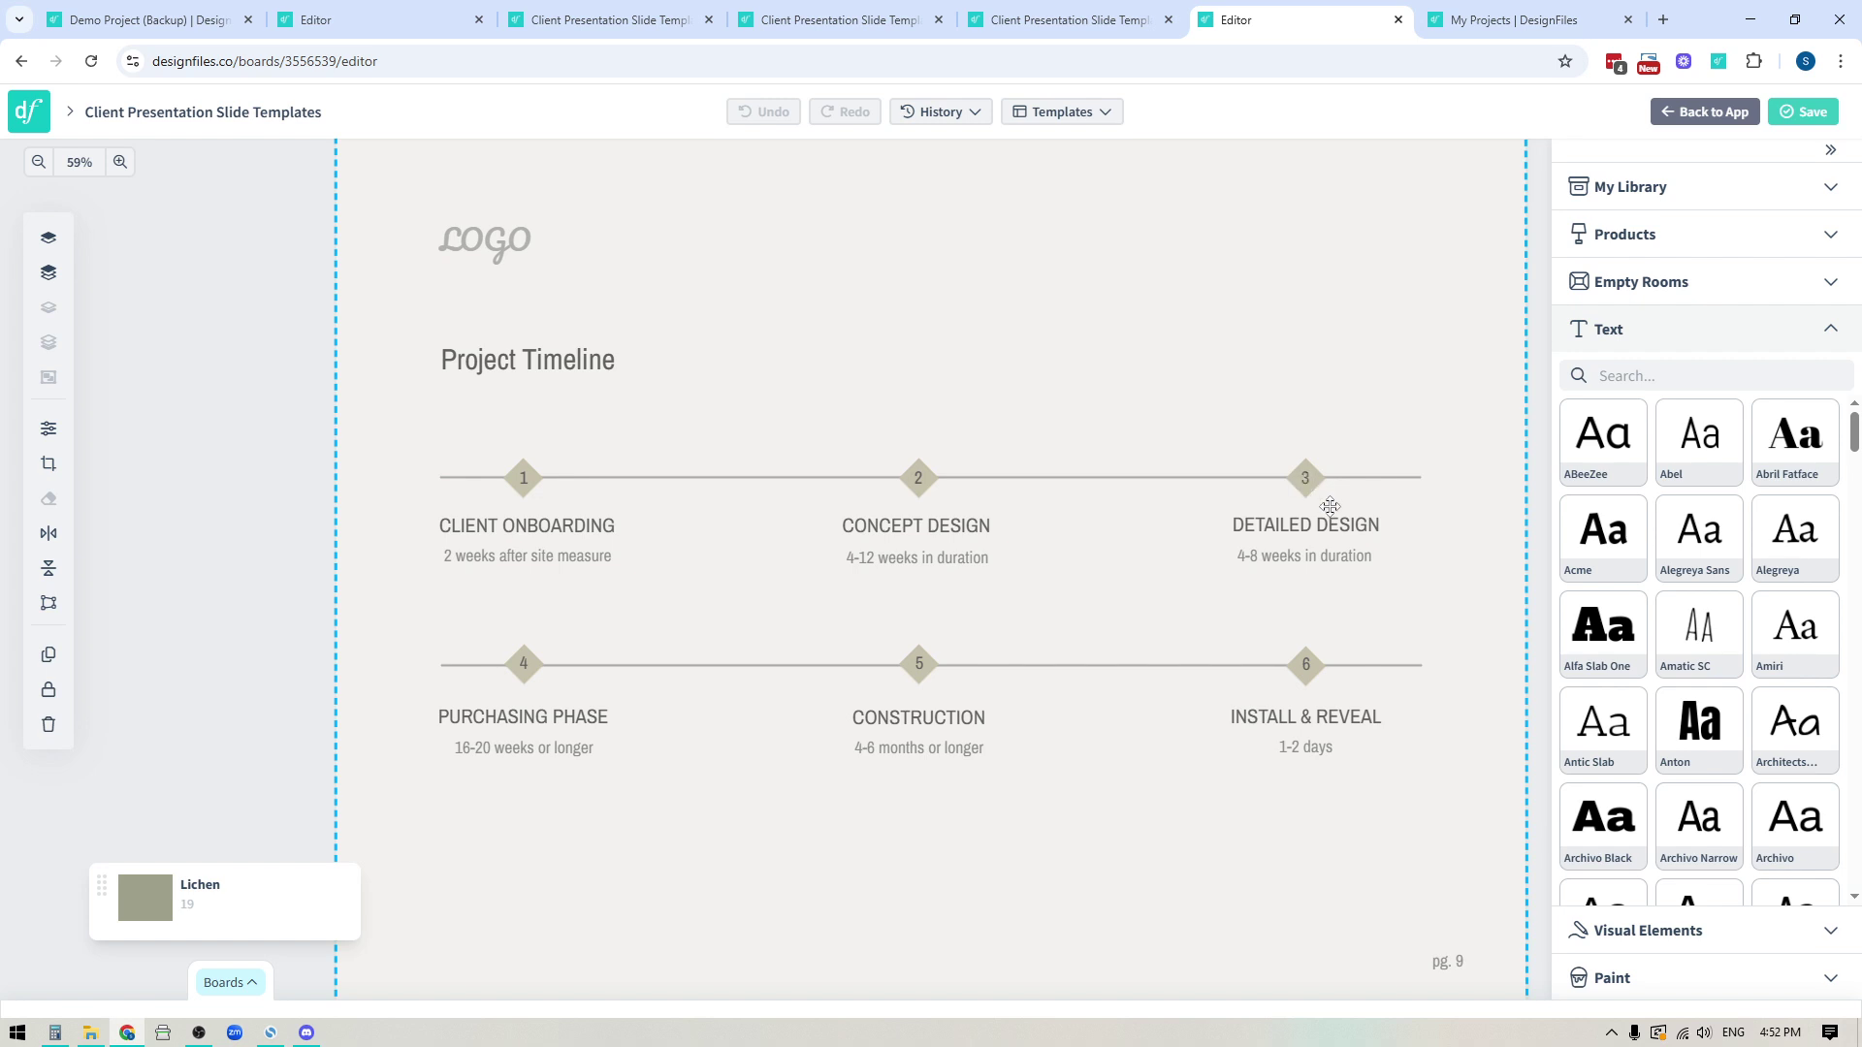
left_click(221, 481)
left_click(1306, 477)
left_click_drag(1306, 477, 1118, 419)
left_click(1311, 475)
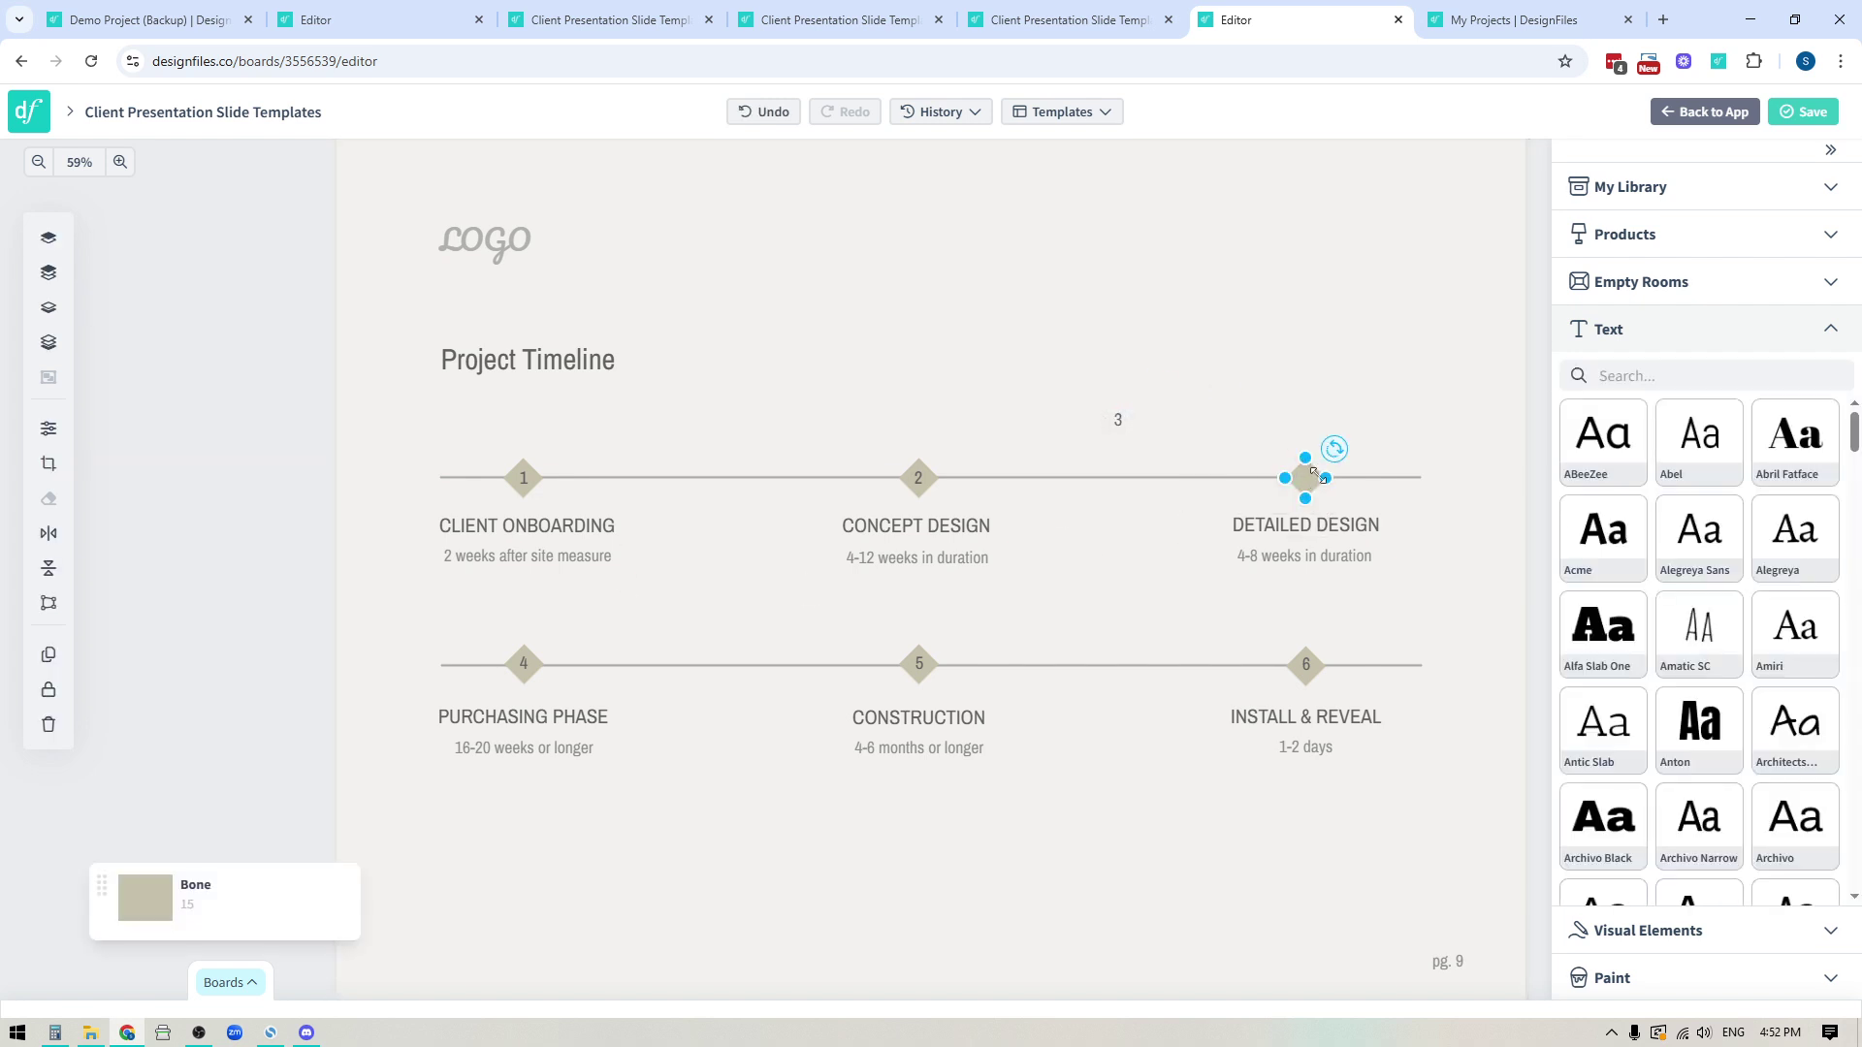
left_click(276, 484)
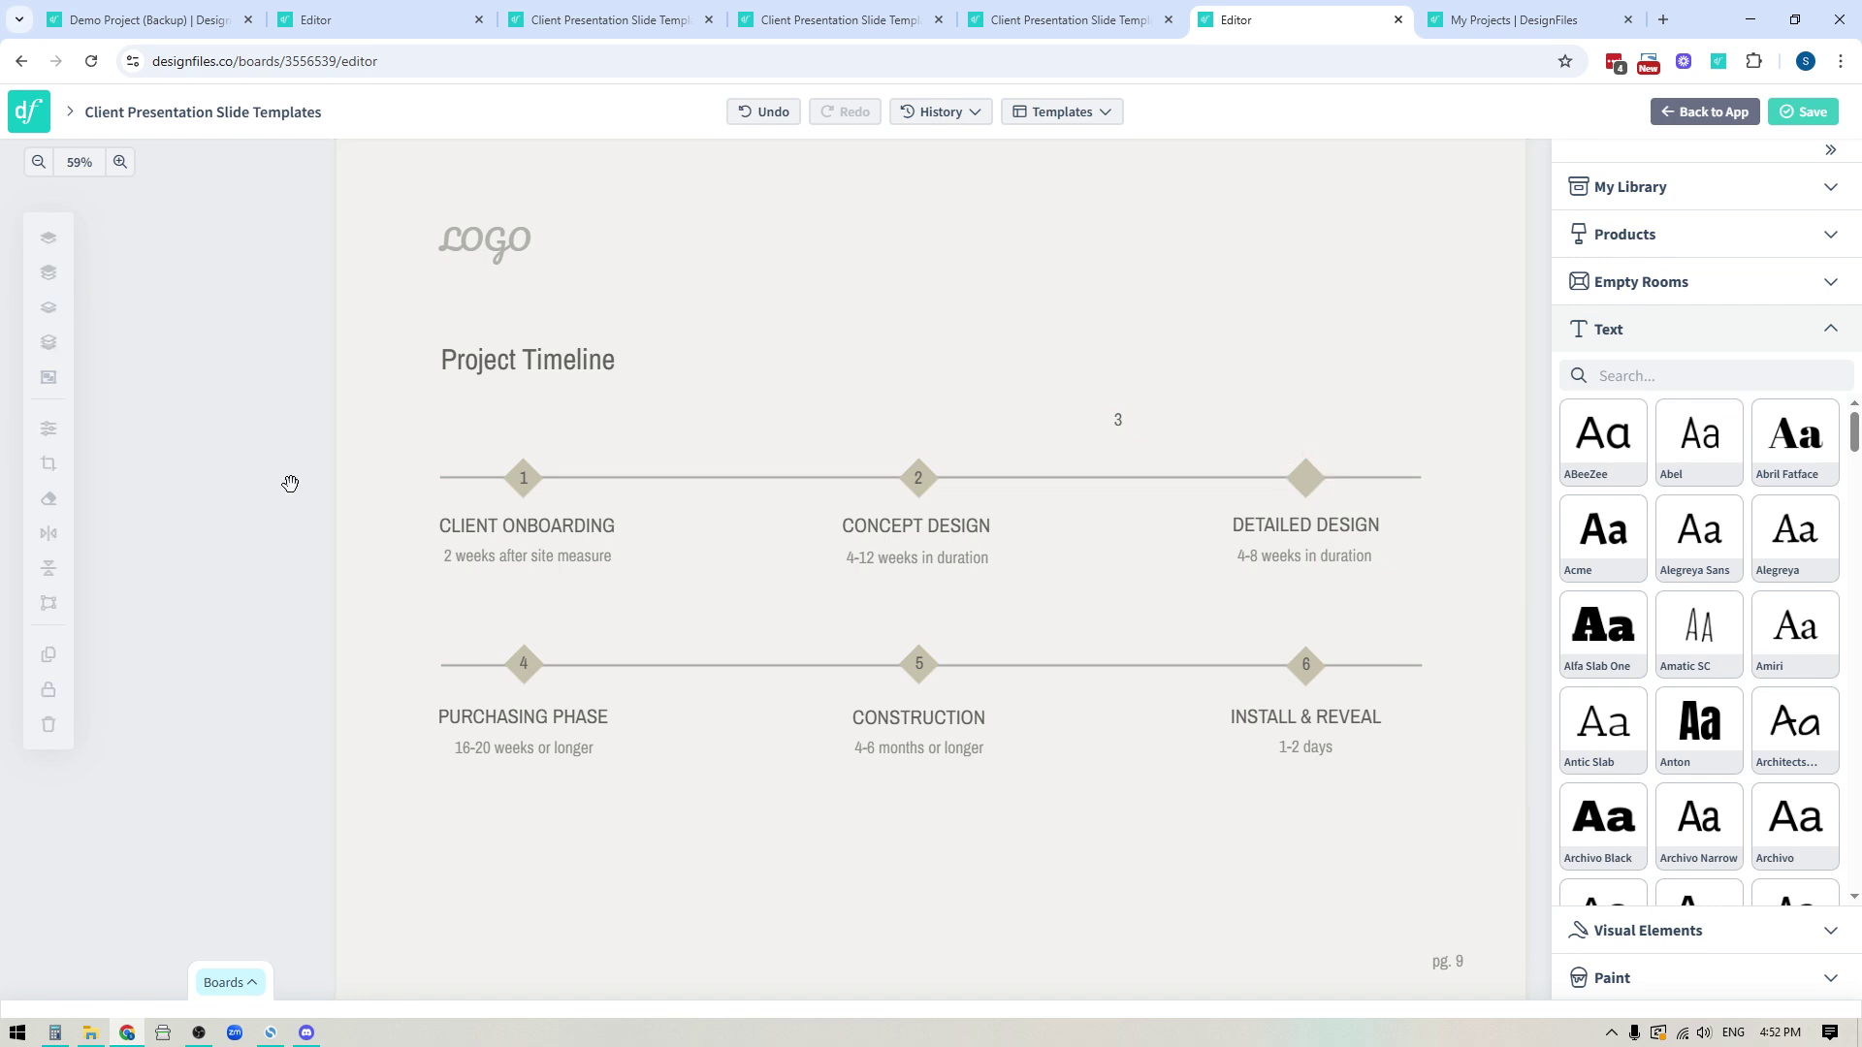
Step: Add the Farrow & Ball paint swatch Berrington Blue (14) beside the slide and shrink it to a small marker-sized square
left_click(1648, 977)
left_click(1676, 613)
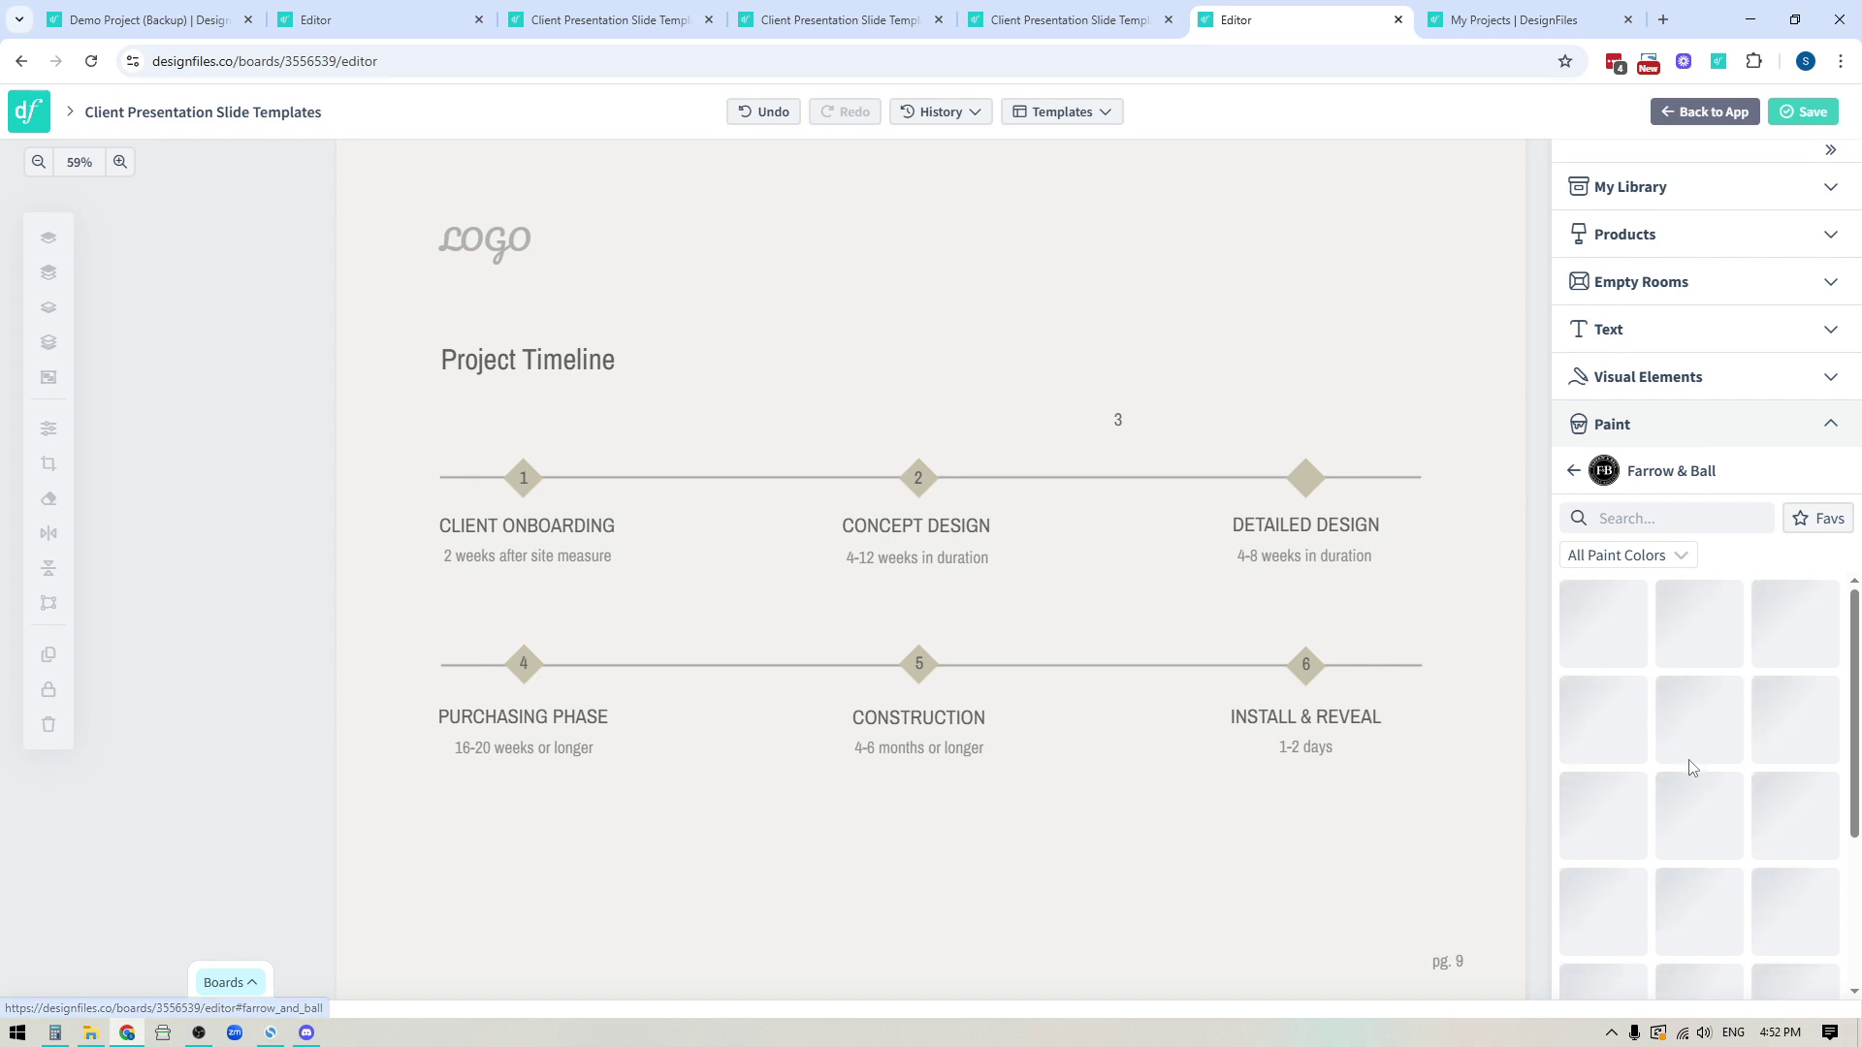
mouse_move(1795, 717)
left_mouse_down()
mouse_move(142, 461)
mouse_move(349, 482)
mouse_move(380, 436)
left_mouse_up()
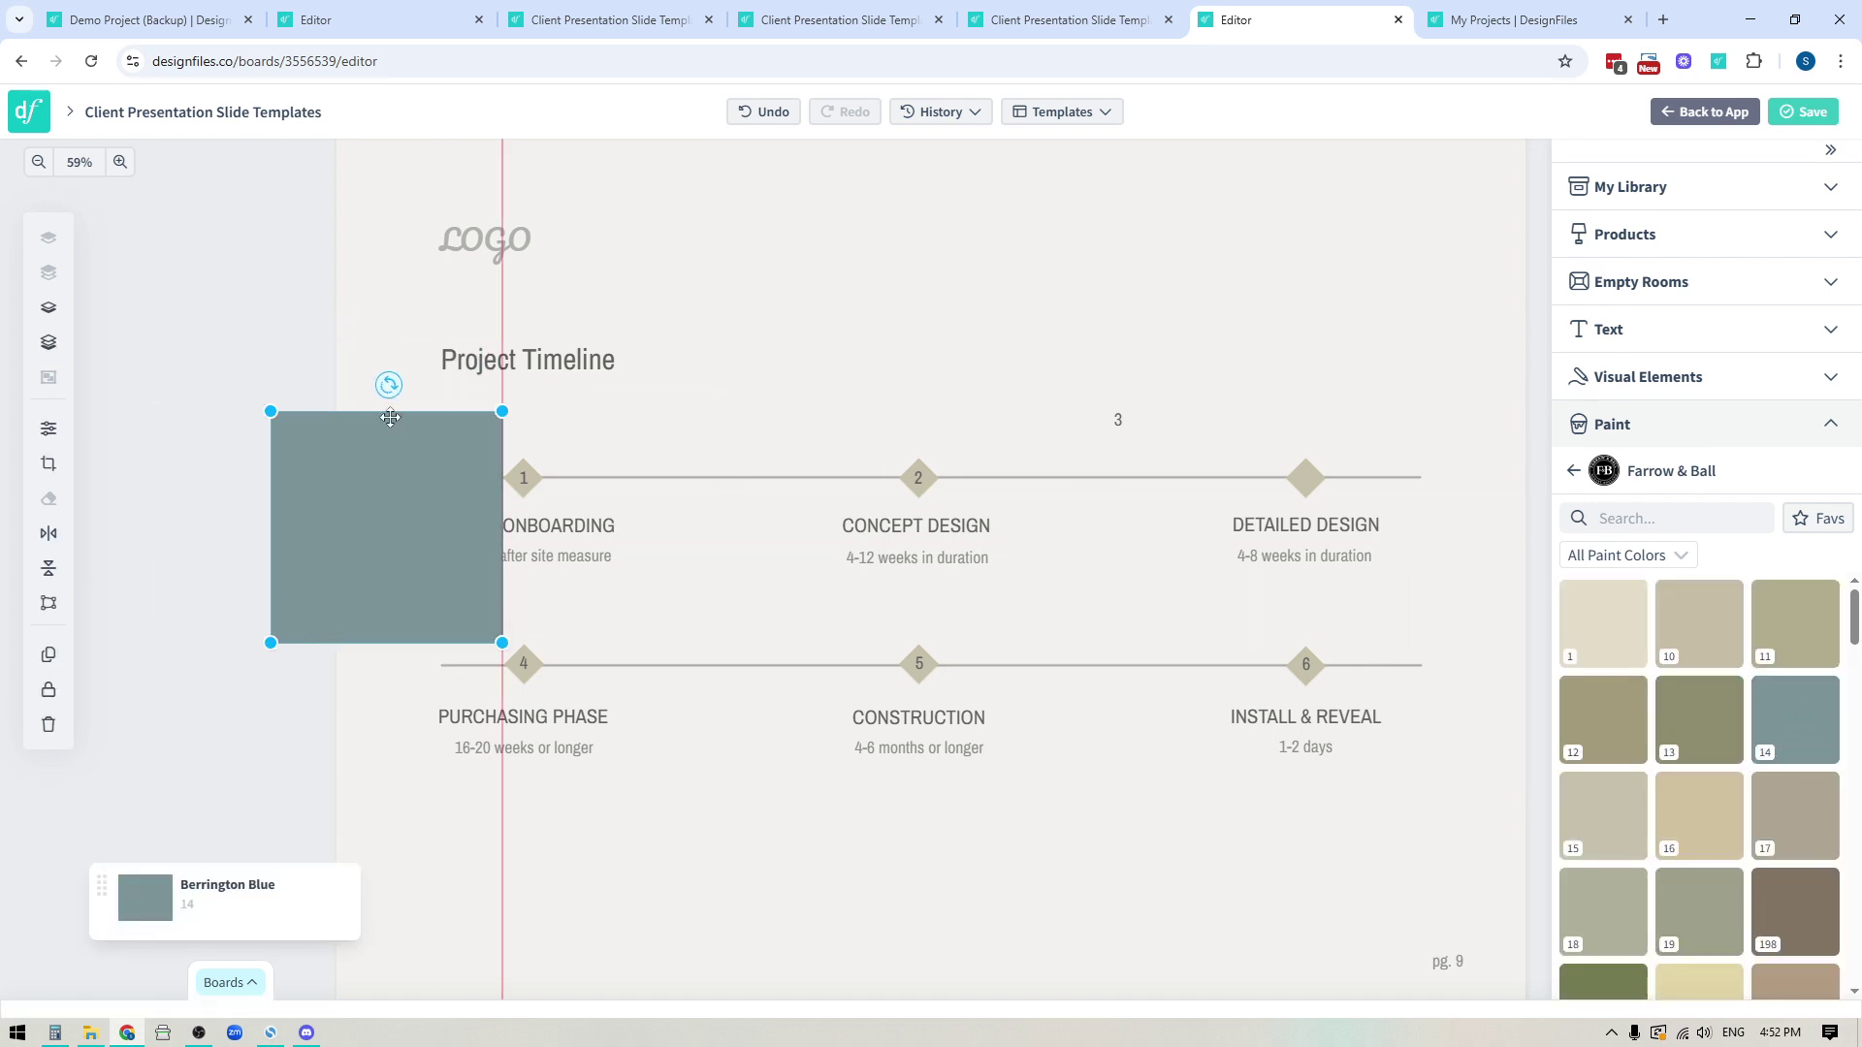
left_click_drag(503, 411, 303, 621)
Step: Crop the Berrington Blue swatch to a circle and move it up toward the first timeline row
left_click(55, 470)
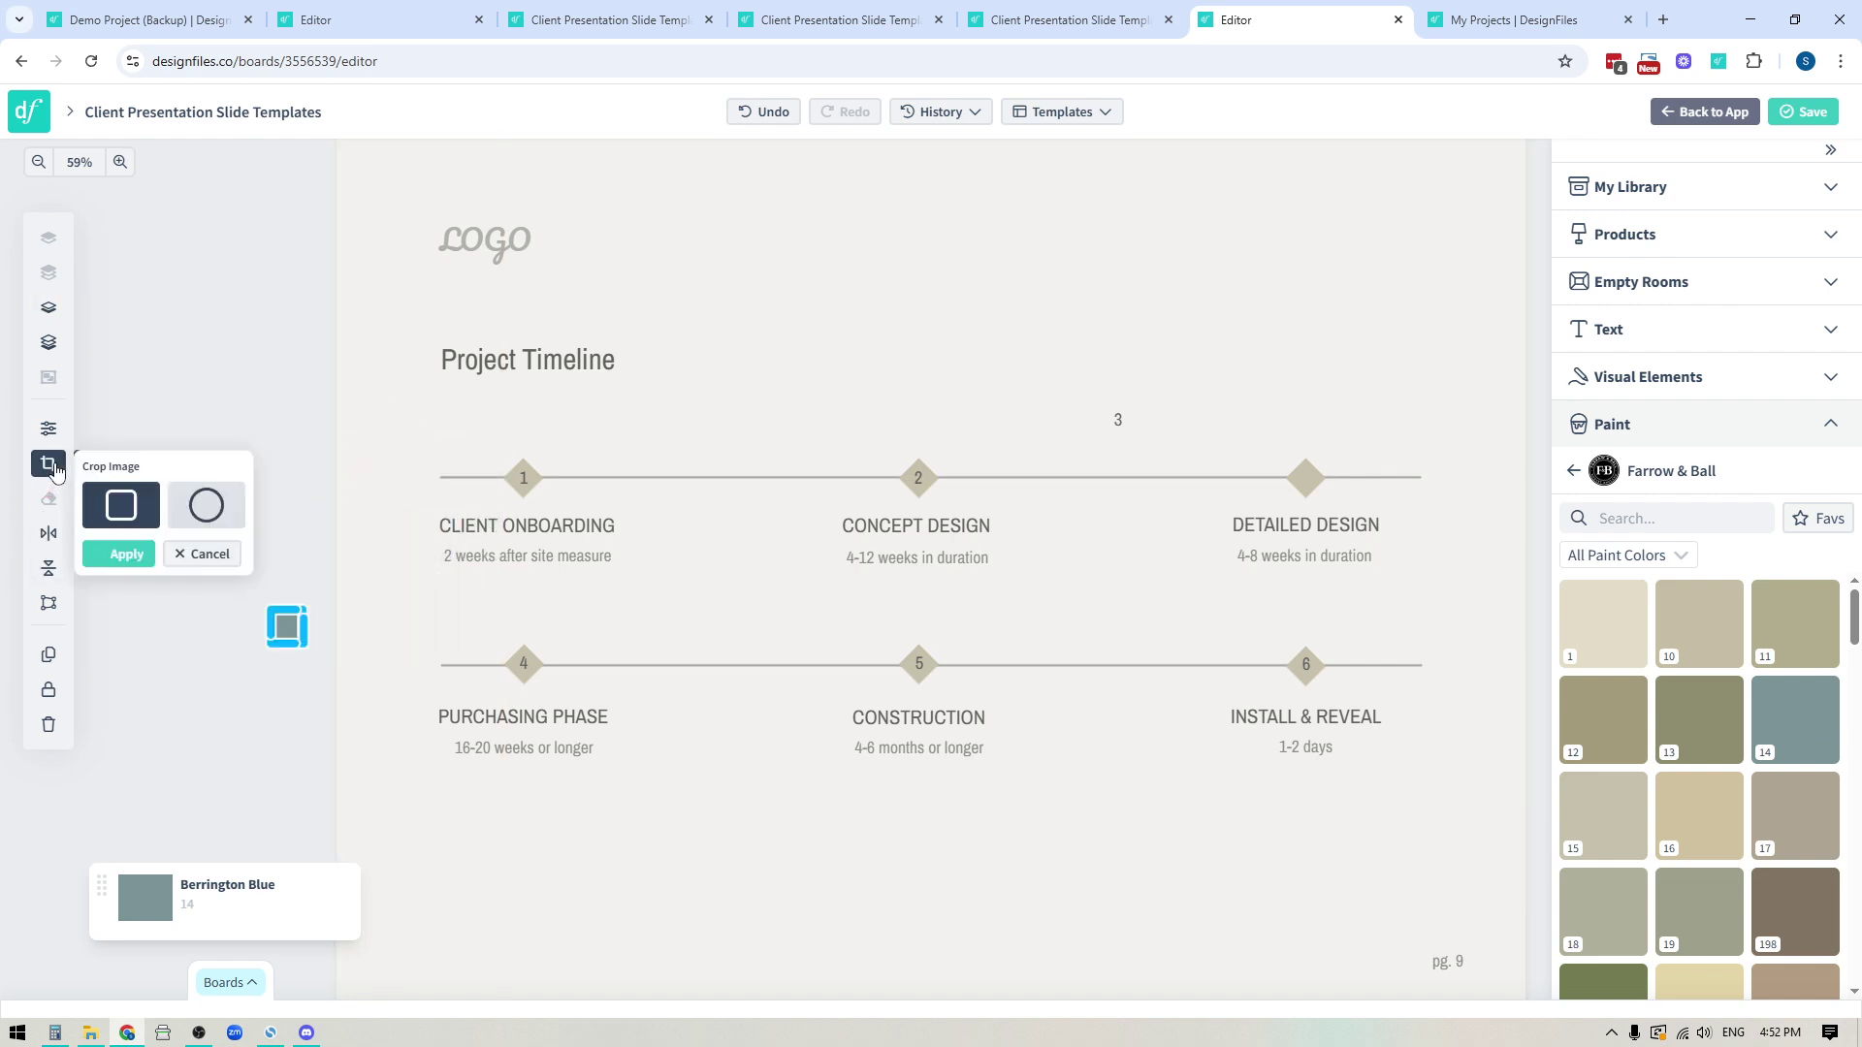
left_click(202, 503)
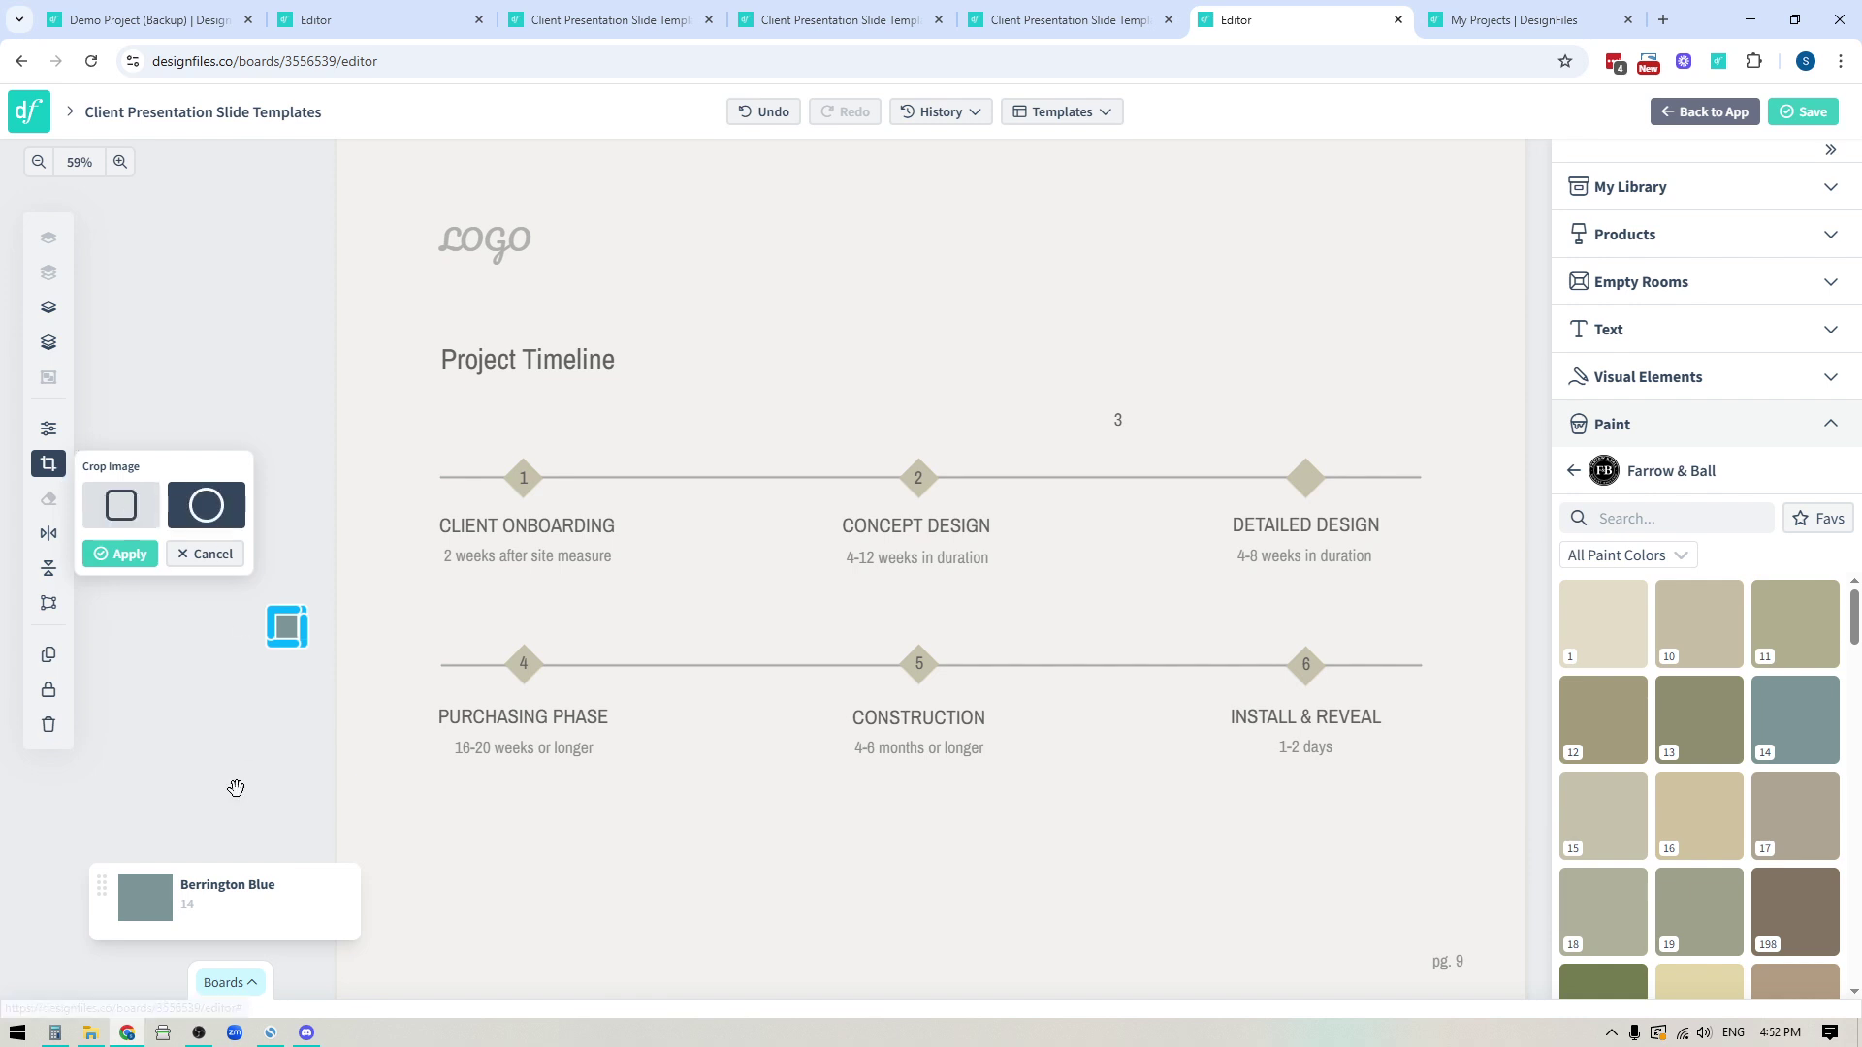
left_click(129, 553)
left_click_drag(308, 605, 290, 520)
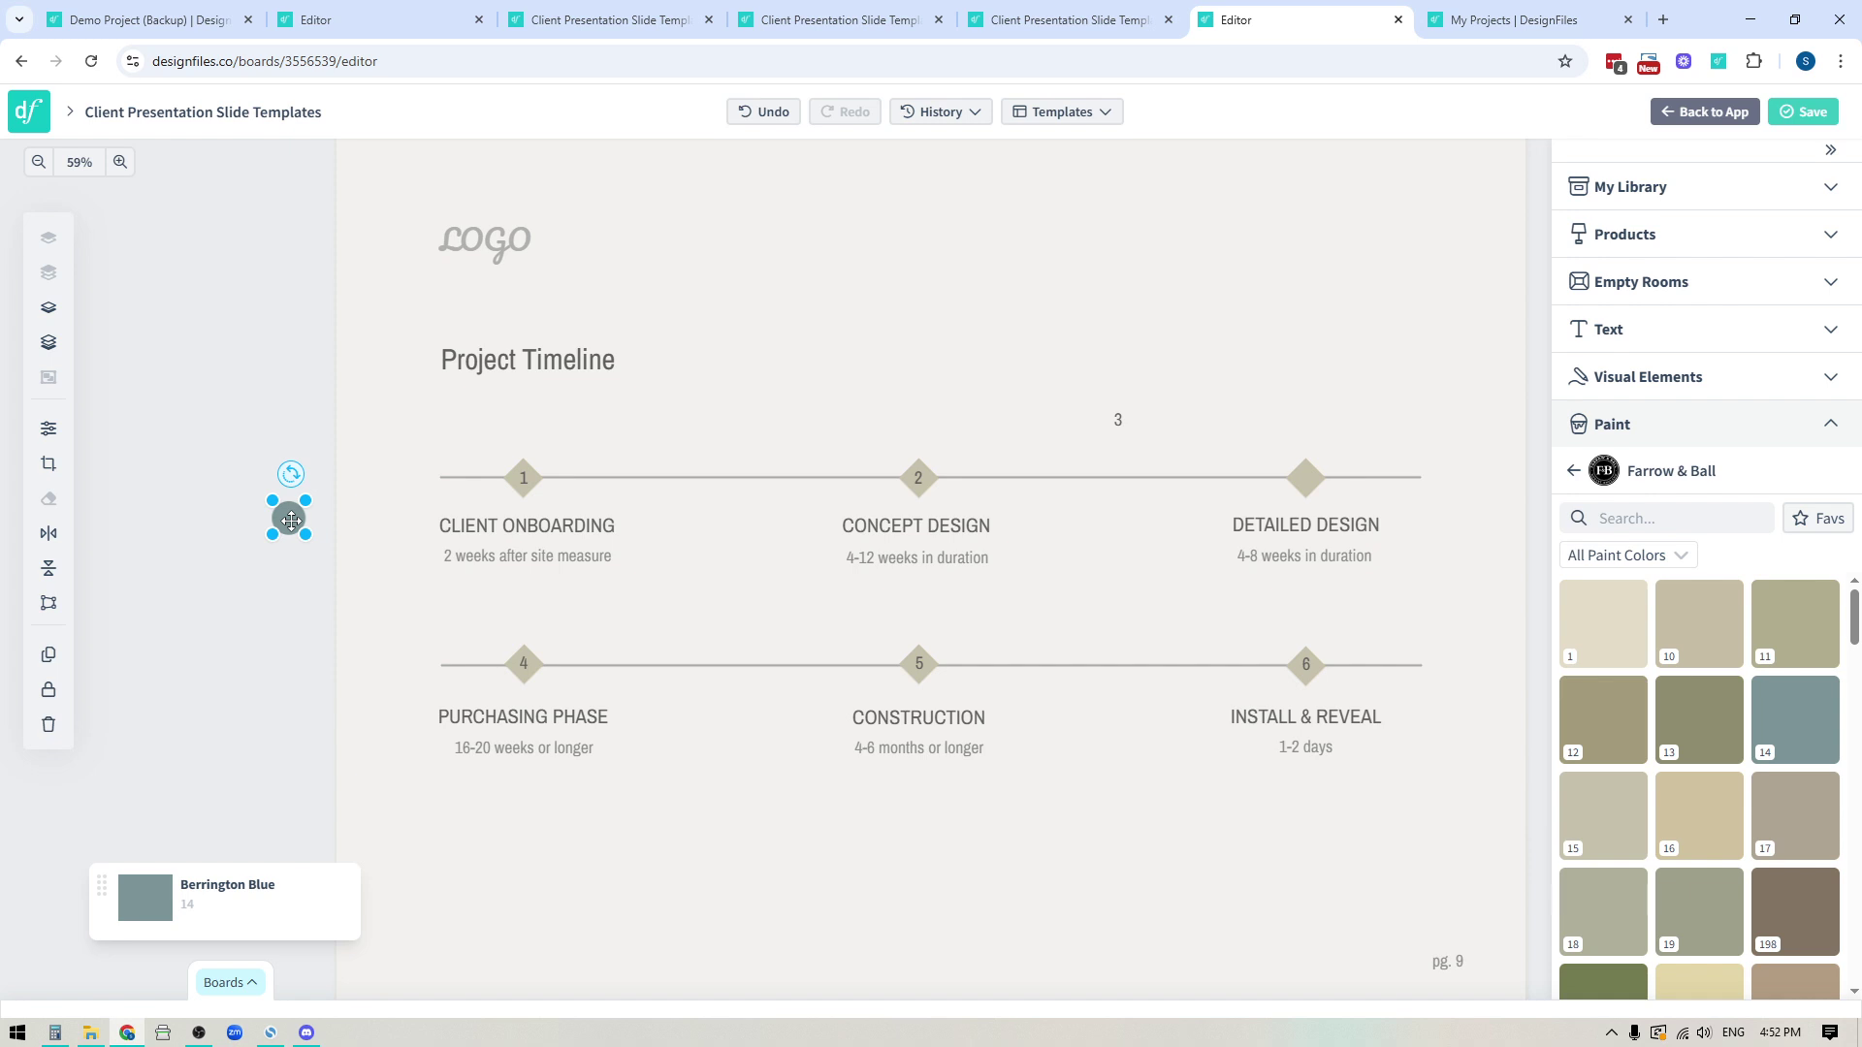
Step: Open the list of saved slide templates
left_click(1086, 113)
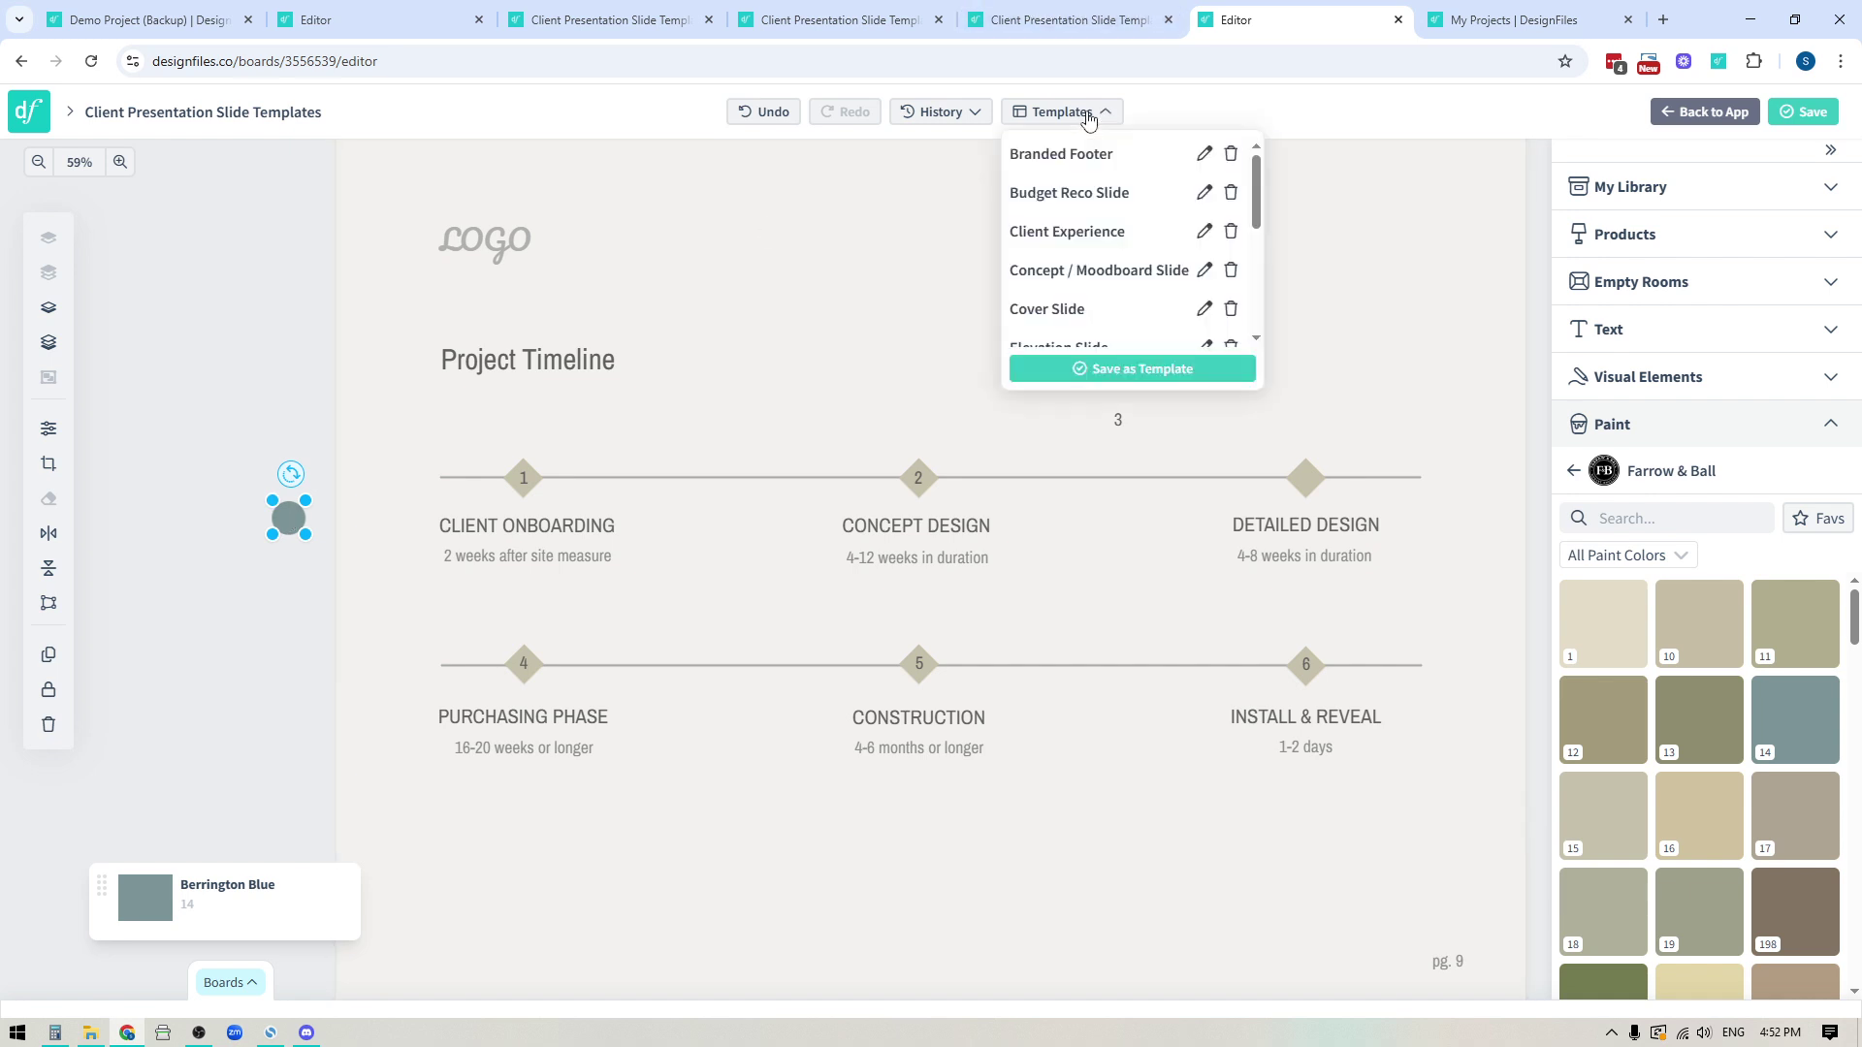